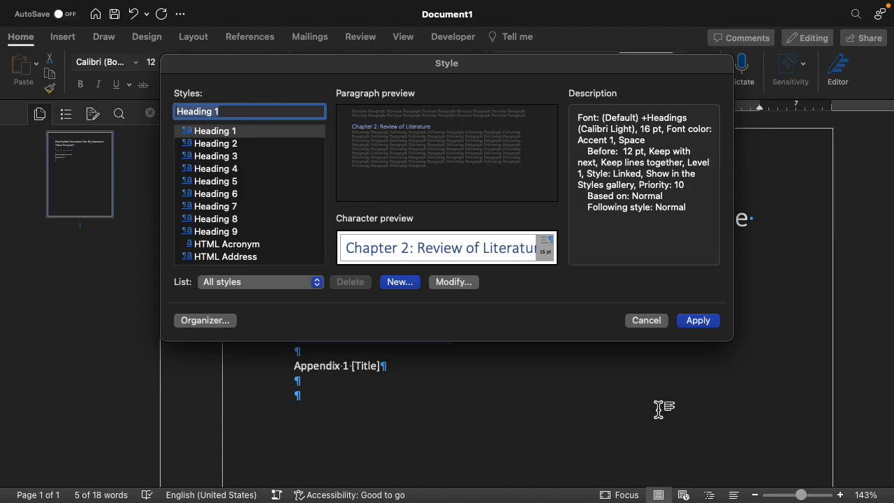
Apply the Heading 1 style to the "Chapter 2: Review of Literature" and "Appendix 1 [Title]" lines
left_click(698, 320)
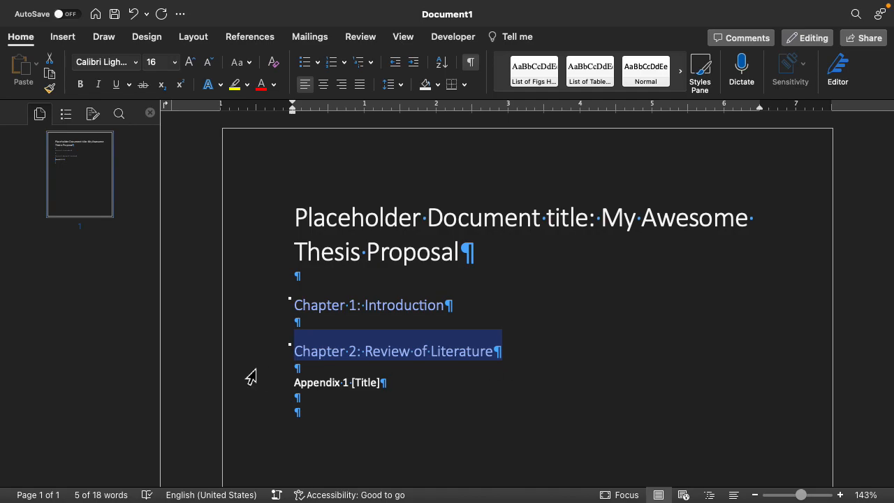
left_click(279, 396)
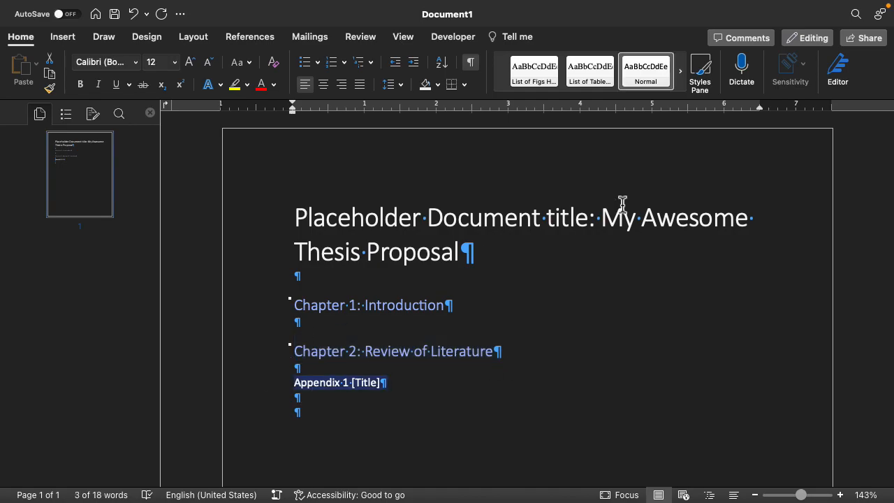
left_click(598, 100)
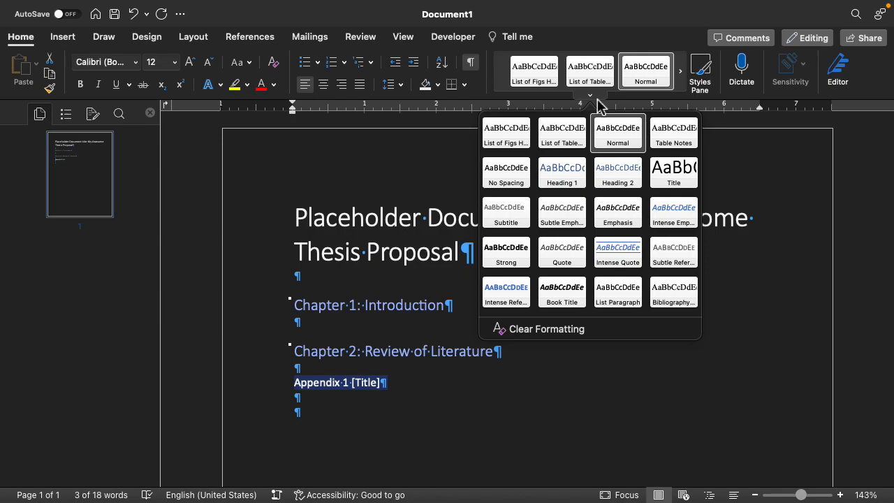
left_click(565, 177)
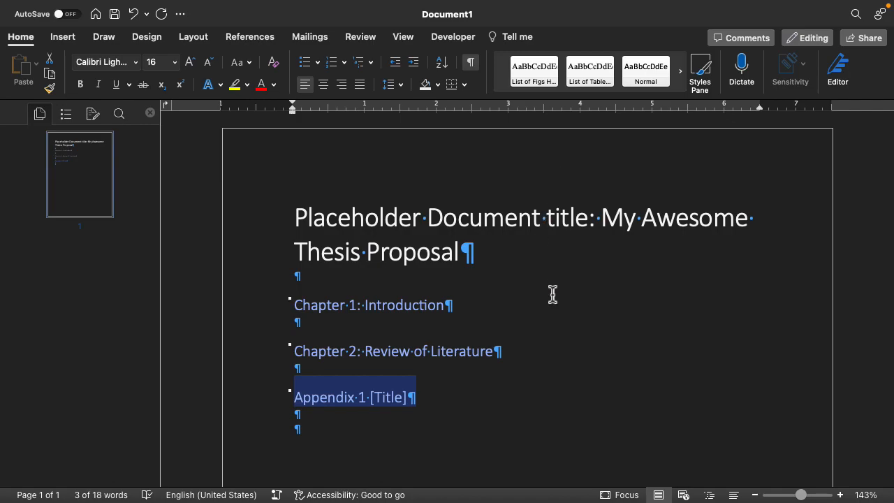
Add a filler paragraph of about three lines under "Chapter 1: Introduction", including a parenthetical author-year citation dated 2023
left_click(487, 309)
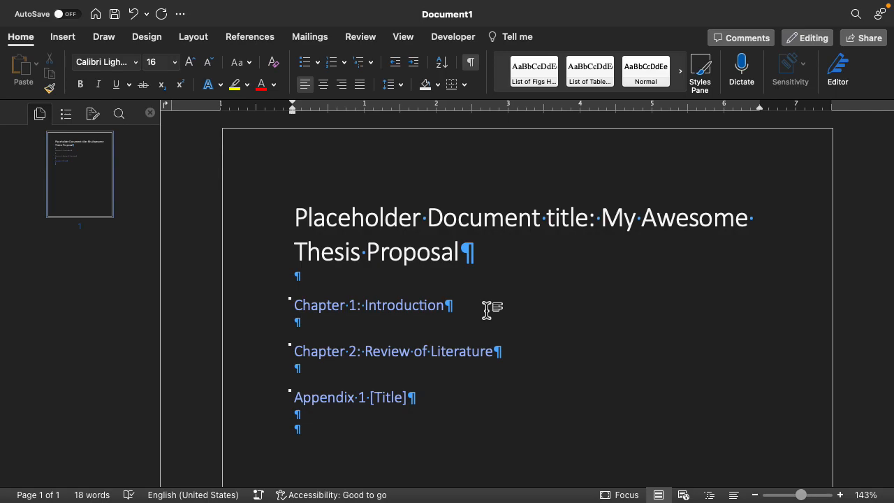
key("Return")
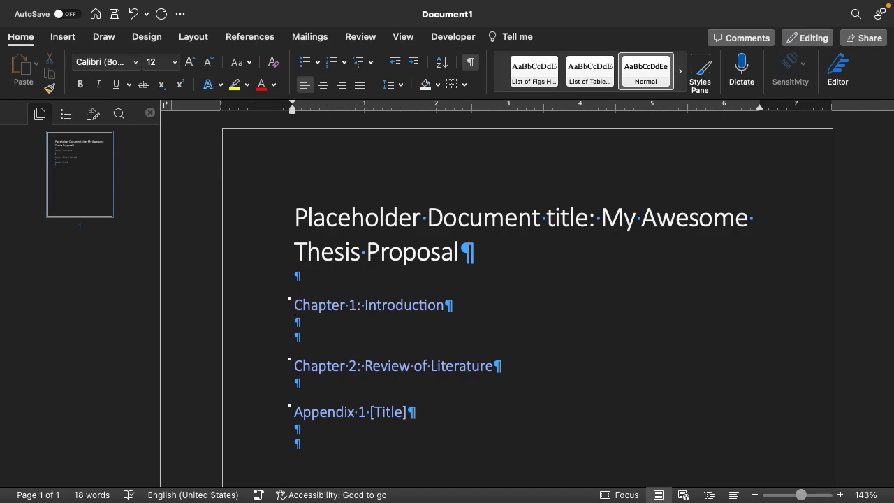
type("alkjhdf lakjdhfl akjdhfl akjdhfl akjdhfl kajdhfl kaj")
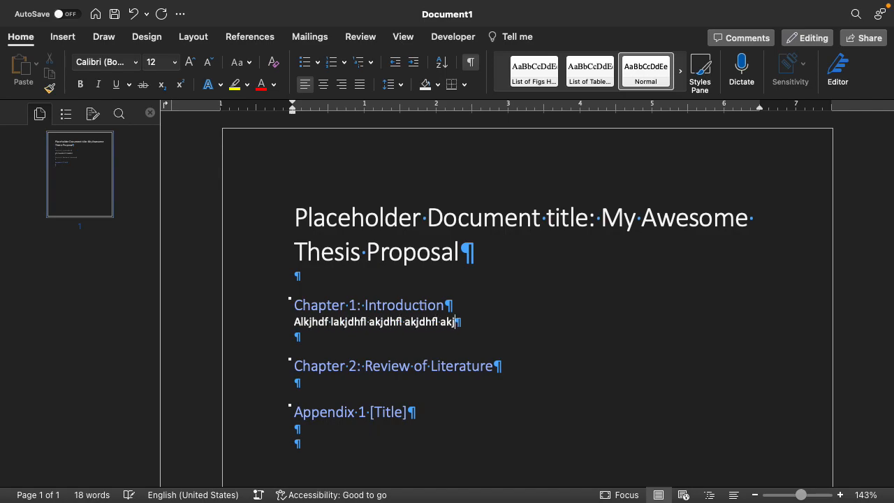
type("dhfl kajhdfl kajh dflkjahdlf kjahdl kfjha")
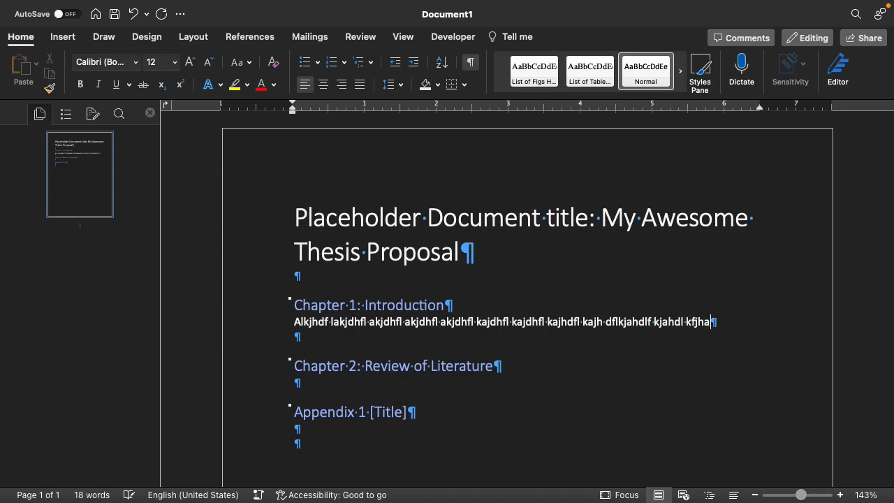
type("l kdjfhal kjdhfl kajdhfl kajdhfl kajhdfl kajhdl kfjahldkjfhl ak")
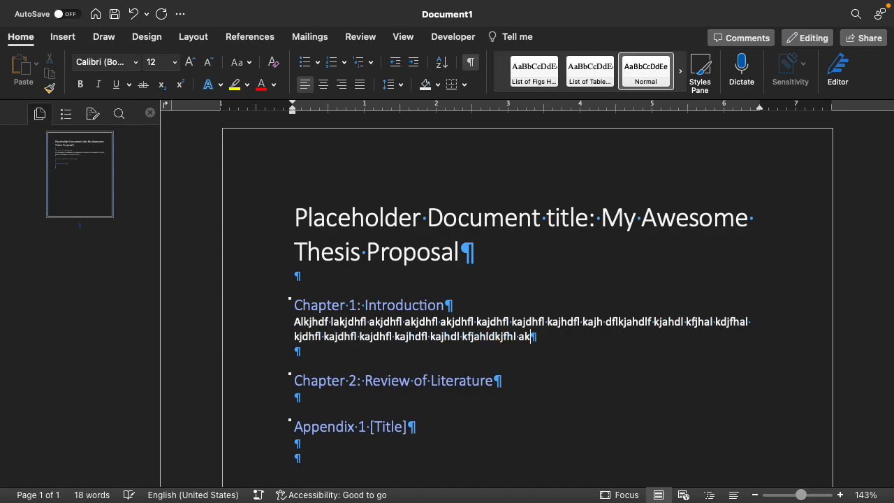
type("jdhfl akjhdfl kjahdfl (")
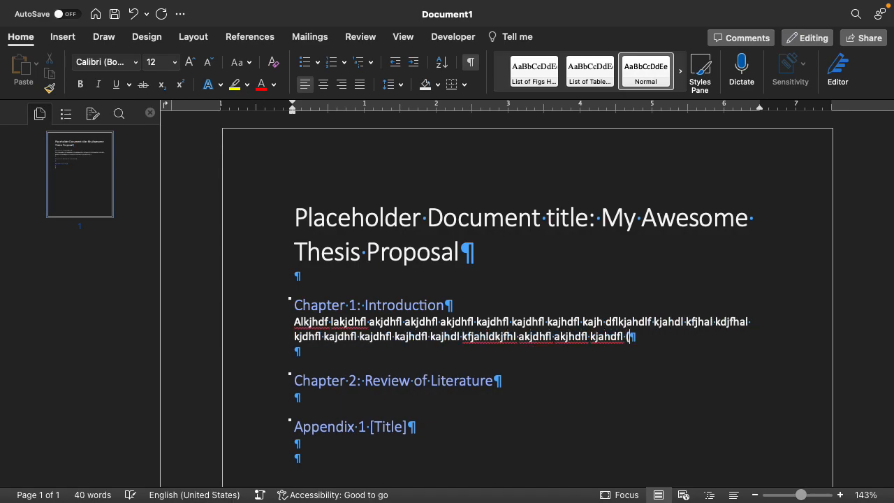
type("Jones 2023")
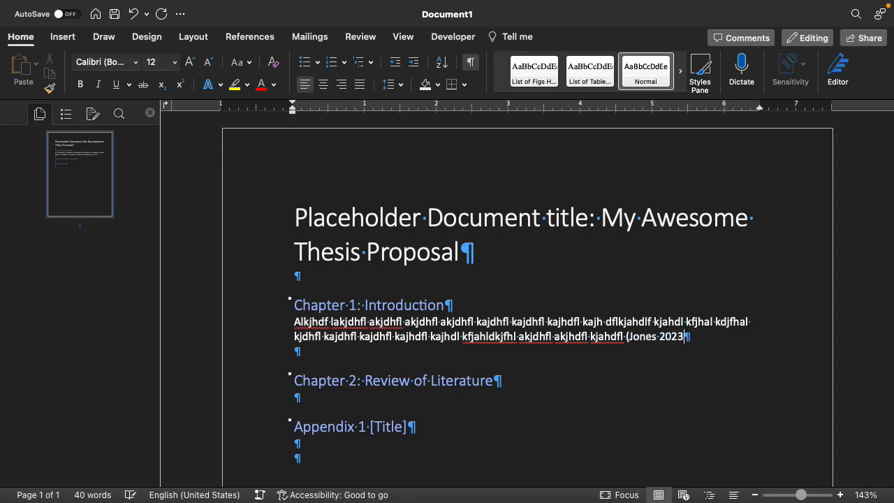
type(").")
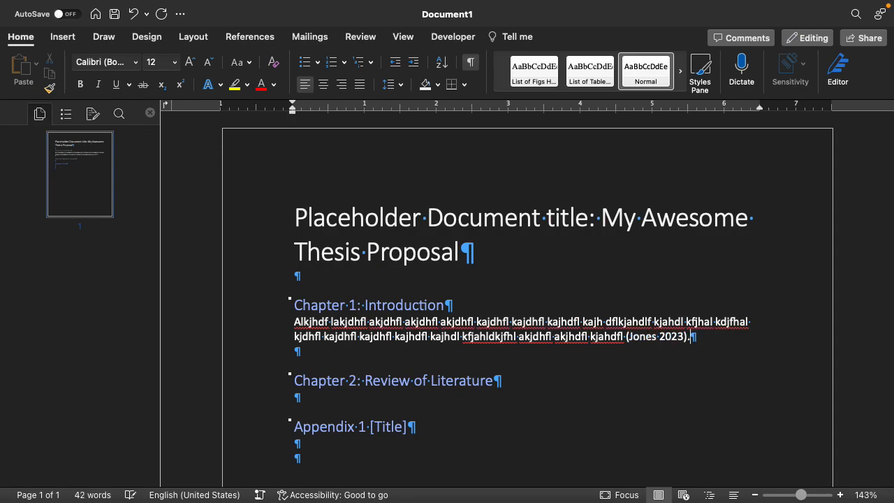
type("a;doifha ;odifha oidhf aoisd f;aidhsfl ahoudfl kahgdfl kaugd lkfaglksdfglakhdgf lakgdf")
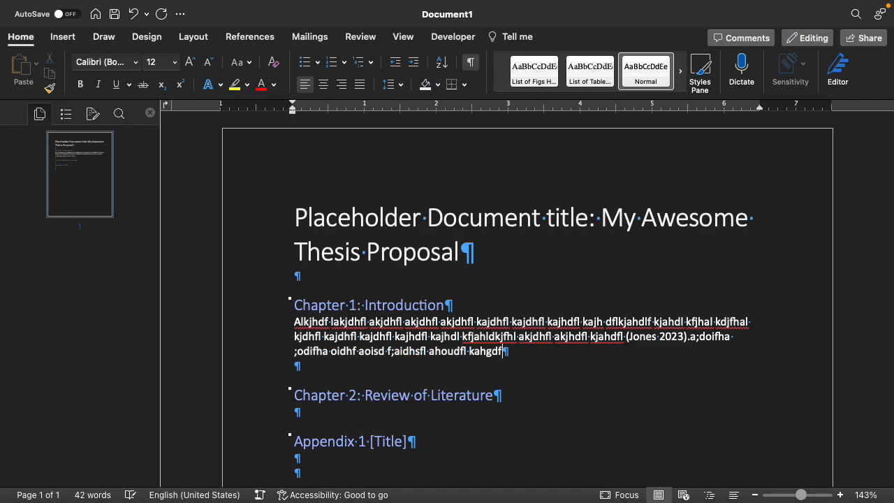
Add two short filler lines below the Chapter 1 paragraph, separated by an empty paragraph
key("Return")
type("aldiufal ksdj fla")
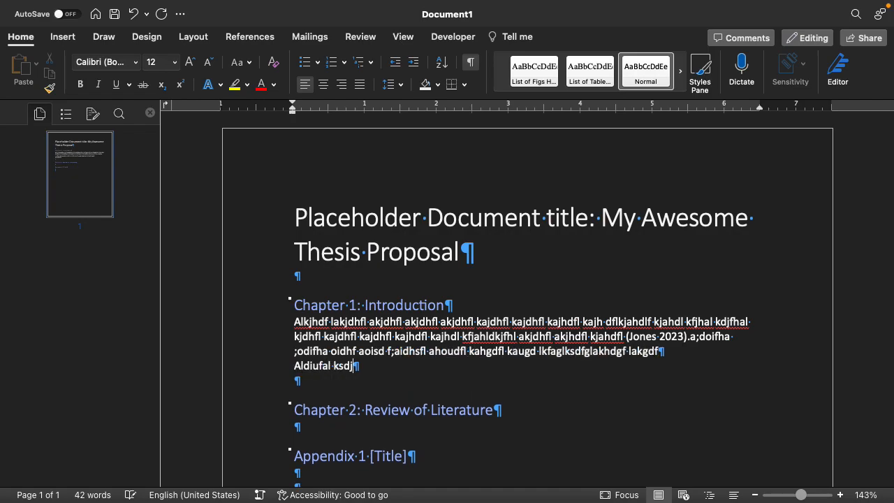
key("Return")
key("Return")
type("akdsfjal jsdhfl akjhdfl kajhdfl kjahfl adf")
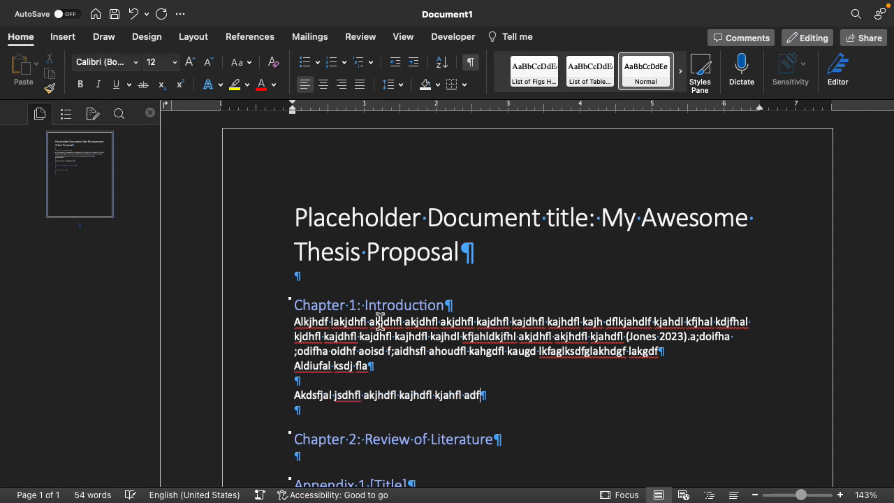
Replace the first short filler line under the Chapter 1 paragraph with "Heading" and remove the empty paragraph below it
left_click(286, 373)
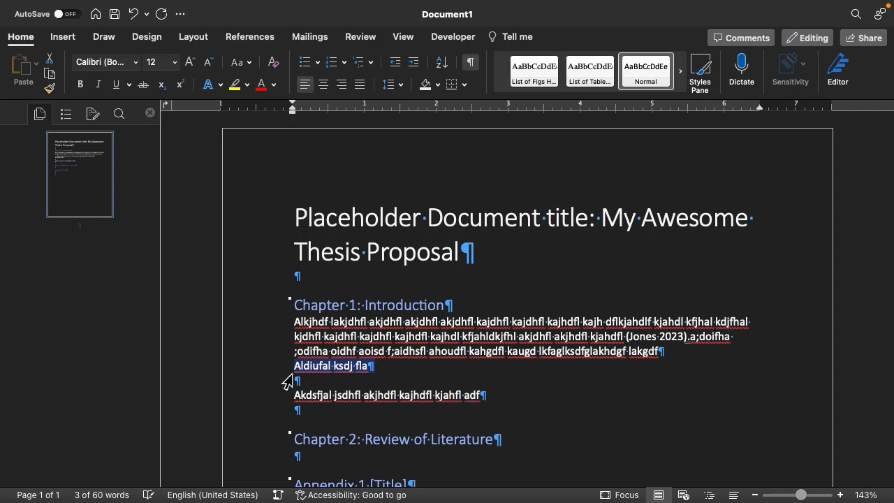
type("Heading")
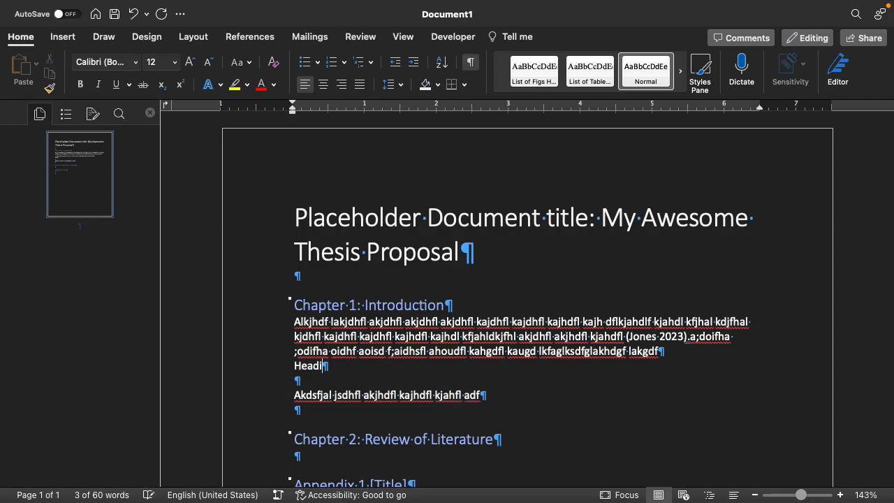
left_click(299, 381)
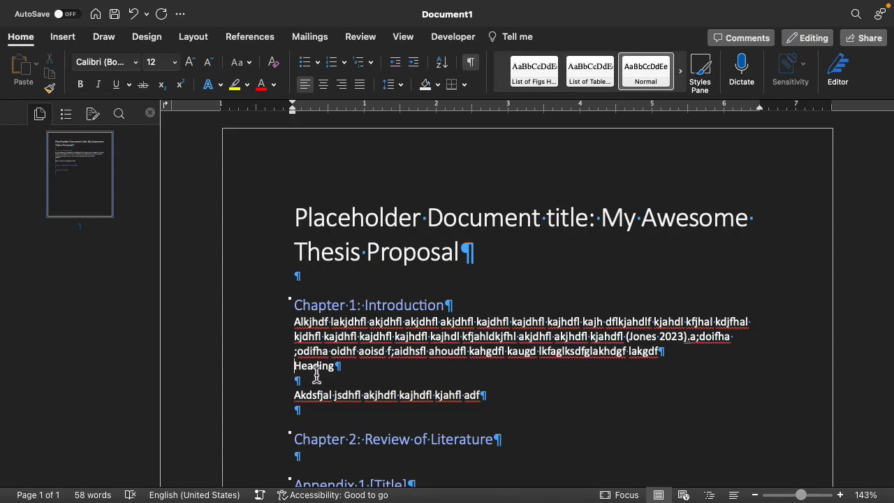
key("BackSpace")
Extend the "Heading" line to read "Heading 1: Intro to the Intro"
left_click(279, 371)
left_click(356, 378)
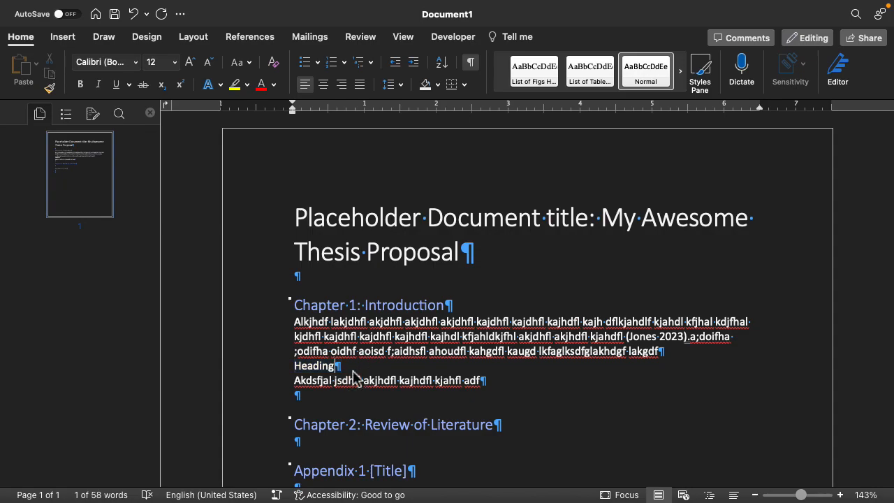
type("1")
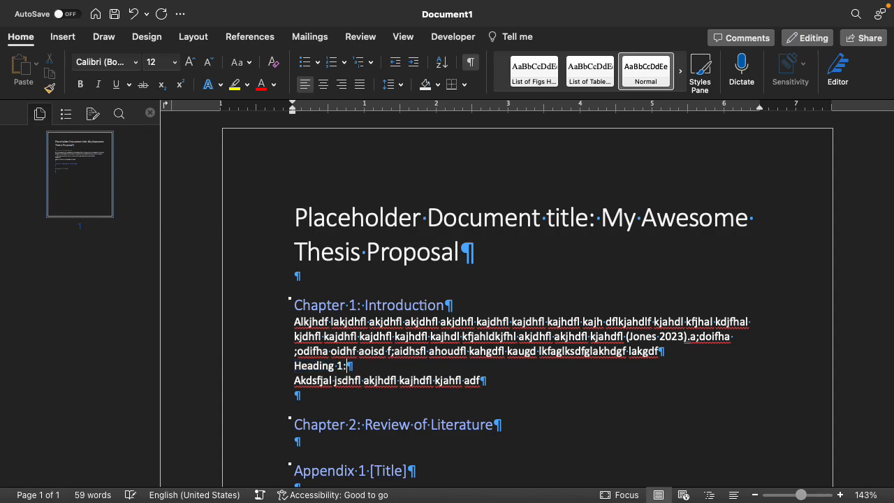
type(": IOntr")
key("BackSpace")
key("BackSpace")
key("BackSpace")
type("ntro to the Intro")
Apply the Heading 2 style to the "Heading 1: Intro to the Intro" line
left_click(271, 368)
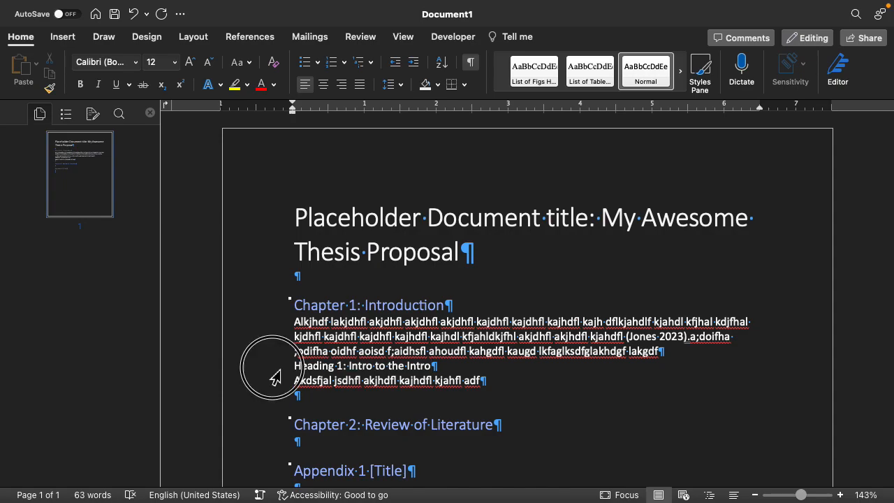
left_click(590, 97)
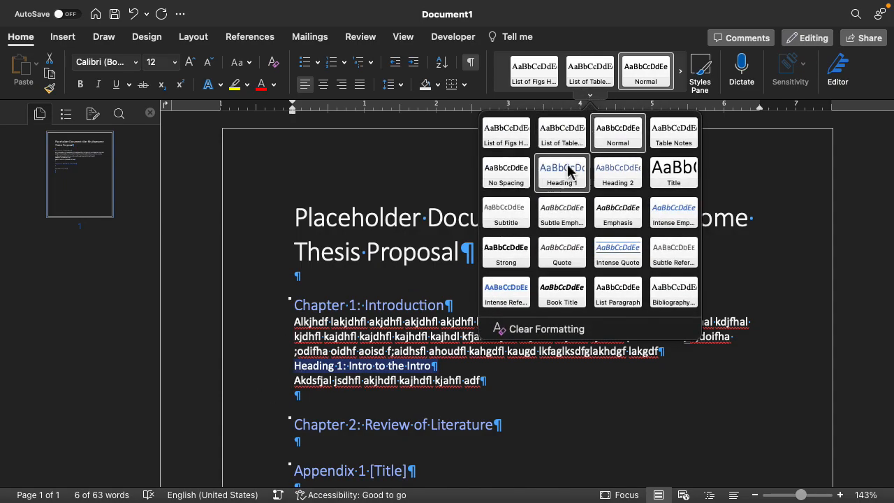
left_click(620, 185)
left_click(612, 415)
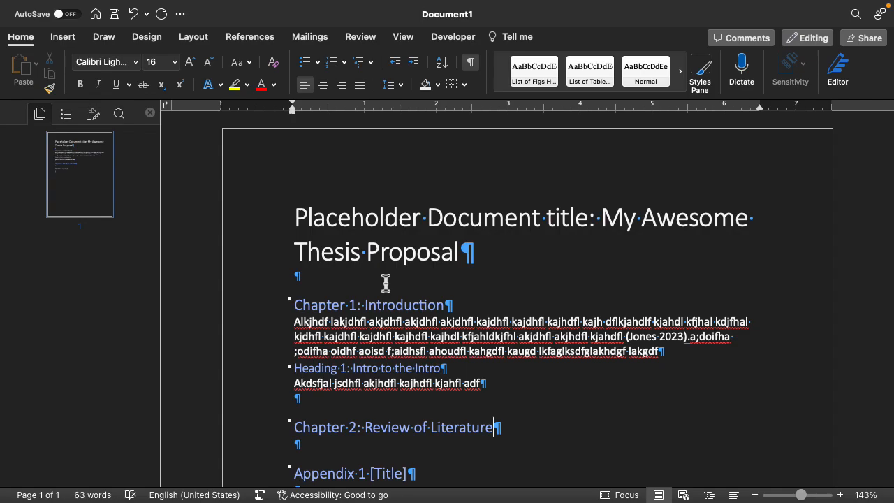
Copy the Chapter 1 filler paragraph and paste it twice below the short text under "Heading 1: Intro to the Intro"
double_click(458, 323)
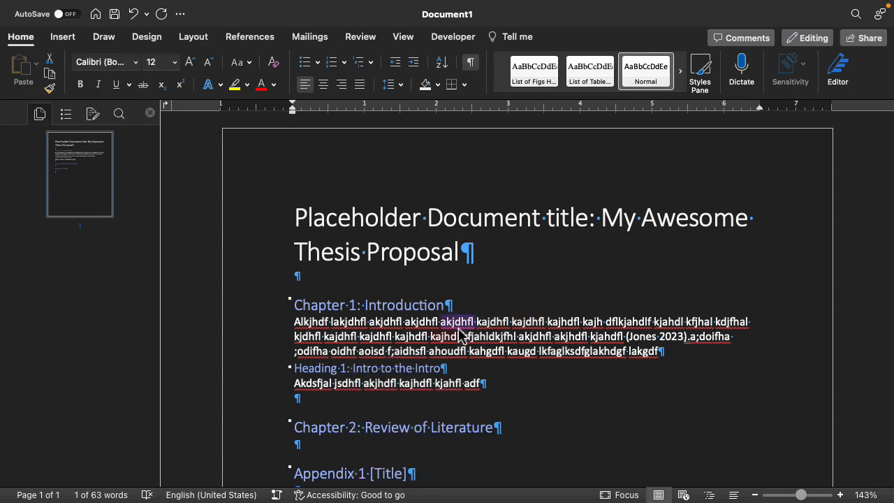
double_click(226, 338)
key("super+c")
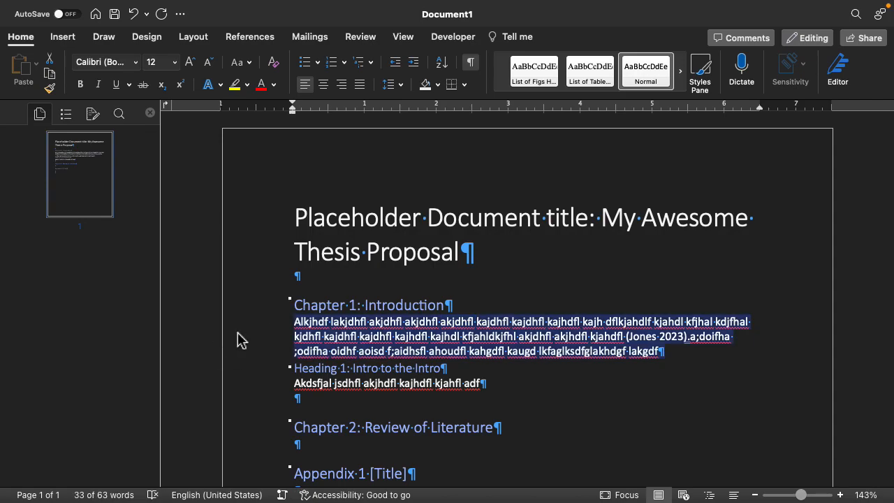
left_click(361, 407)
key("super+v")
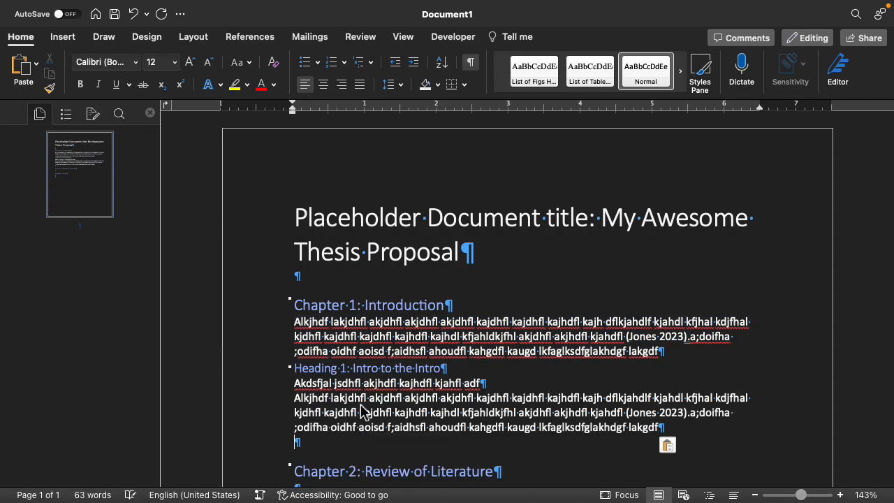
key("super+v")
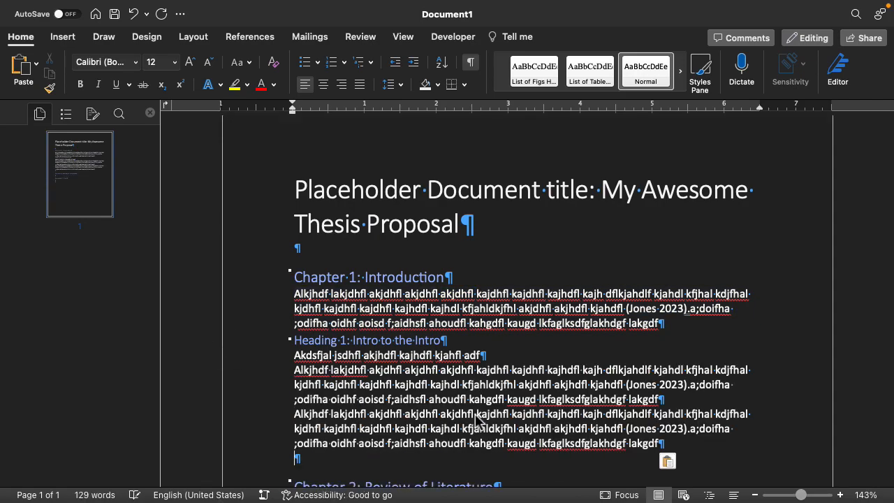
Add the line "Heading 2: Outtro of the Intro" after the pasted paragraphs, followed by an empty paragraph
key("Return")
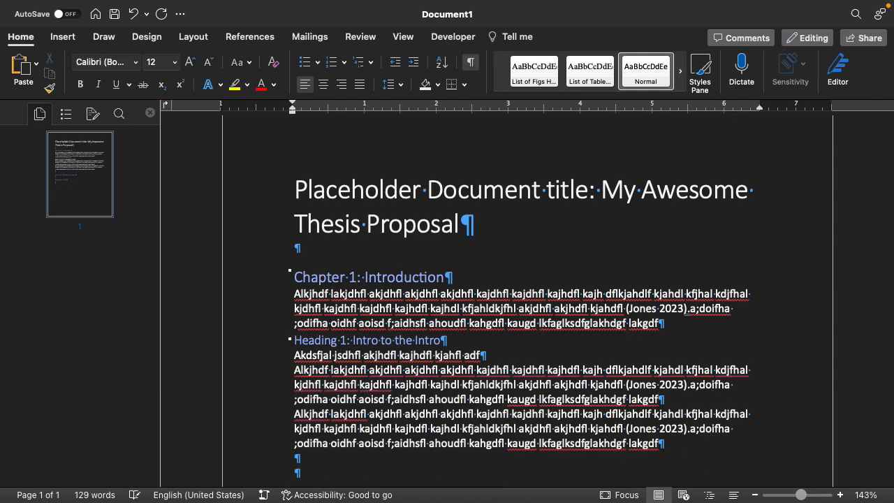
type("Heading")
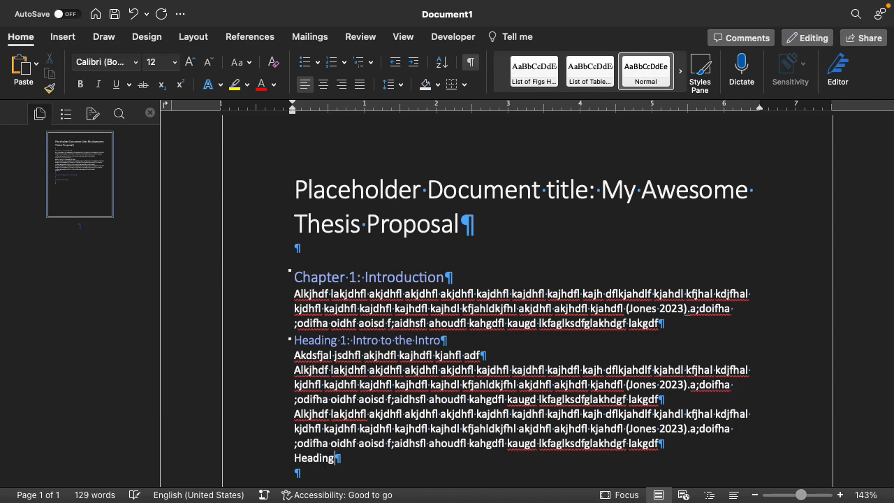
type(" 2: ")
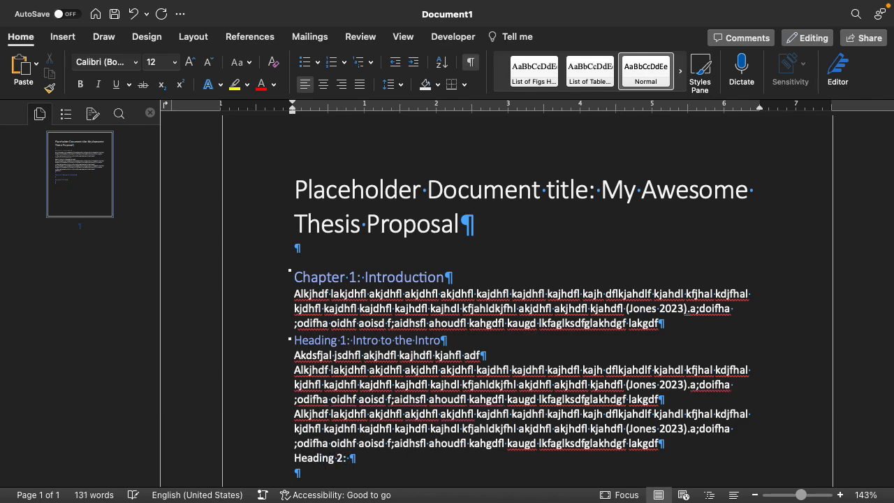
type("Outtr")
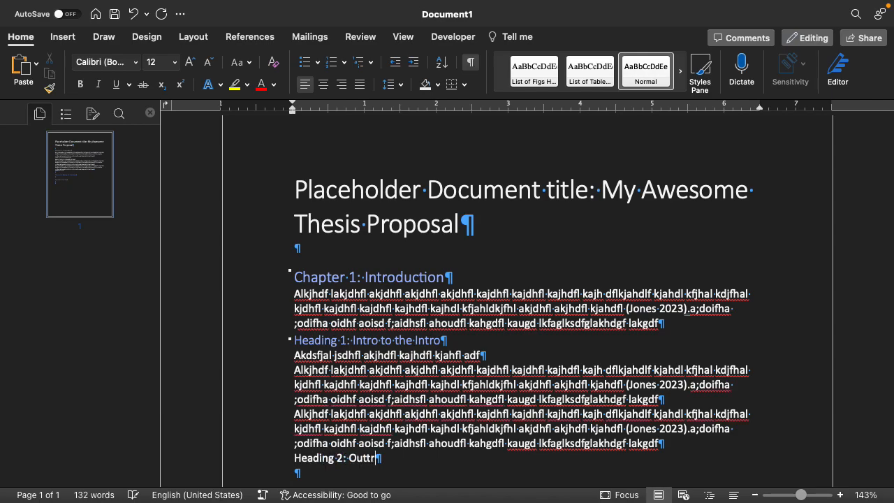
type("o of the Int")
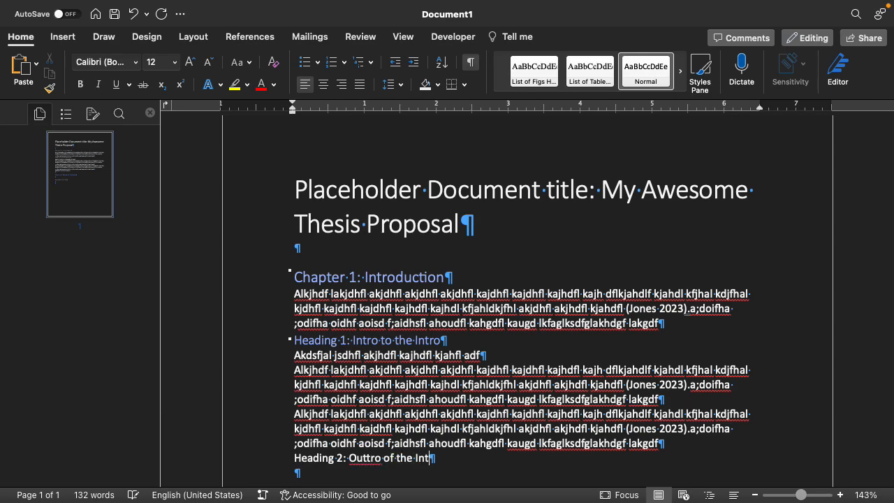
type("ro")
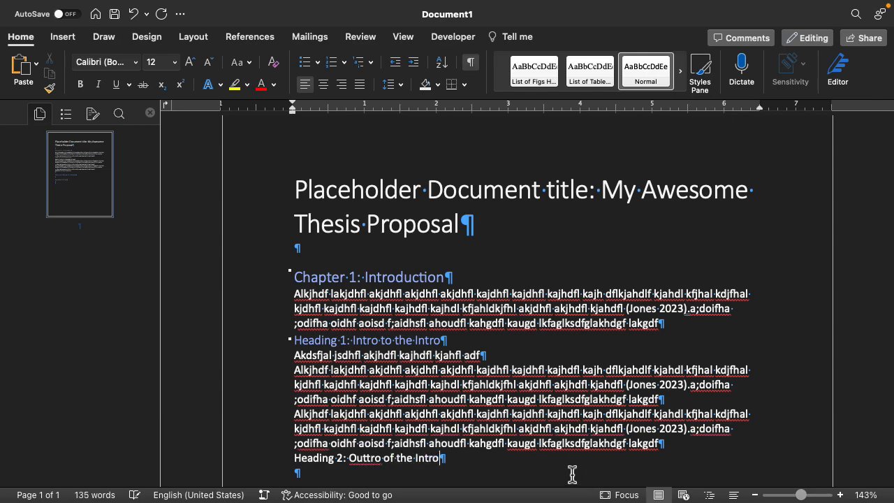
Apply the Heading 2 style to the "Heading 2: Outtro of the Intro" line
left_click(264, 462)
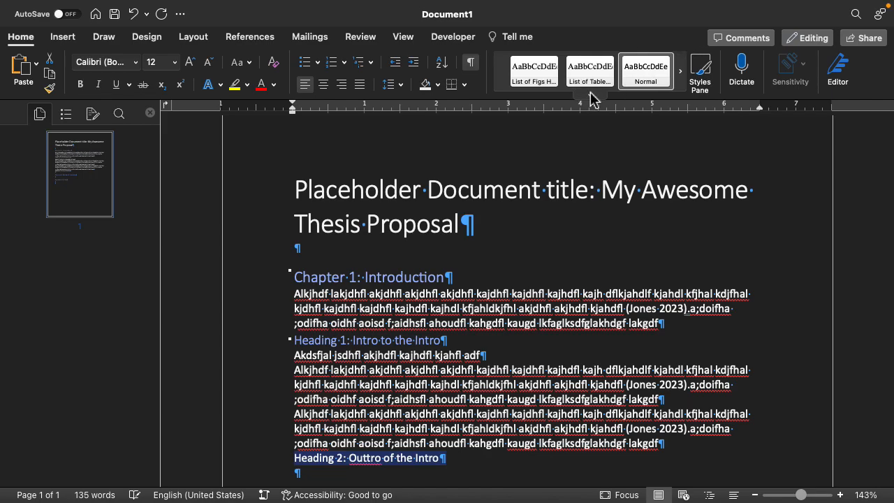
left_click(590, 97)
left_click(613, 173)
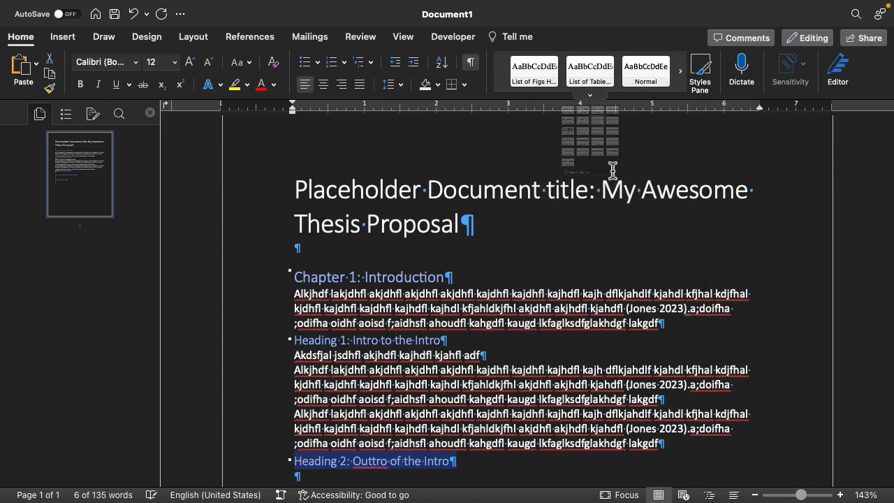
Paste the copied filler paragraph below "Heading 2: Outtro of the Intro" and show the document's heading outline
left_click(264, 344)
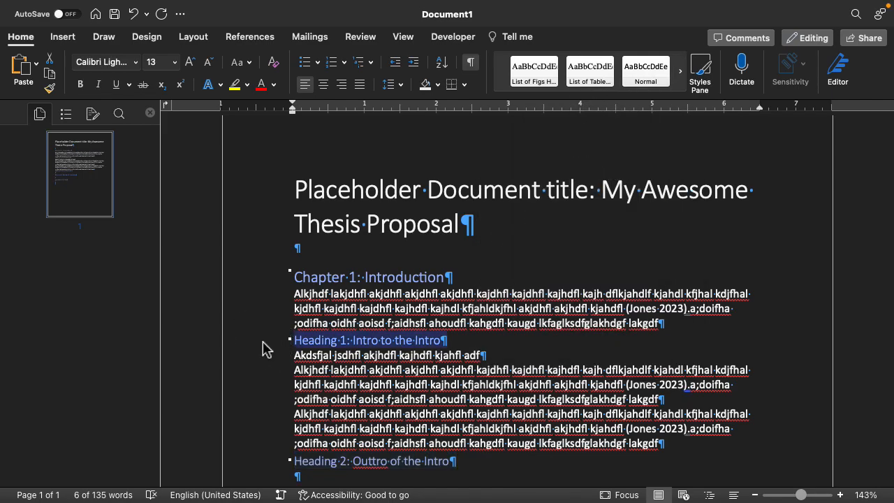
left_click(274, 286)
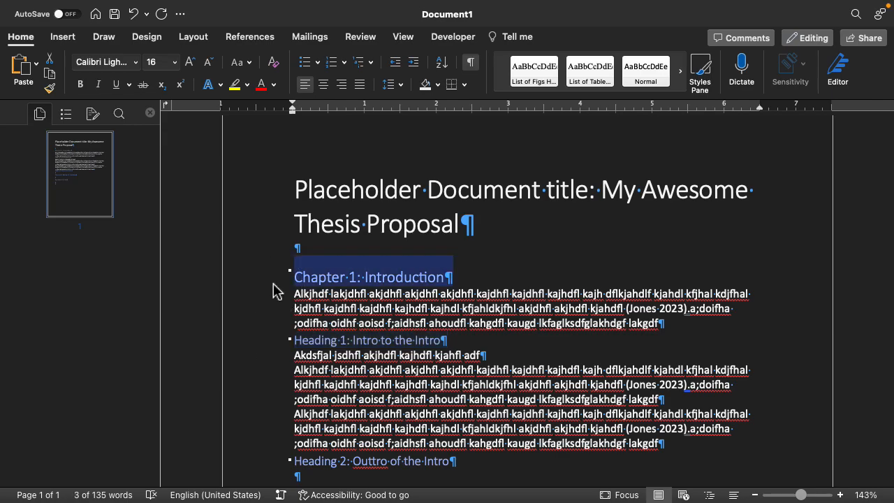
scroll(412, 374, "down", 5)
left_click(447, 366)
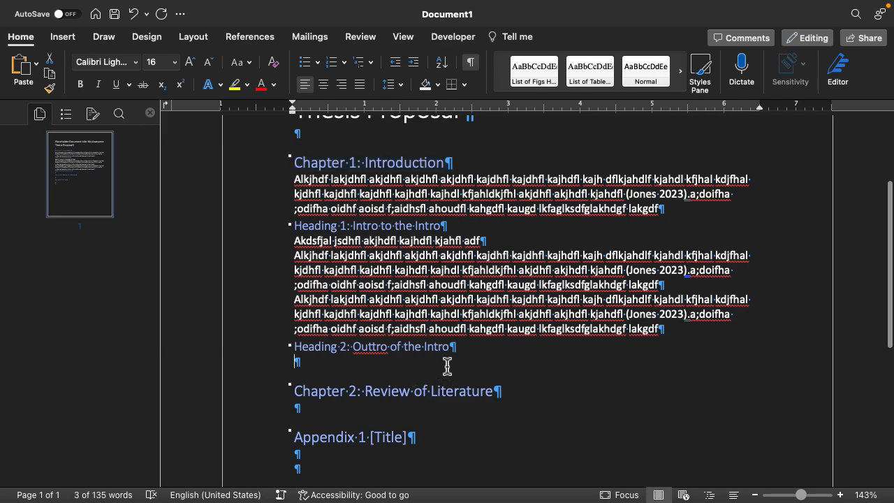
key("super+v")
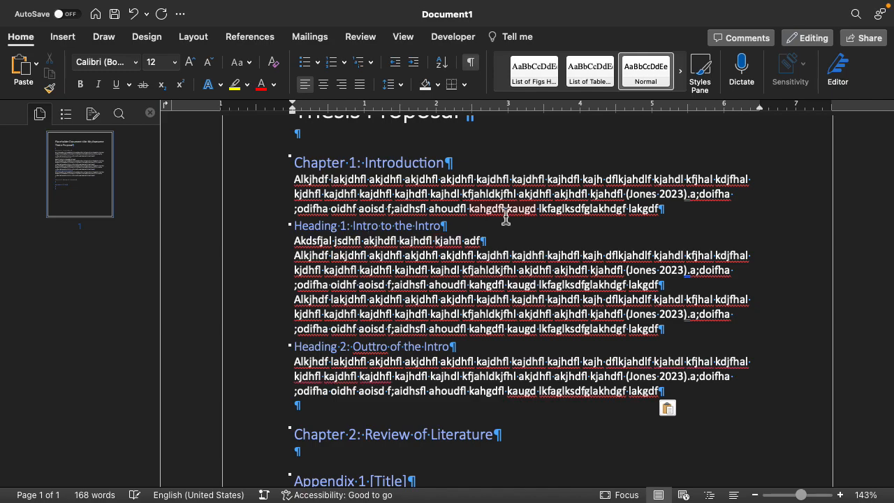
left_click(66, 116)
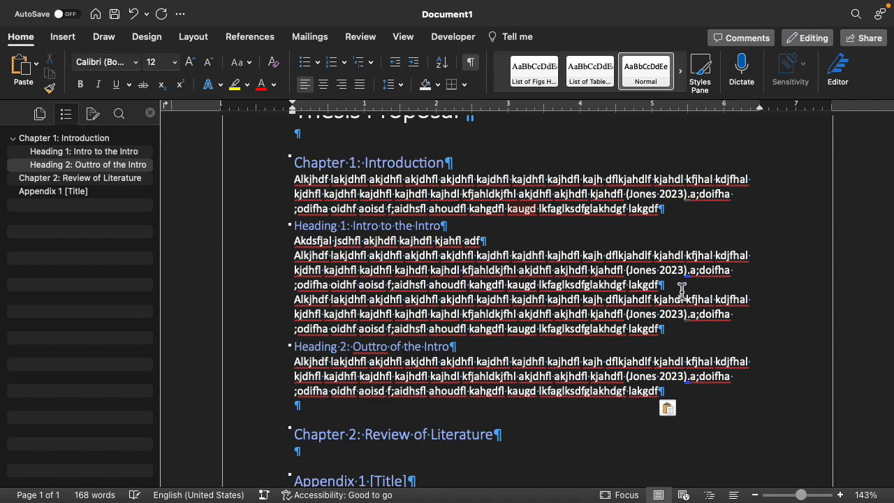
End the first pasted paragraph under "Heading 1: Intro to the Intro" with a period and add the line "Nitpicky Subheading" below it
key("Return")
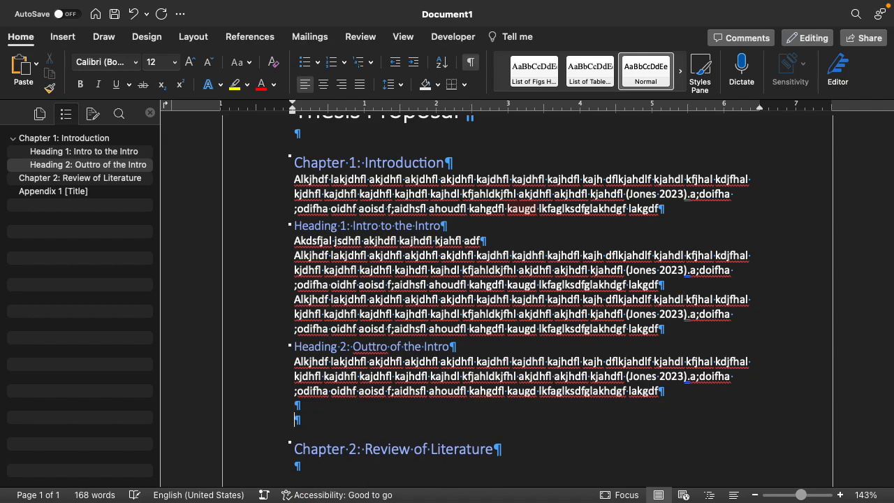
left_click(741, 285)
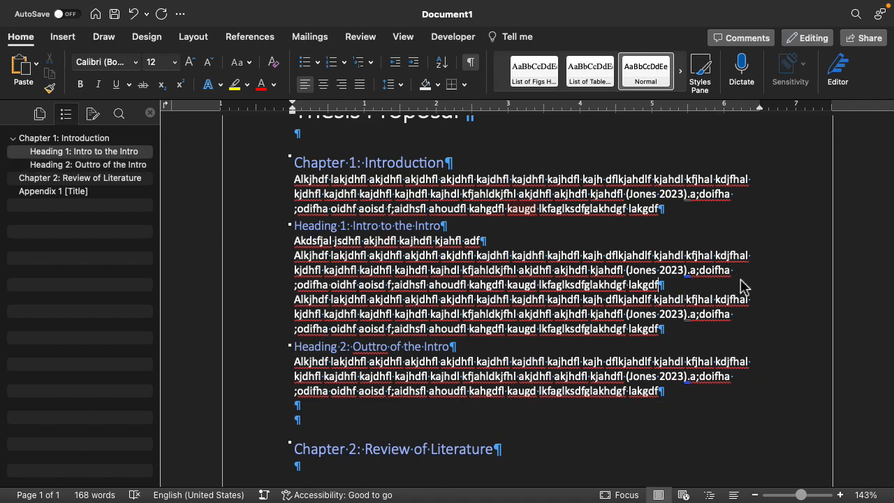
type(".")
key("Return")
type("N")
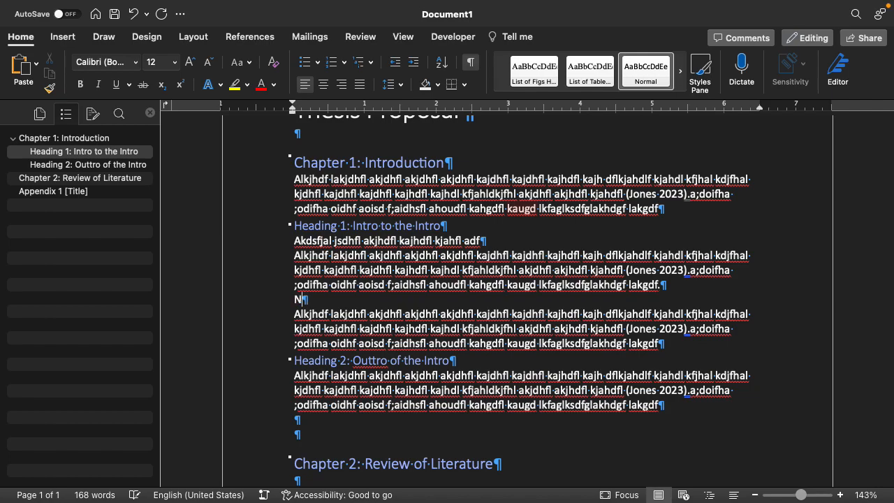
type("itpicky Subheading")
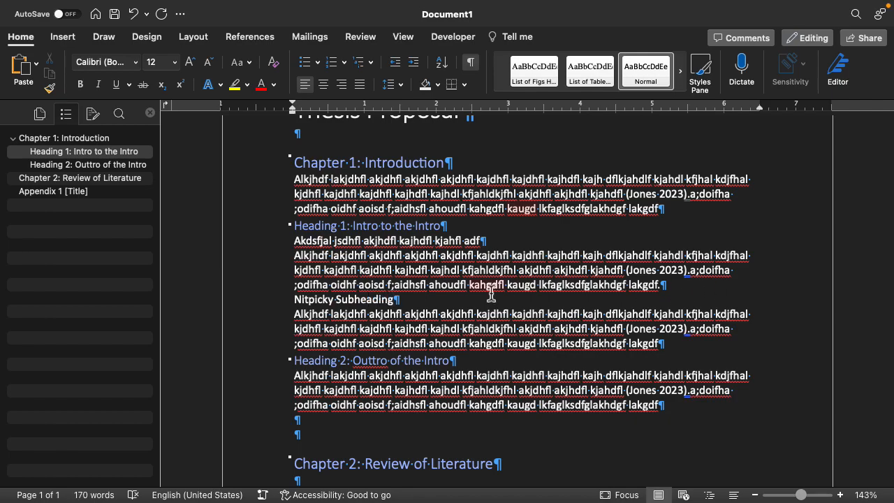
Apply the Heading 3 style to the "Nitpicky Subheading" line
left_click(274, 311)
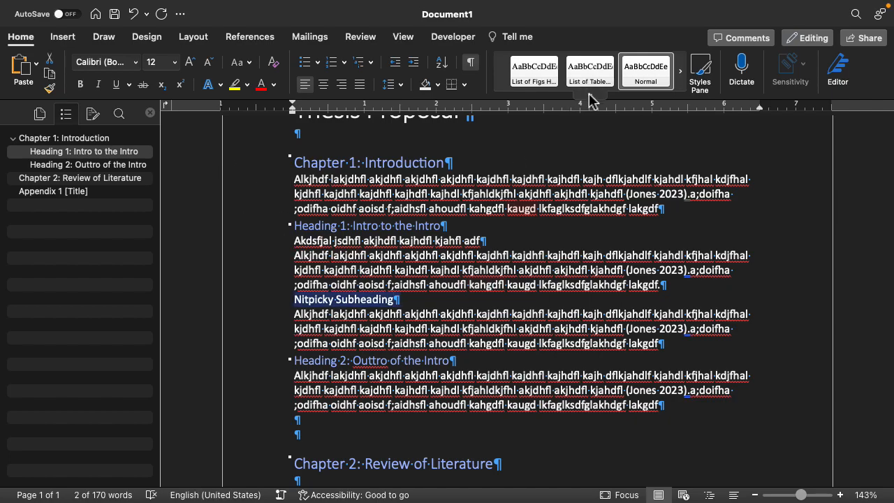
left_click(589, 98)
left_click(665, 179)
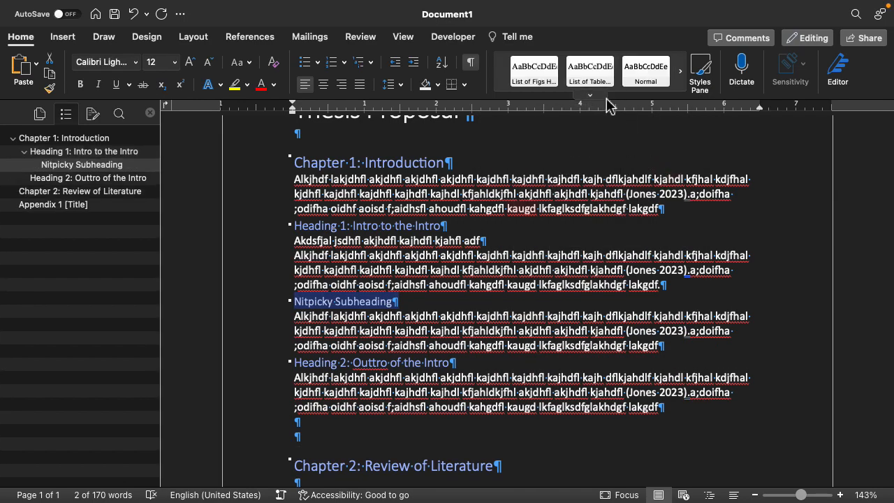
Examine which heading levels are available in the style gallery and in the full style list, without applying any
left_click(591, 97)
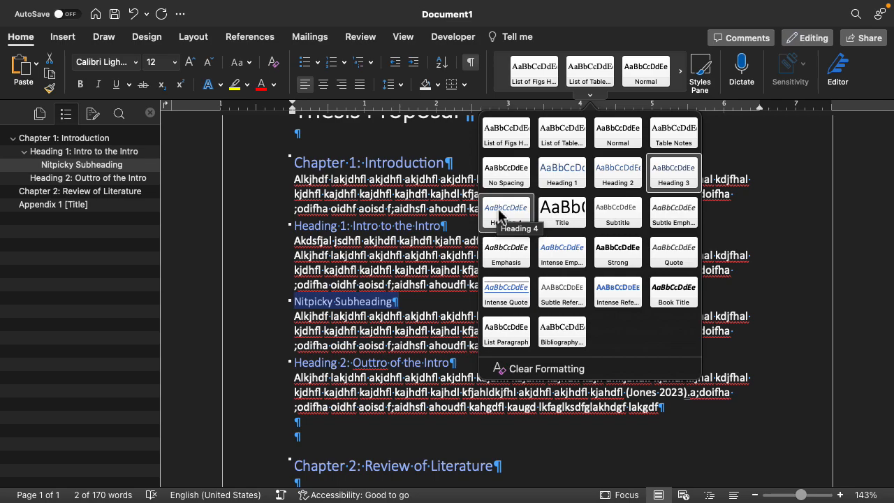
left_click(447, 311)
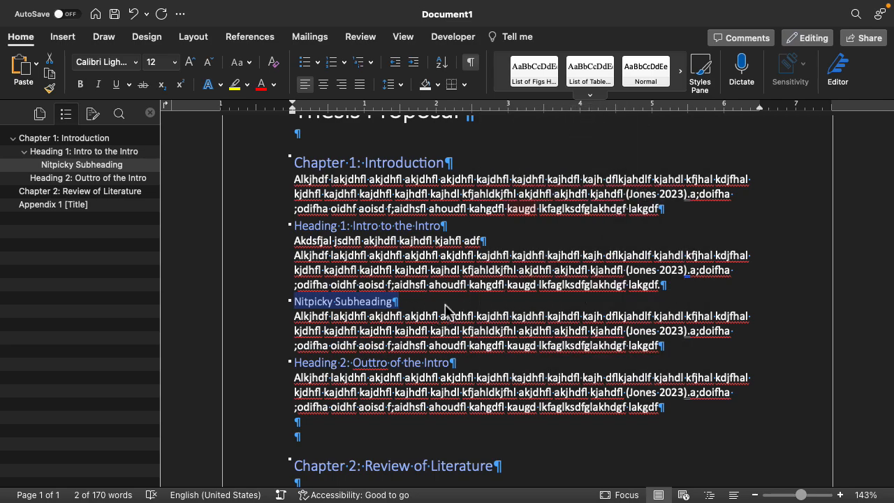
left_click(215, 8)
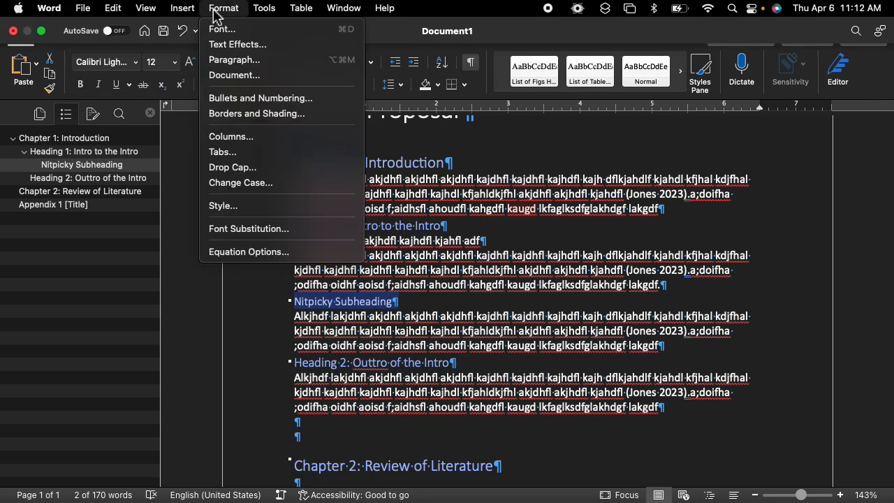
left_click(238, 207)
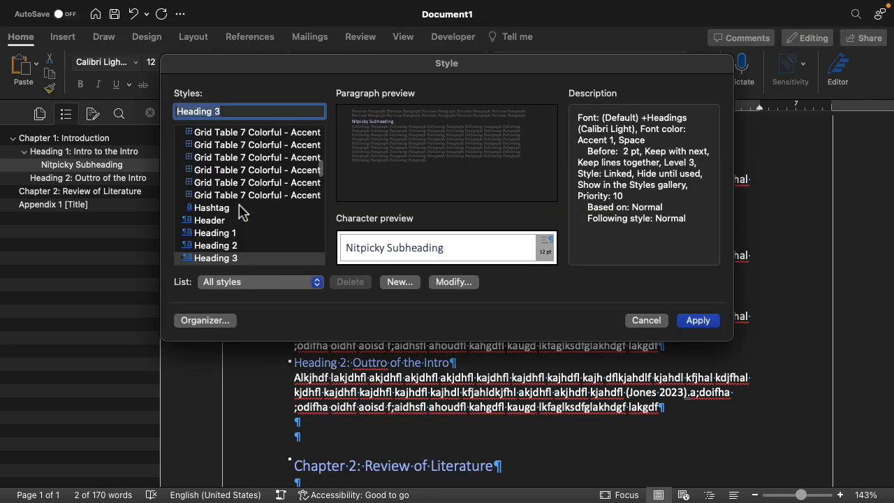
type("Heading")
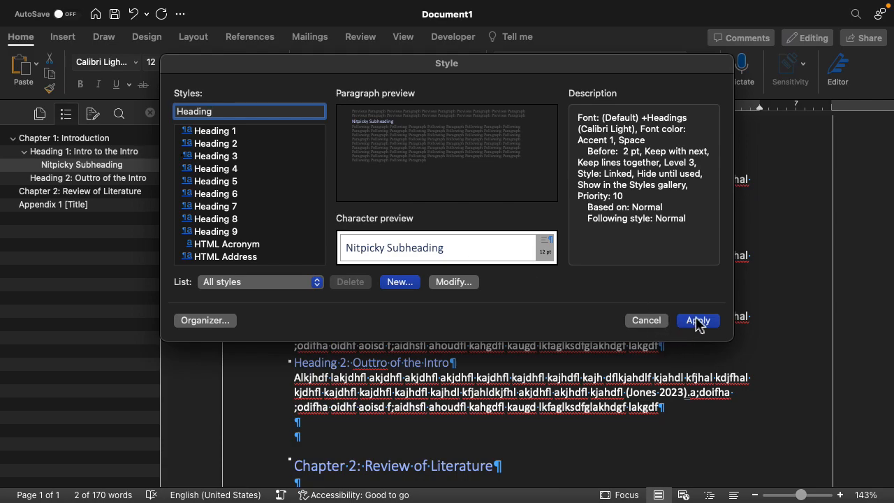
left_click(246, 132)
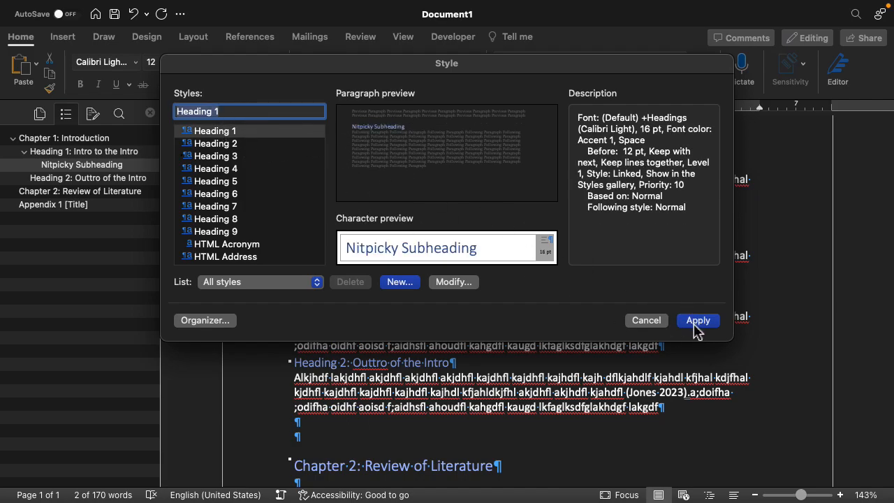
left_click(661, 325)
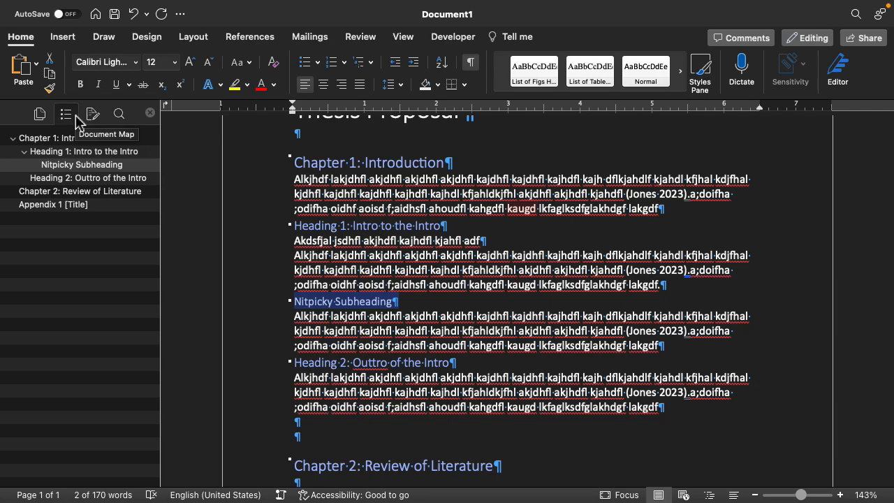
Delete the two empty paragraphs above "Chapter 2: Review of Literature"
left_click(74, 180)
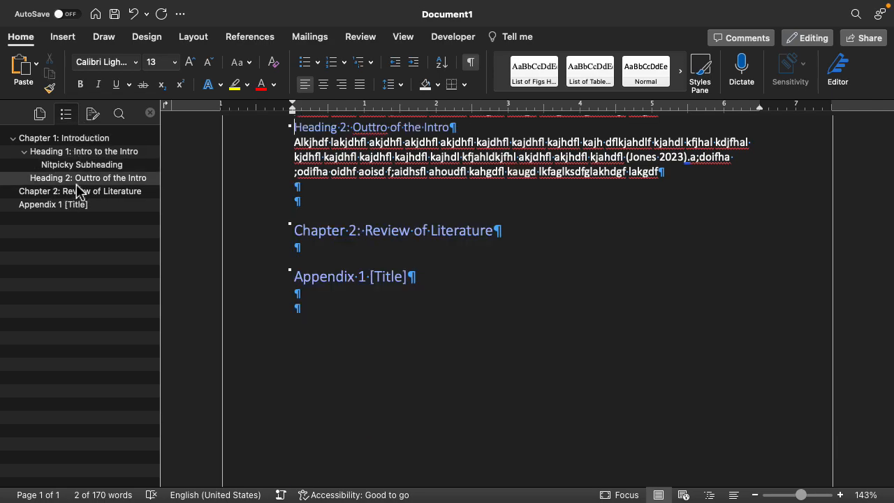
left_click(88, 154)
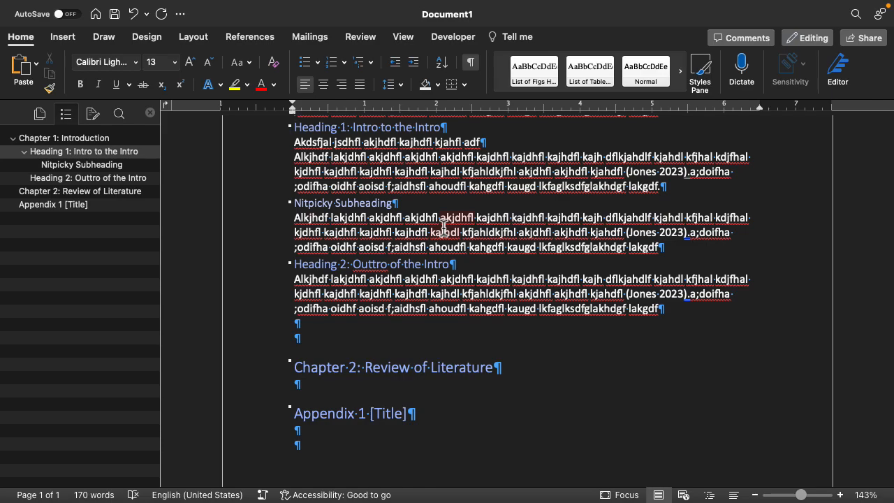
left_click(476, 342)
key("BackSpace")
key("BackSpace")
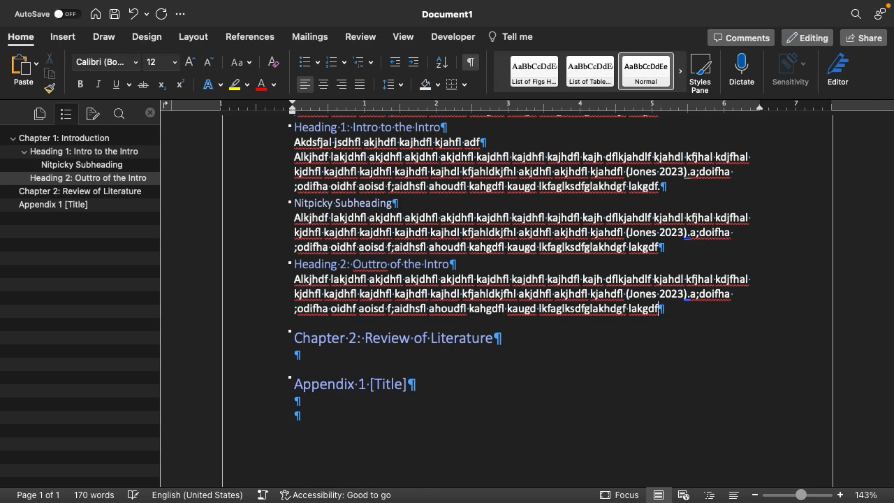
Place the insertion point in the empty paragraph between the document title and "Chapter 1: Introduction"
scroll(470, 388, "up", 3)
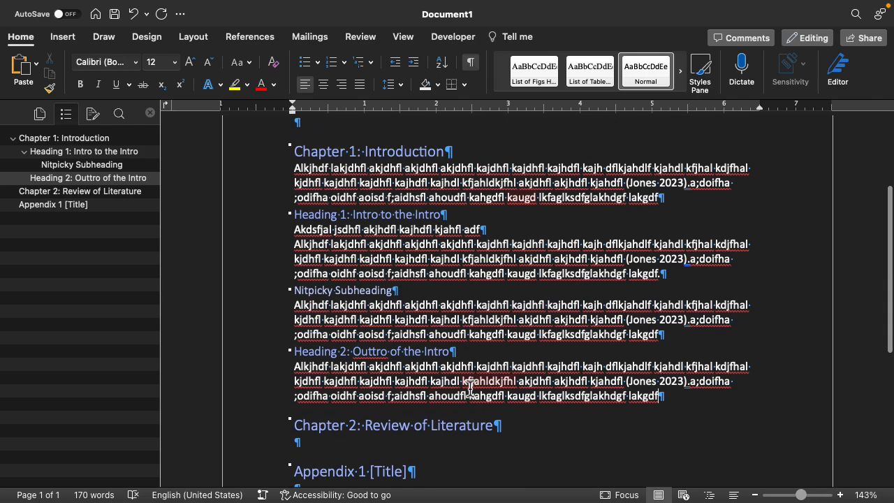
scroll(471, 388, "up", 1)
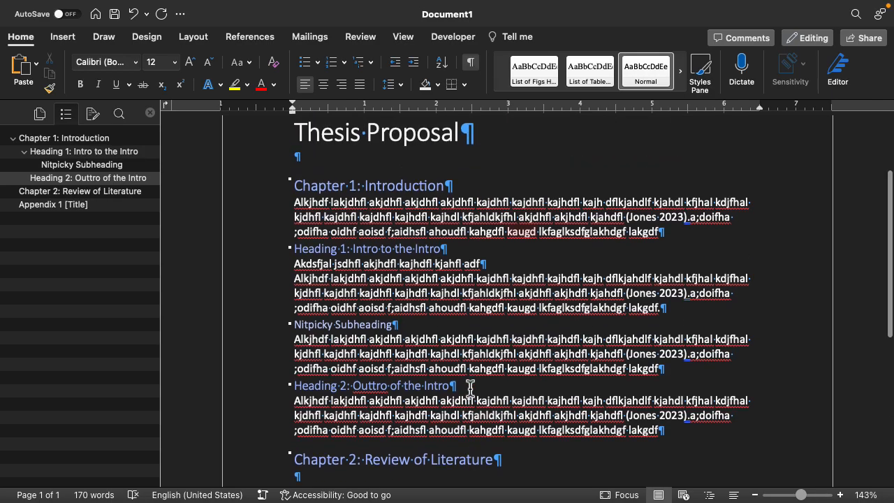
left_click(447, 165)
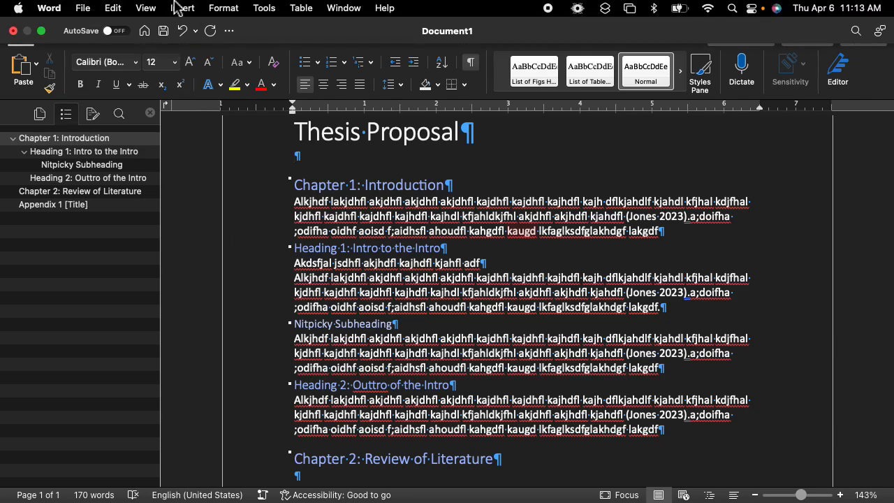
left_click(181, 7)
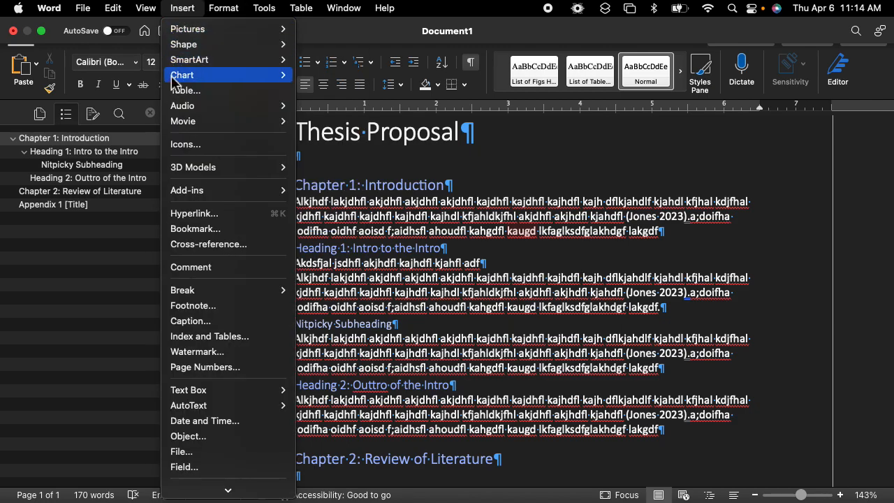
left_click(201, 338)
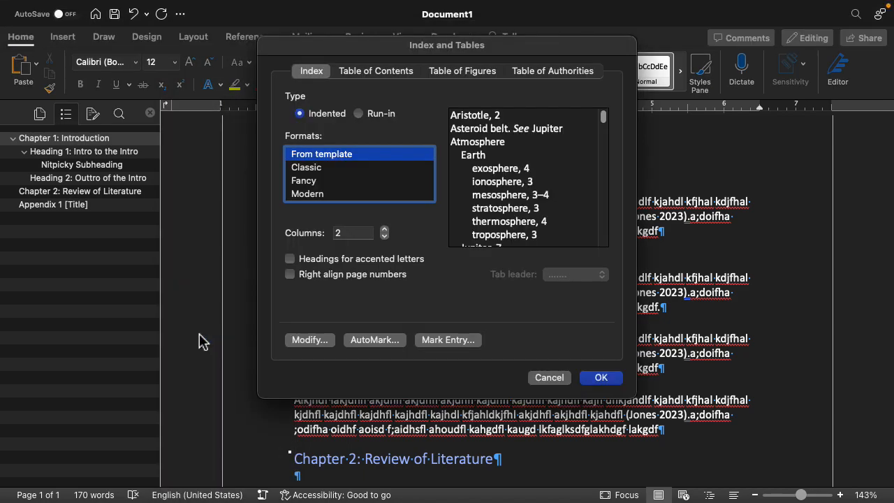
left_click(536, 50)
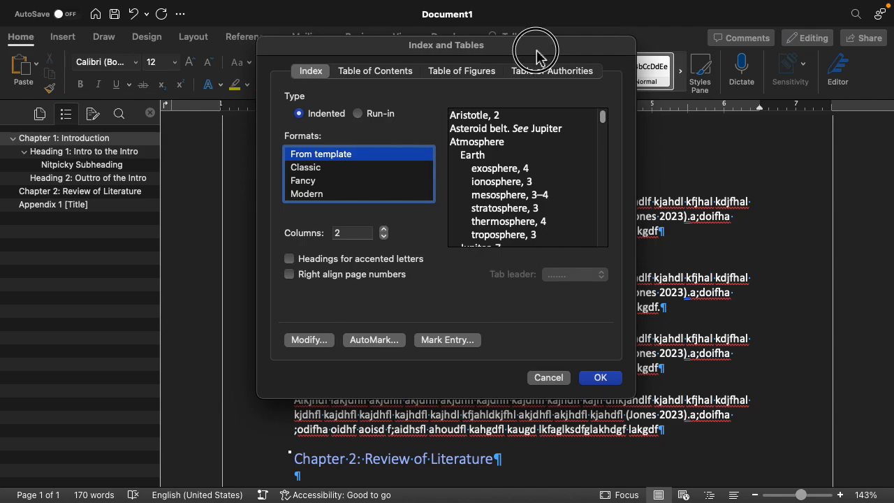
left_click_drag(537, 50, 532, 78)
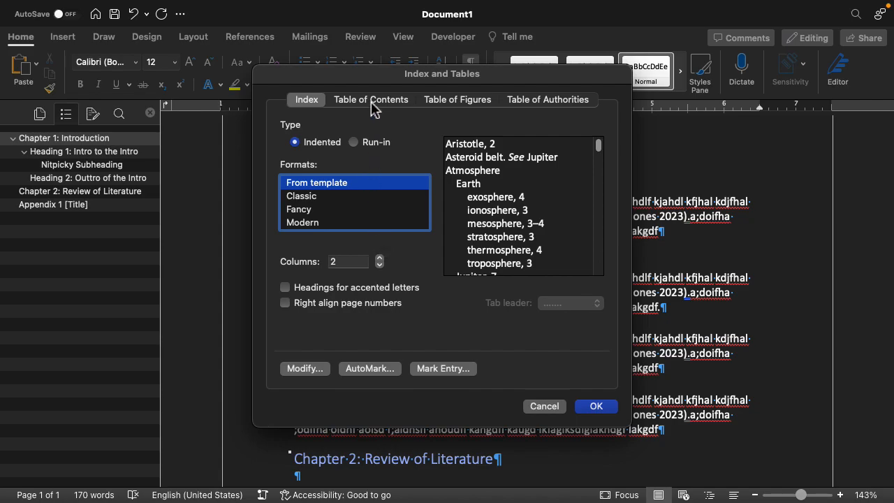
left_click(531, 406)
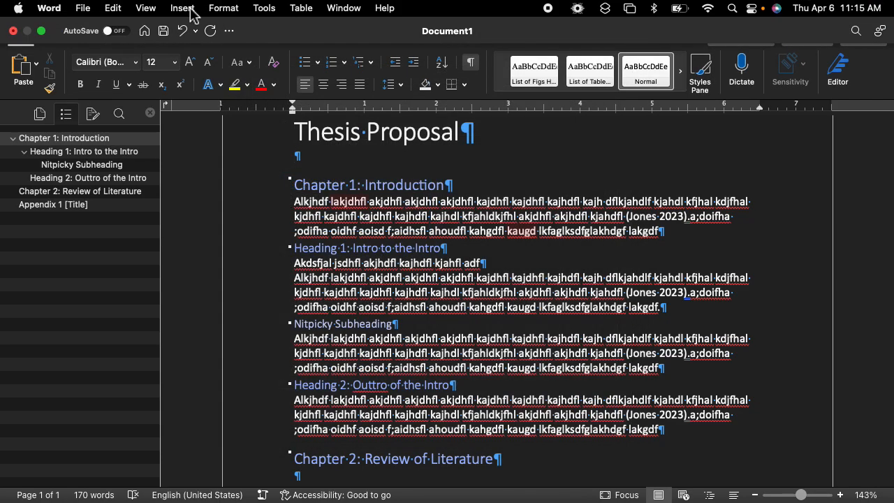
Insert an automatic table of contents below the title, using the From template format, three levels and dotted tab leaders
left_click(183, 9)
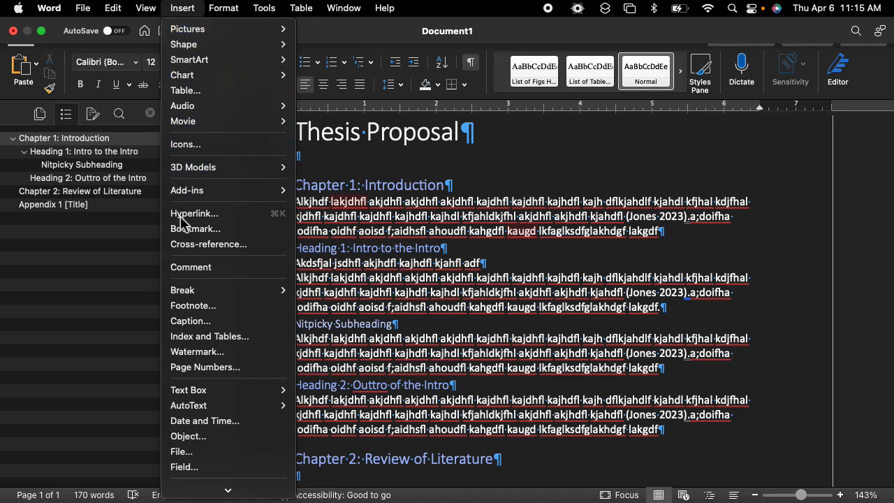
left_click(200, 338)
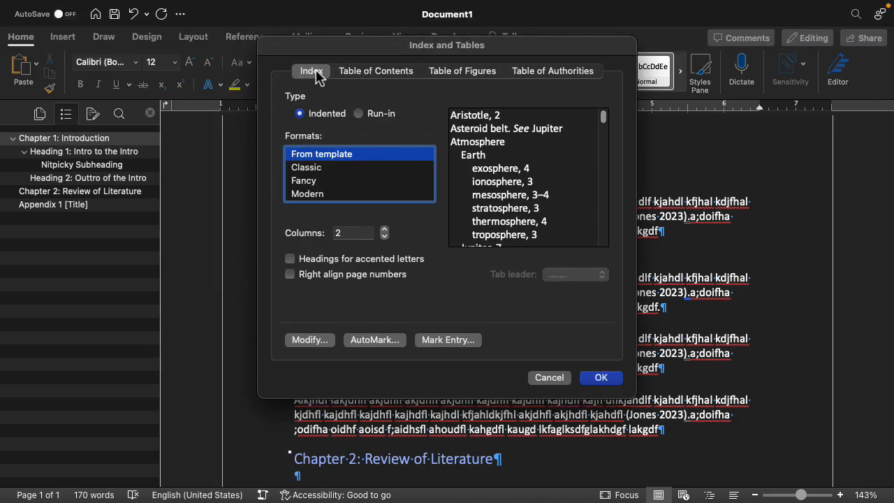
left_click(365, 75)
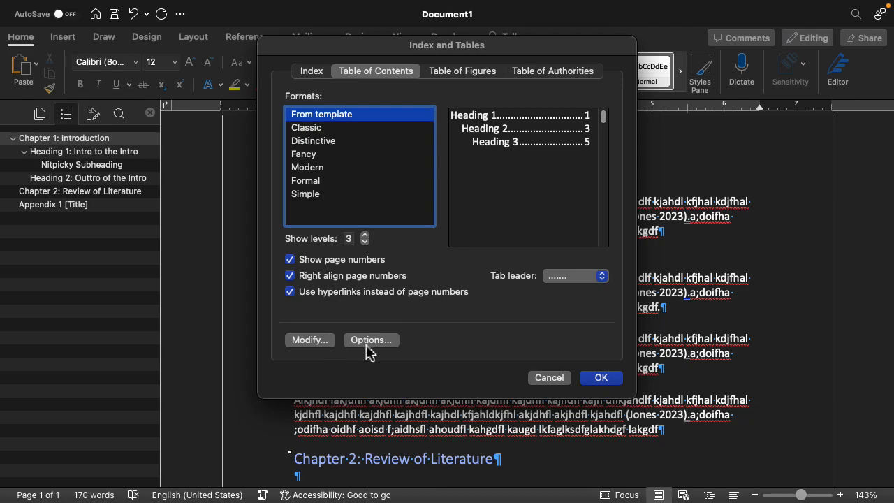
left_click(579, 278)
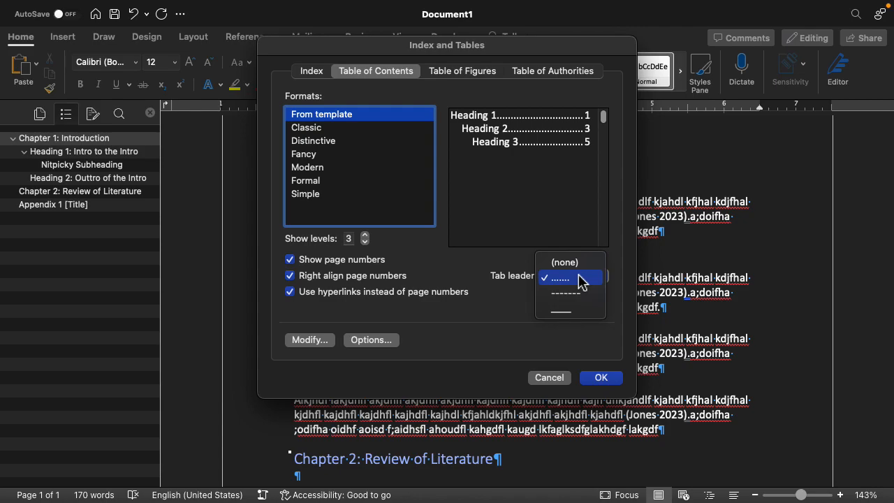
left_click(579, 278)
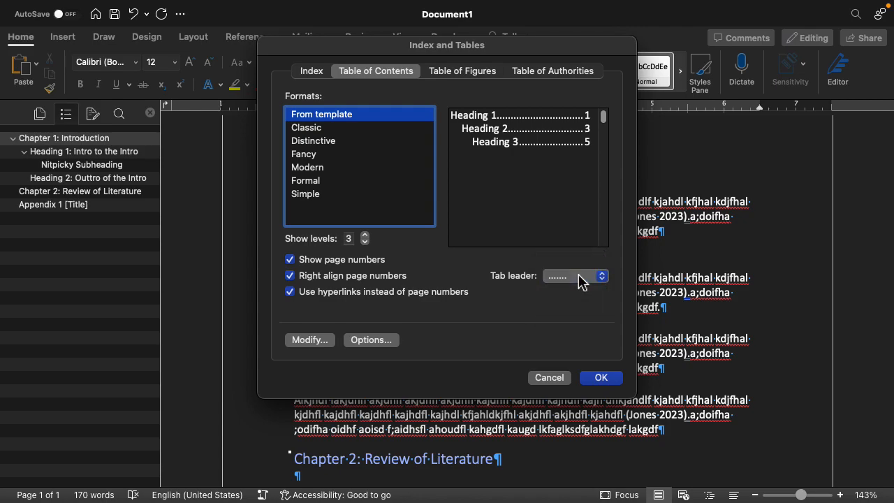
left_click(580, 278)
left_click(579, 278)
left_click(579, 279)
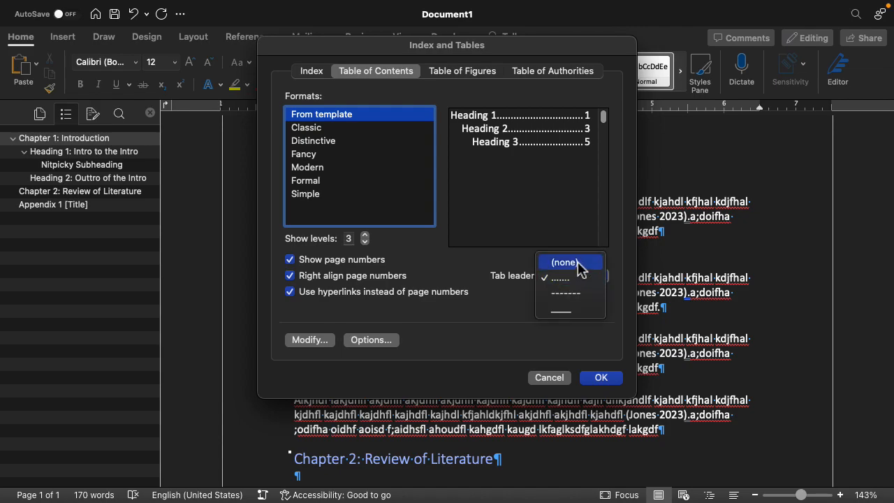
left_click(578, 264)
left_click(570, 274)
left_click(577, 302)
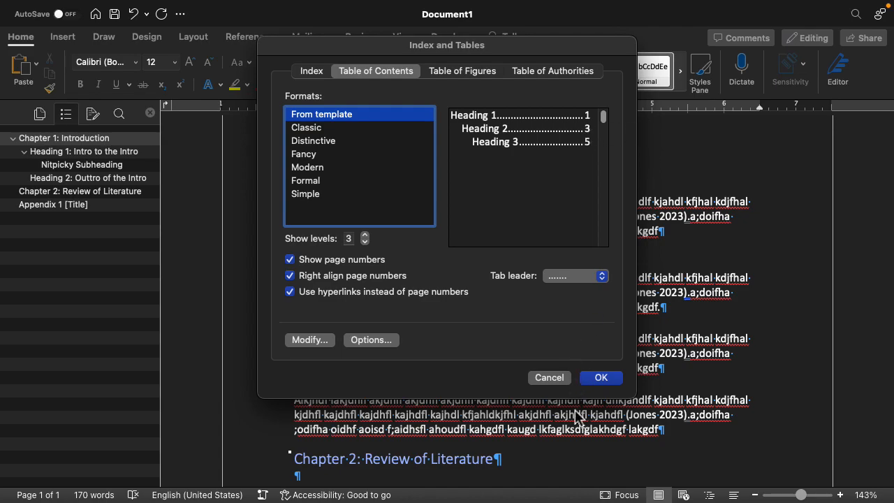
left_click(601, 378)
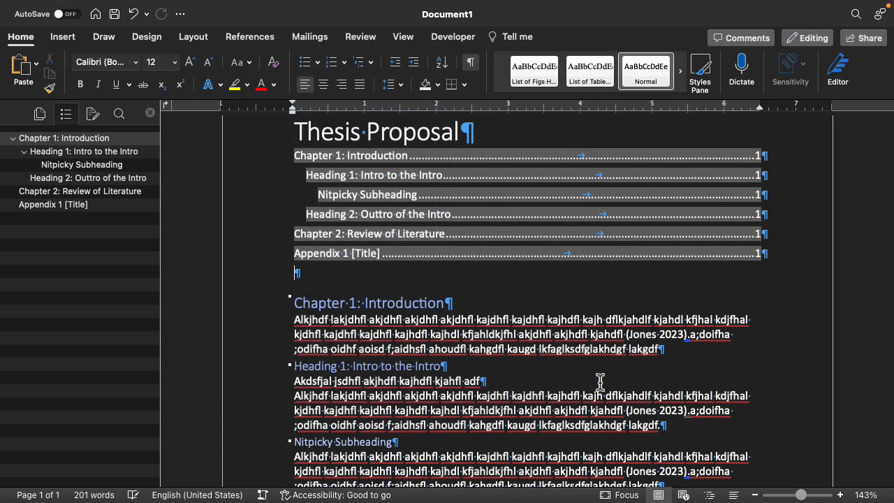
Compare the styled headings in the body with the entries of the inserted table of contents
left_click(320, 302)
left_click(290, 311)
left_click(279, 375)
left_click(276, 442)
left_click(281, 368)
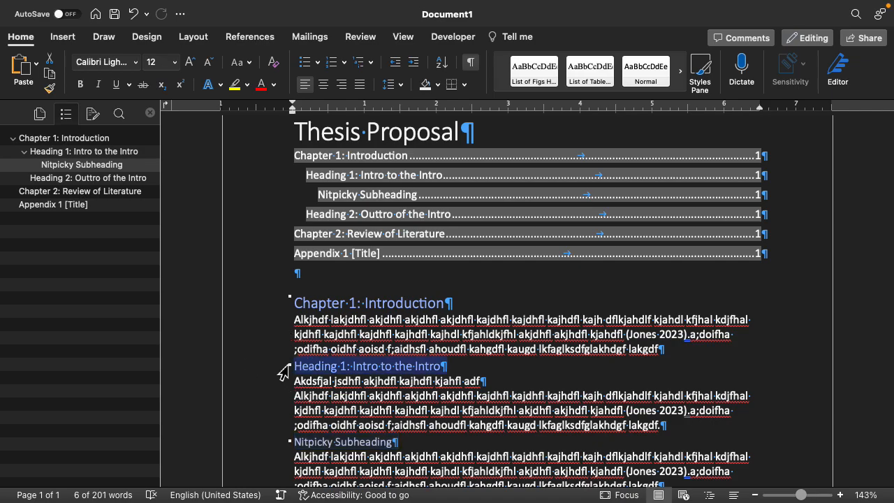
left_click(284, 310)
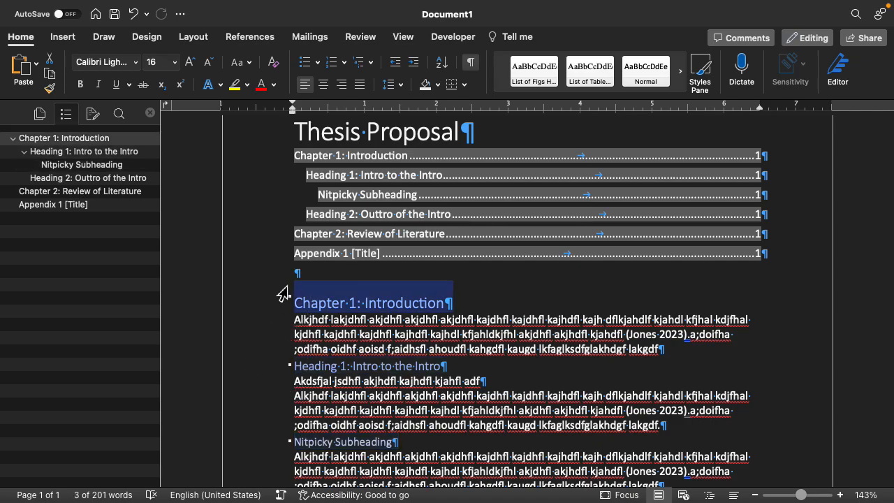
left_click_drag(280, 155, 277, 260)
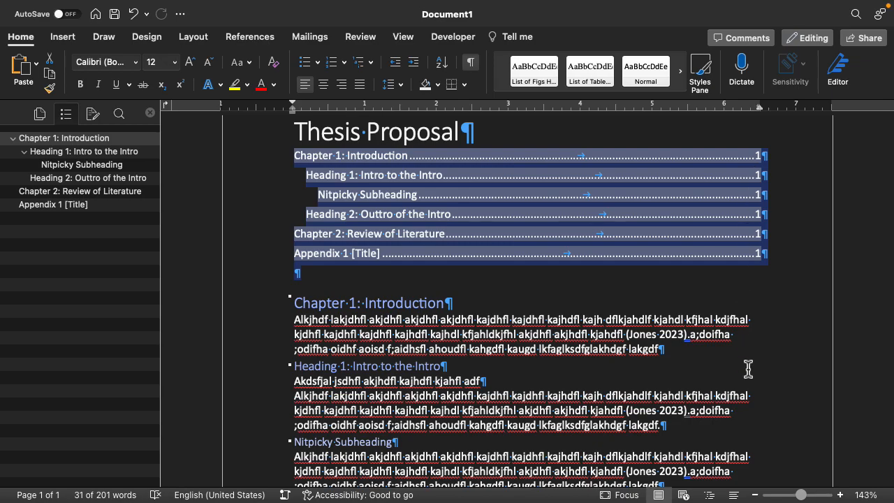
left_click(631, 369)
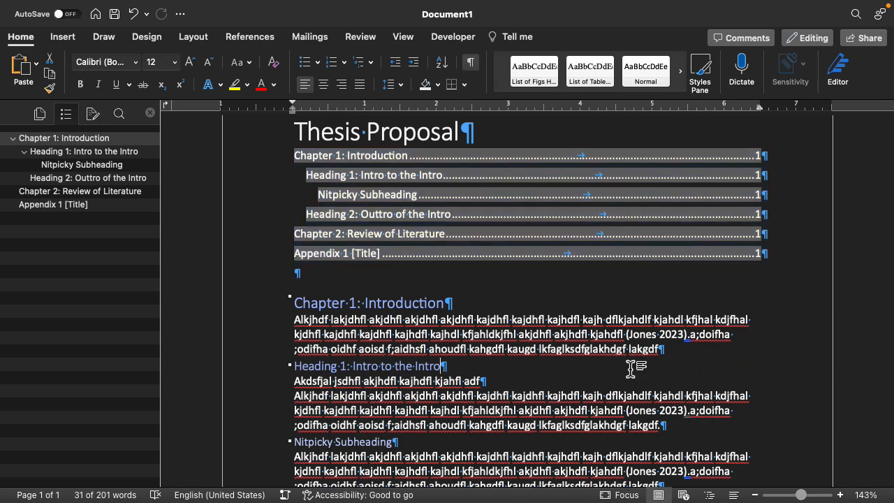
Add a period at the end of the filler paragraph under "Nitpicky Subheading"
scroll(631, 369, "down", 5)
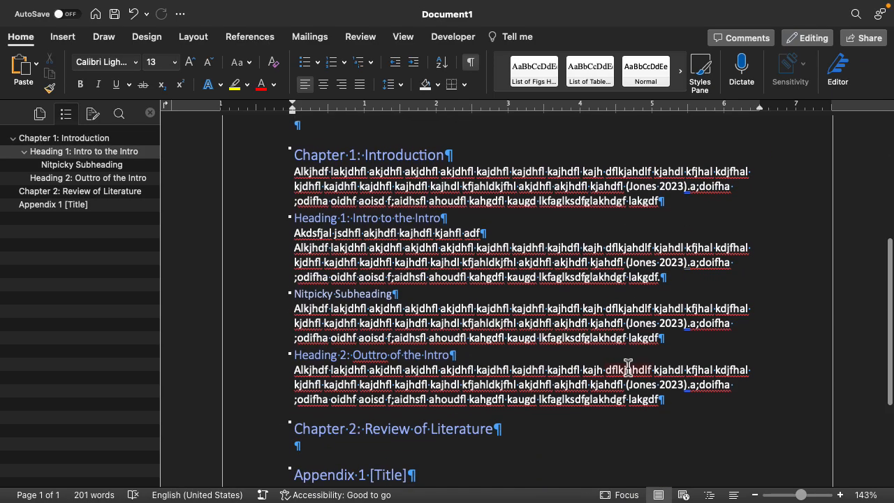
left_click(704, 342)
type(".")
Paste about a dozen copies of the "Nitpicky Subheading" filler paragraph beneath it, moving "Heading 2: Outtro of the Intro" onto page 2
left_click_drag(697, 342, 248, 307)
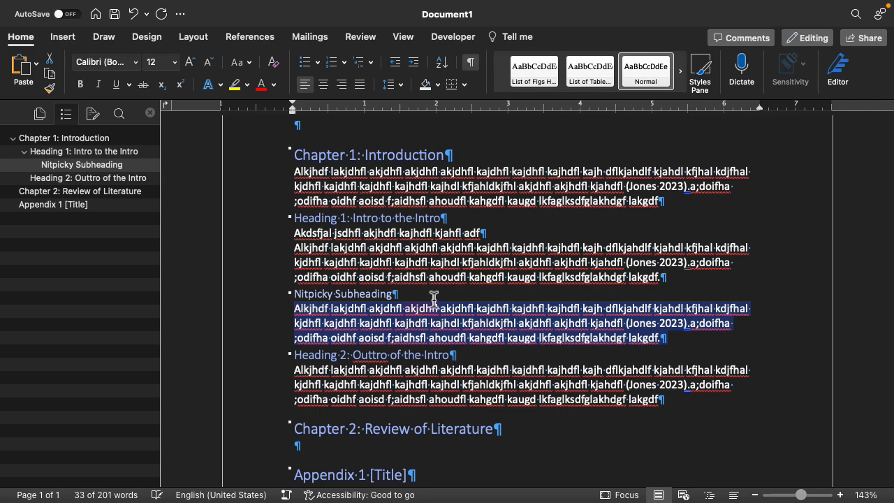
key("shift+Up")
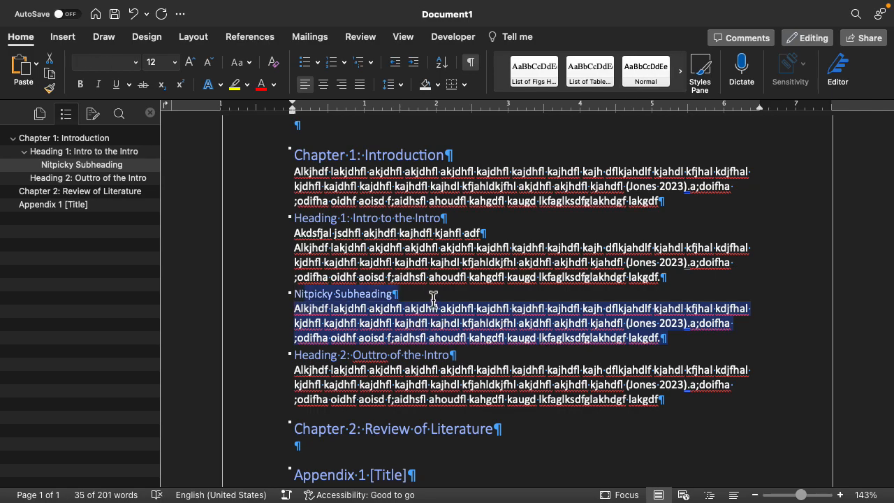
key("shift+Down")
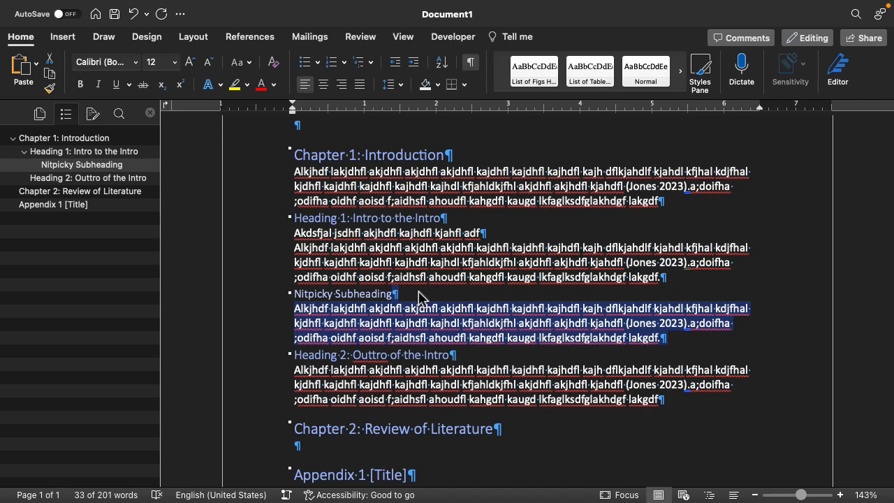
key("ctrl+v")
key("ctrl+v")
key("ctrl+v")
key("ctrl+v")
key("ctrl+v")
key("ctrl+v")
key("ctrl+v")
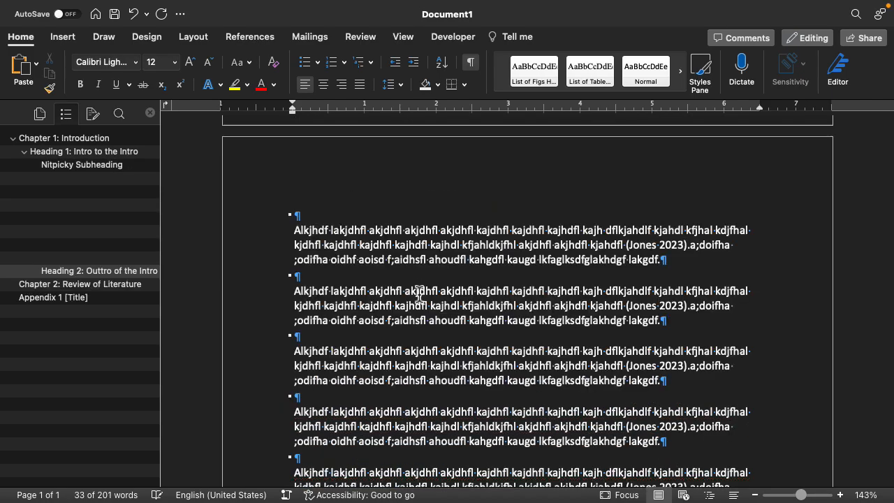
key("ctrl+v")
key("ctrl+v")
key("ctrl+v")
key("ctrl+v")
key("ctrl+v")
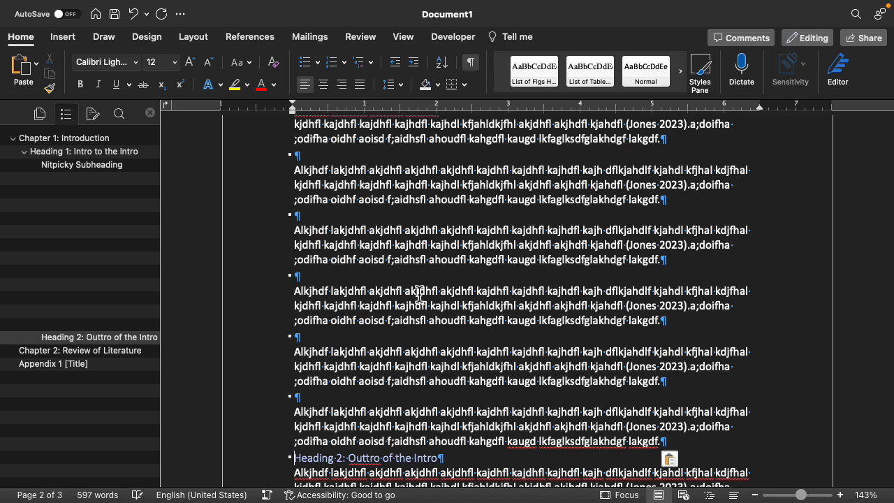
scroll(419, 295, "down", 5)
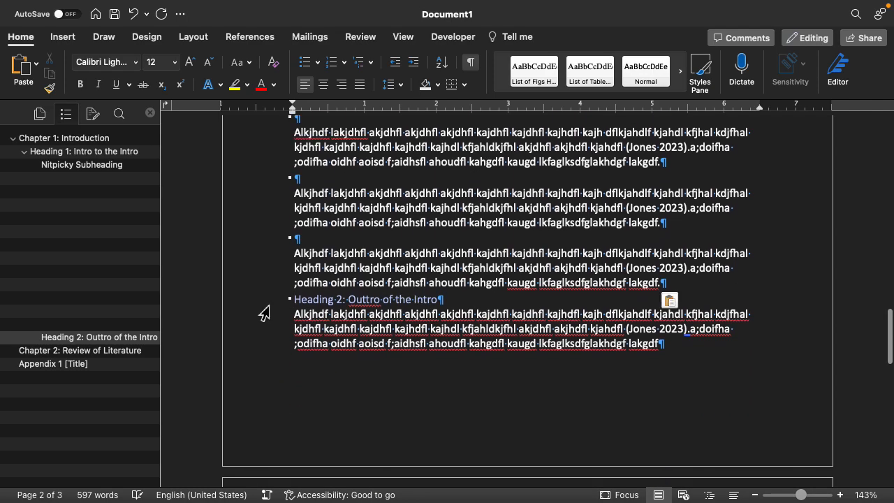
left_click(264, 307)
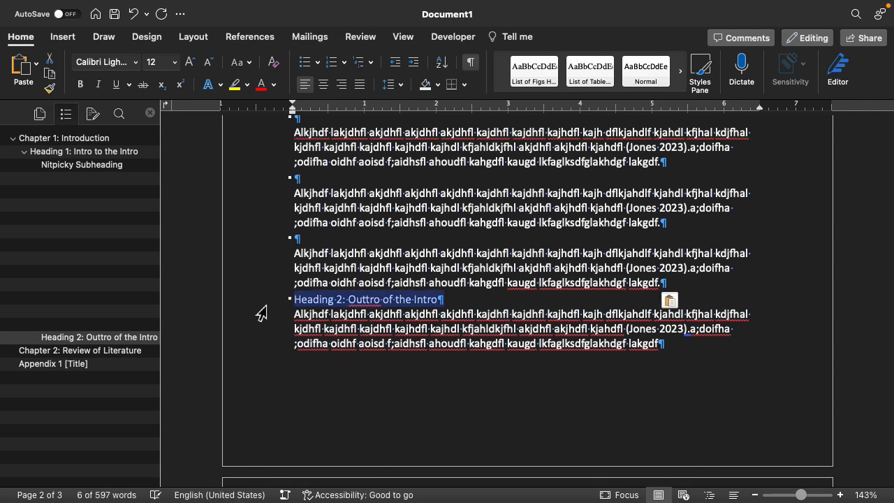
scroll(293, 395, "down", 3)
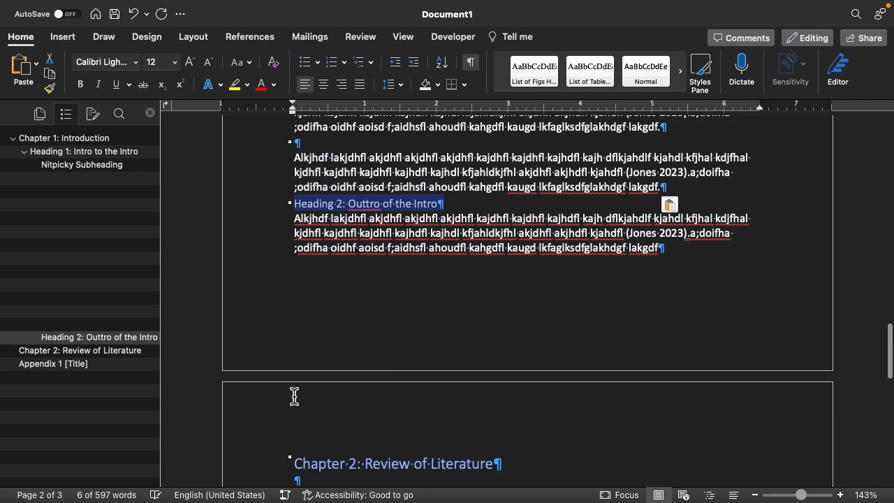
Update the entire table of contents, refreshing both its headings and its page numbers
scroll(294, 396, "up", 10)
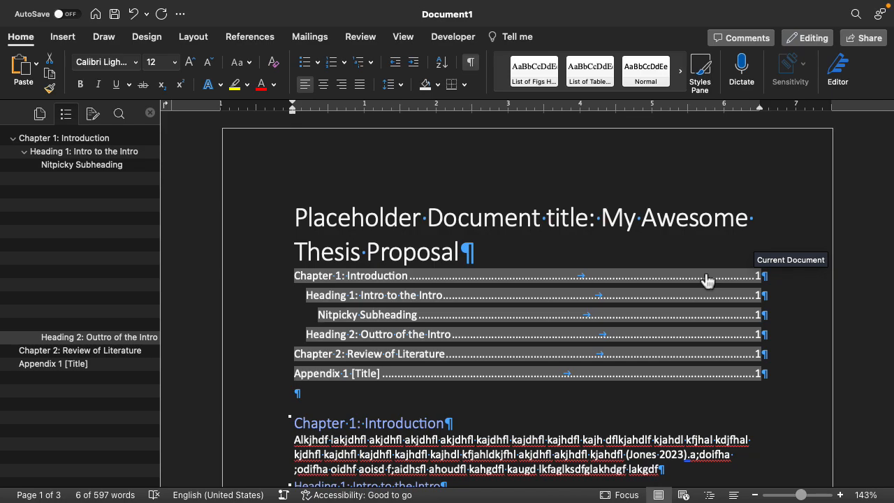
right_click(560, 282)
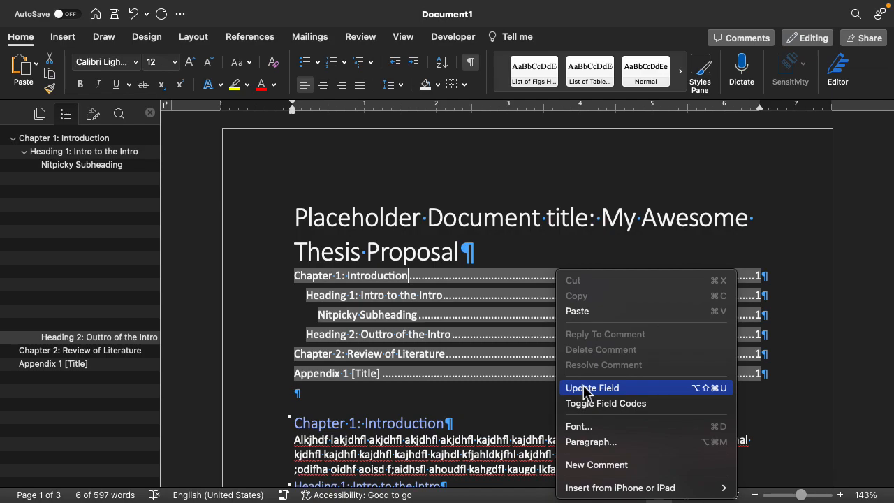
left_click(628, 390)
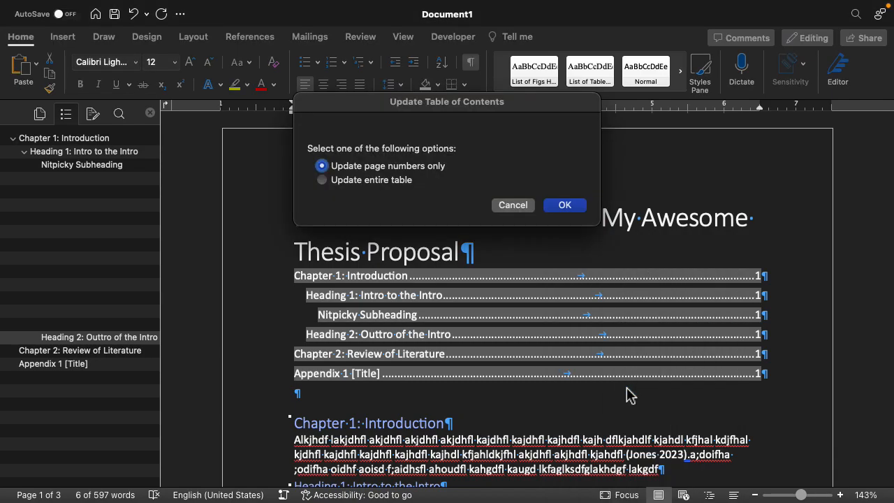
left_click(391, 183)
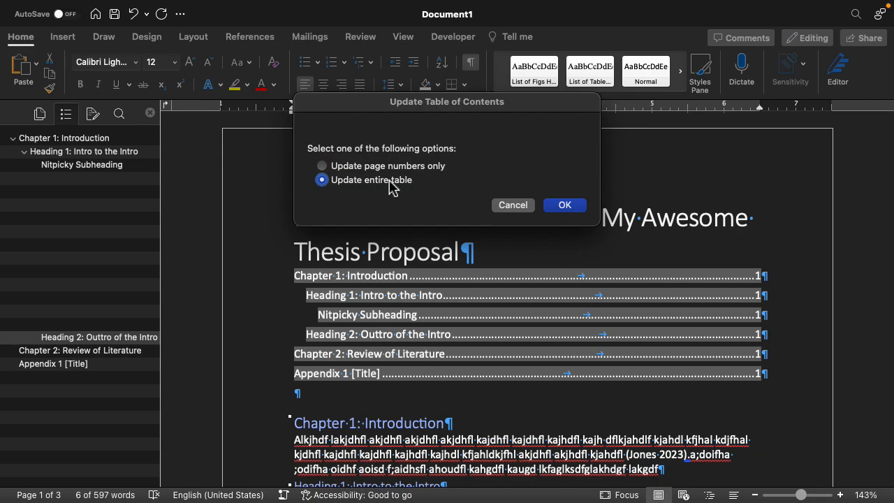
left_click(565, 206)
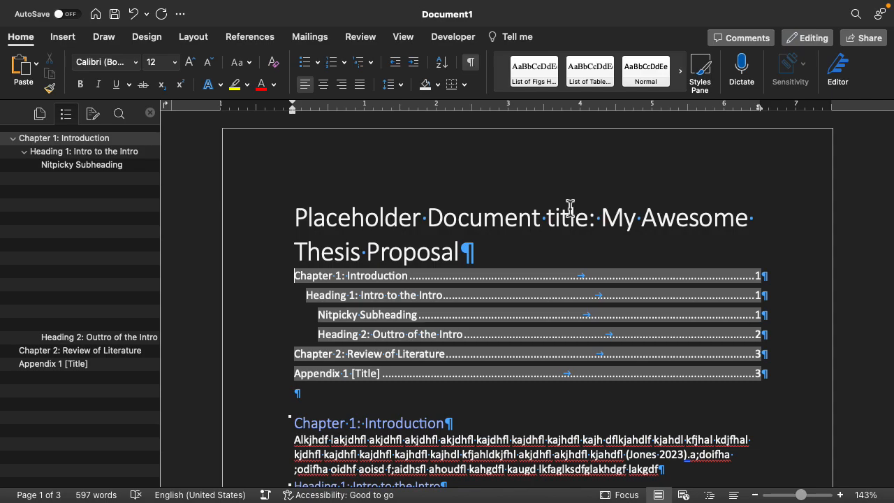
Insert a page break after the document title and add a Normal-style line "Table of Contents" above the table entries
left_click(498, 251)
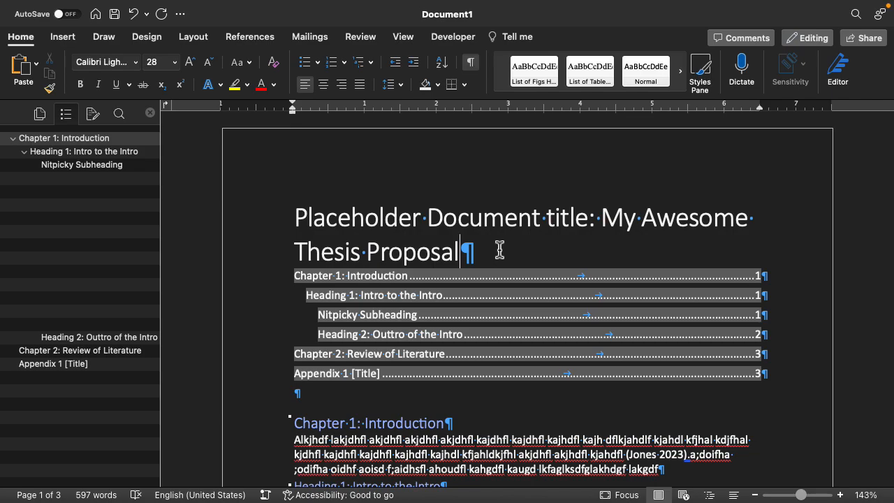
key("super+Return")
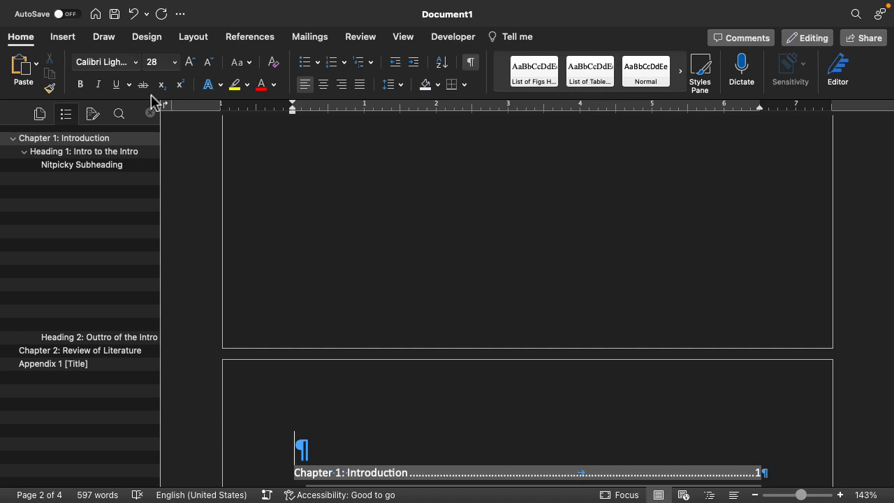
left_click(656, 76)
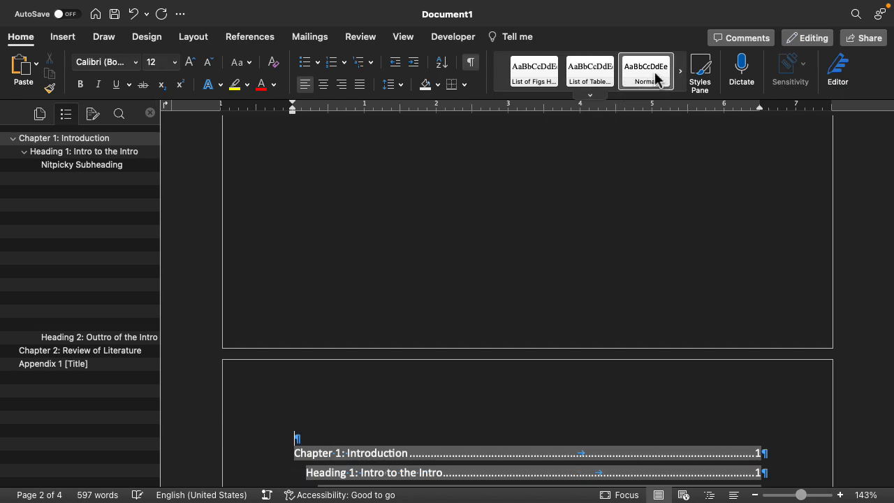
type("Table o")
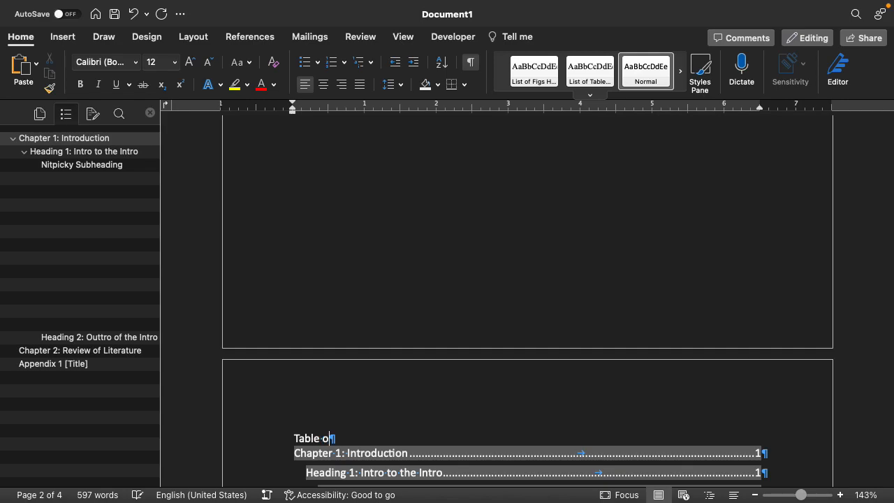
type("f Content")
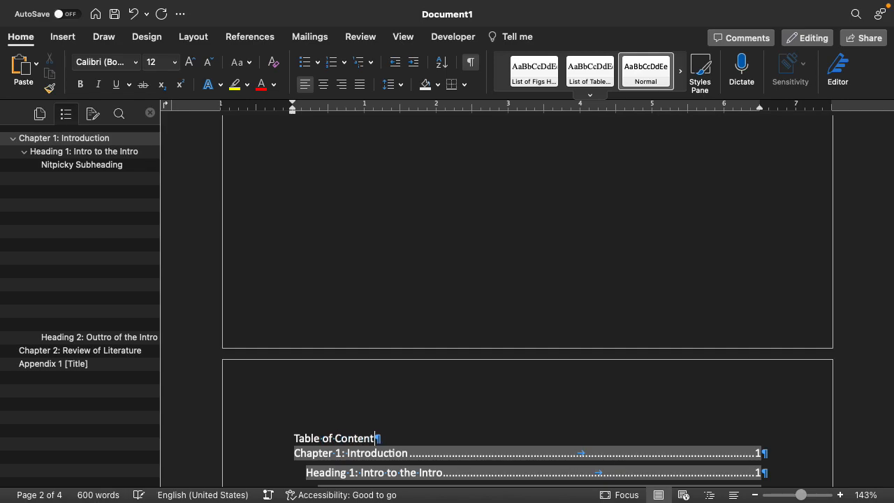
type("s")
left_click(278, 444)
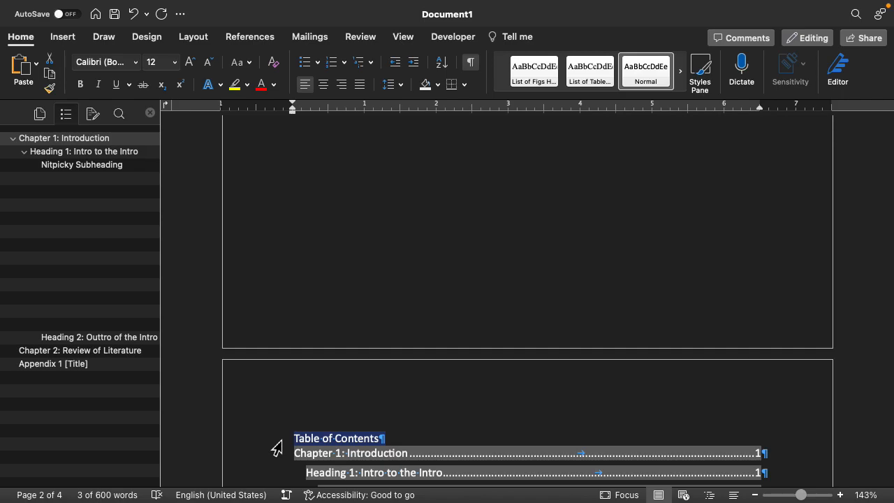
Show and hide the formatting marks several times to examine the page break below the document title
scroll(408, 203, "up", 5)
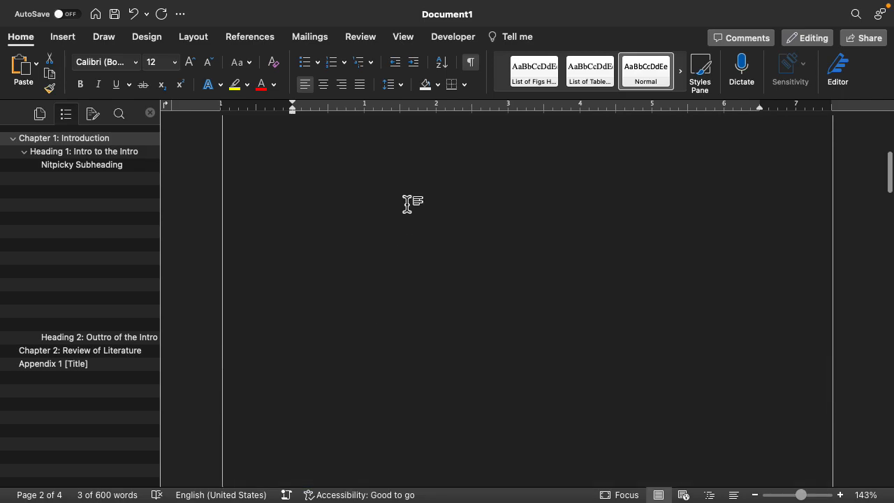
scroll(408, 203, "up", 3)
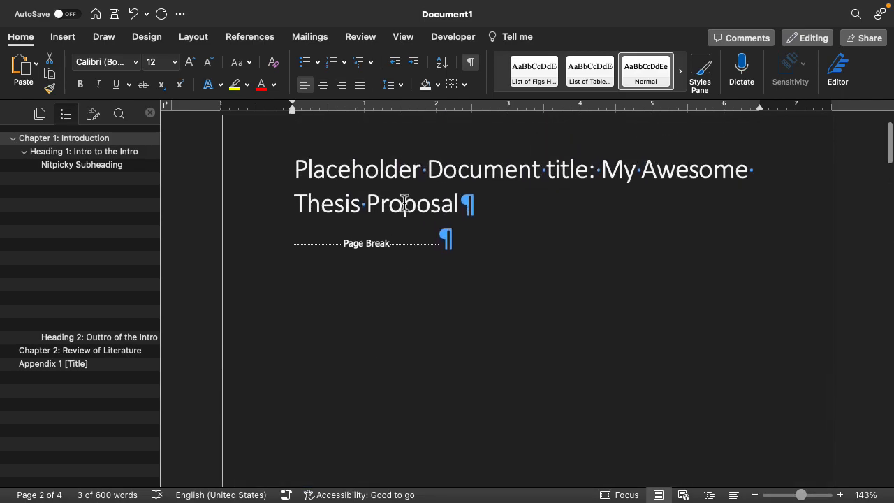
left_click(473, 65)
left_click(473, 65)
left_click(473, 65)
left_click(474, 66)
left_click(473, 66)
left_click(474, 66)
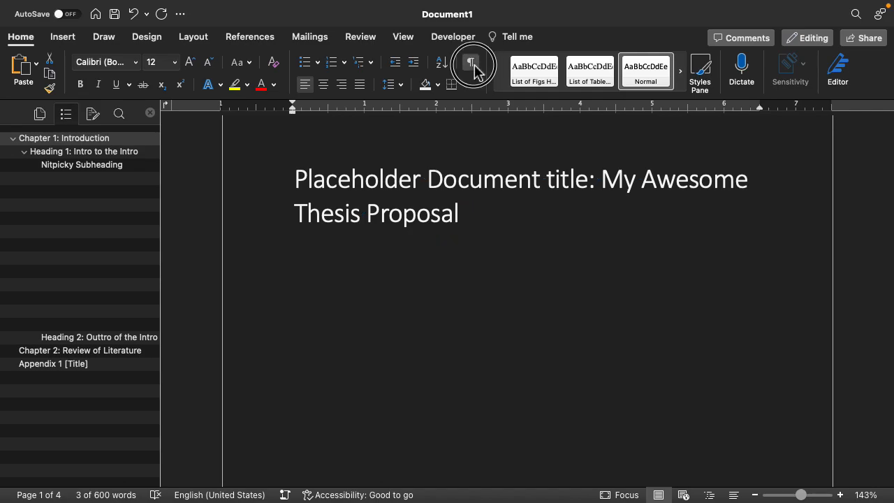
Display the formatting marks and look over the page, column and section break types that can be inserted
left_click(473, 66)
left_click(474, 66)
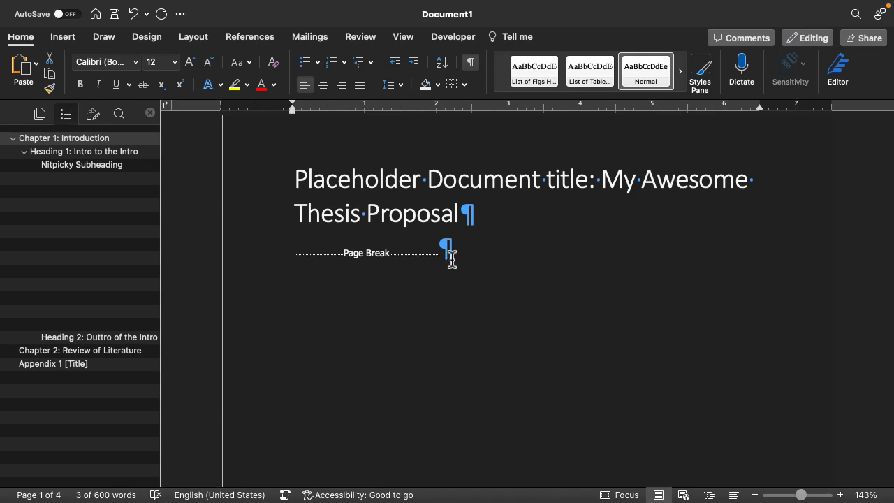
mouse_move(114, 7)
left_click(180, 9)
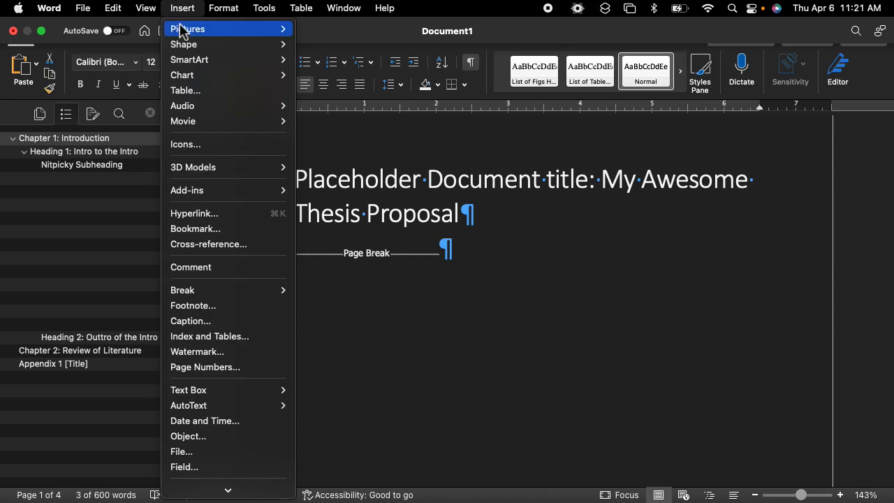
mouse_move(189, 295)
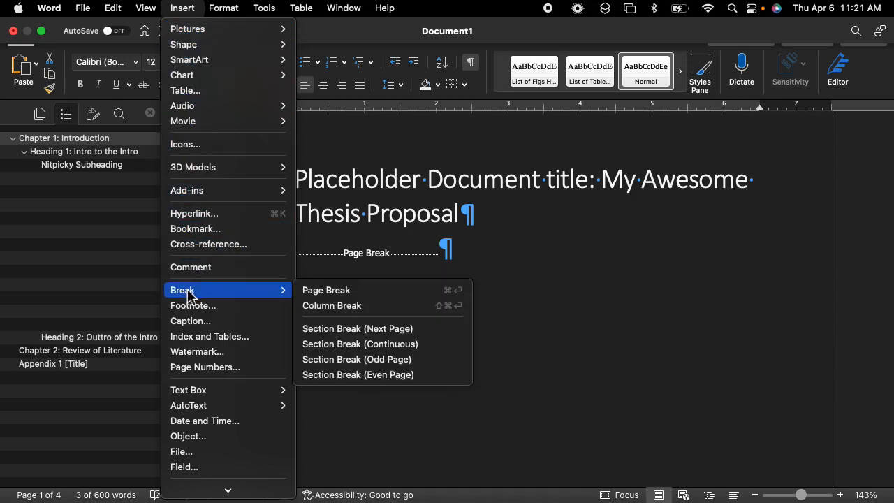
left_click(322, 295)
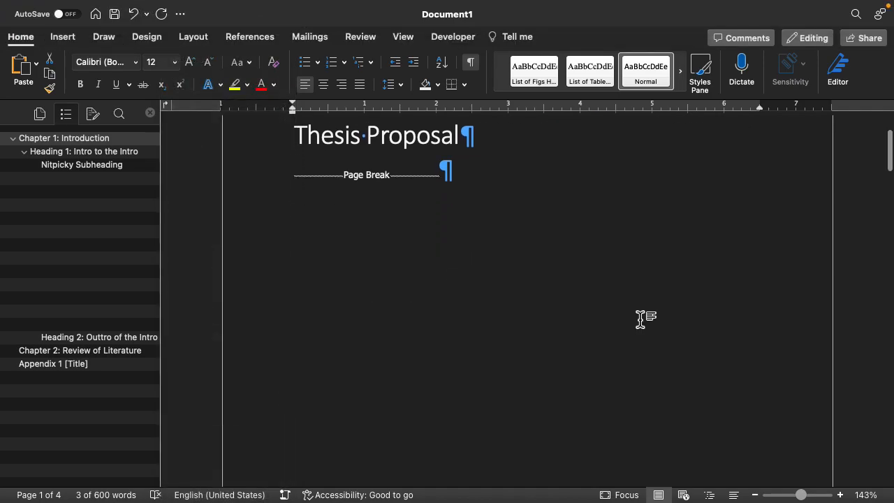
Insert a page break on the empty line below the table of contents, ahead of "Chapter 1: Introduction"
scroll(641, 318, "down", 10)
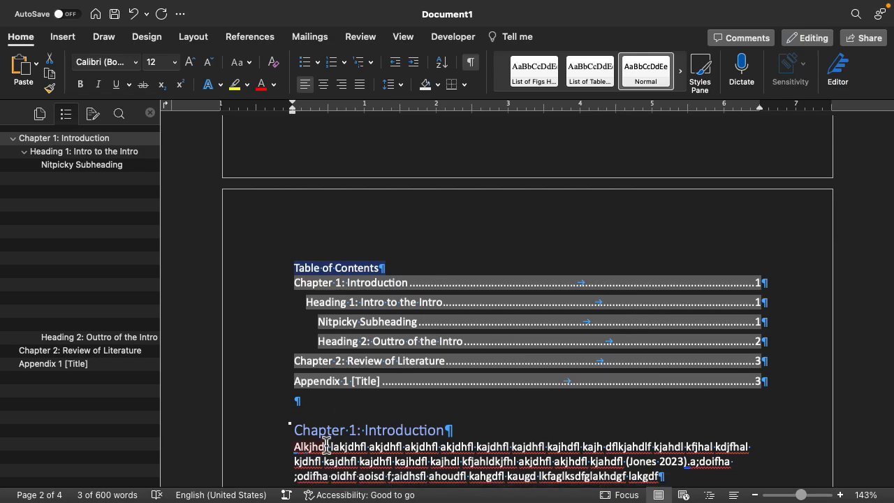
left_click(340, 406)
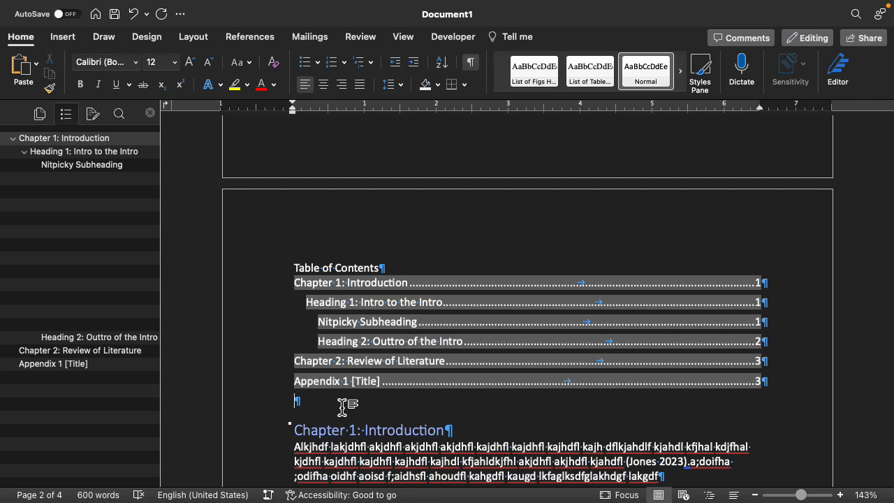
key("super+Return")
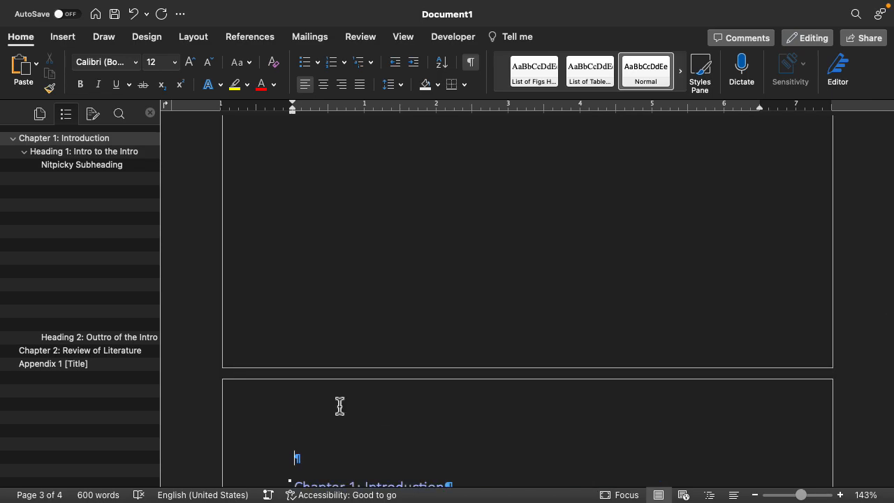
Add fourteen empty lines between the table of contents and the page break beneath it
scroll(339, 406, "up", 10)
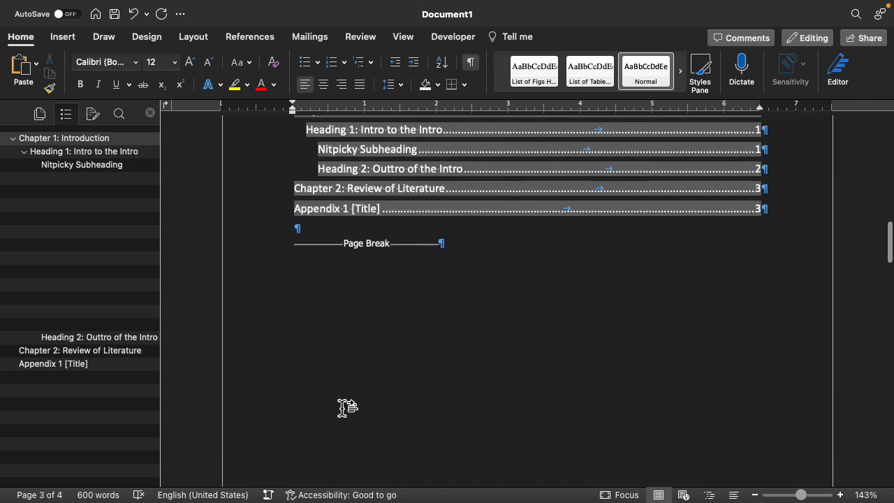
left_click(380, 233)
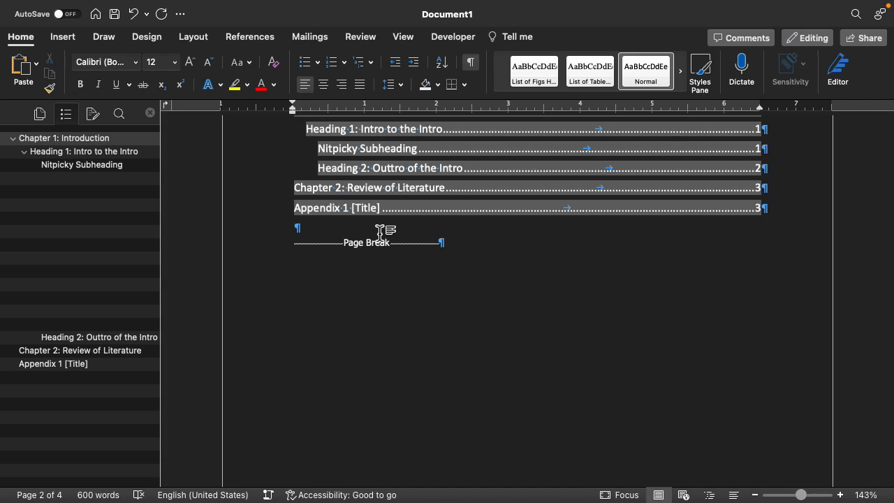
key("Return")
key("Return")
key("Return")
key("Return")
key("Return")
key("Return")
key("Return")
key("Return")
key("Return")
key("Return")
key("Return")
key("Return")
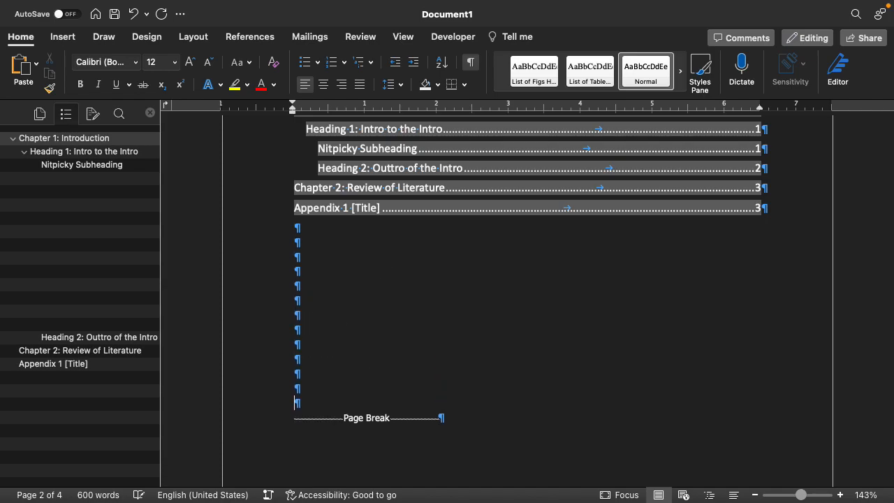
key("Return")
key("Return")
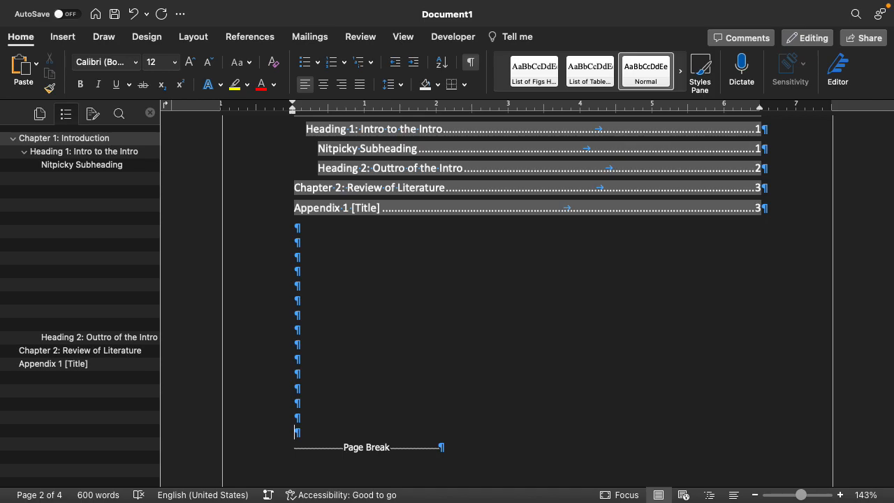
scroll(445, 262, "up", 4)
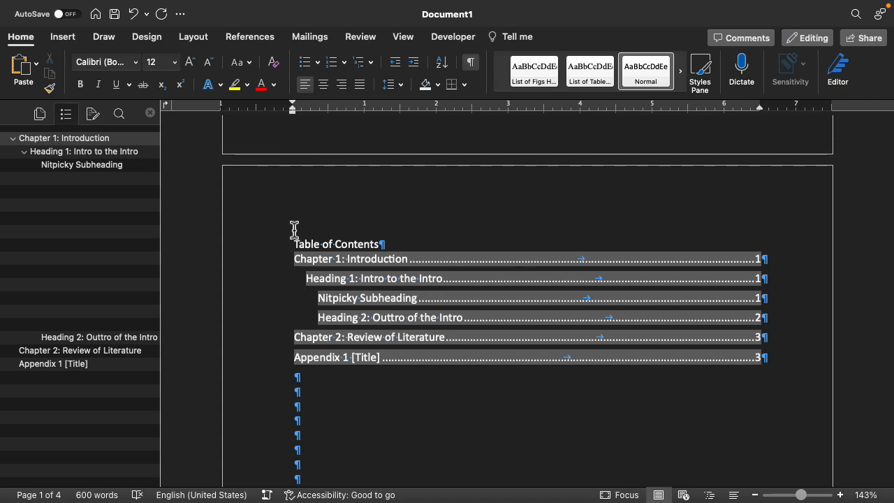
Delete the extra empty lines between the table of contents and the page break
scroll(310, 408, "down", 5)
left_click(271, 187)
left_click_drag(275, 180, 256, 370)
left_click(260, 357)
left_click(288, 198)
left_click_drag(283, 206, 280, 385)
key("BackSpace")
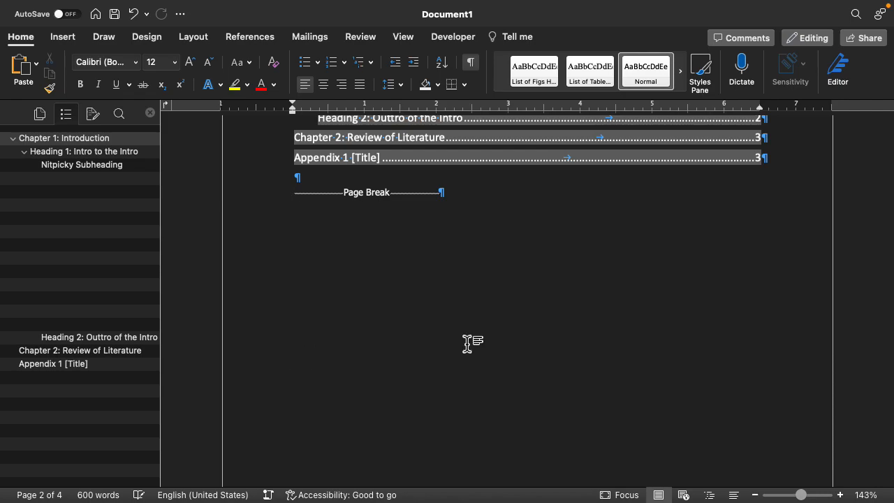
Add the line "List of Figures" on the empty paragraph above "Chapter 1: Introduction" and start a new line beneath it
scroll(582, 305, "down", 10)
left_click(535, 349)
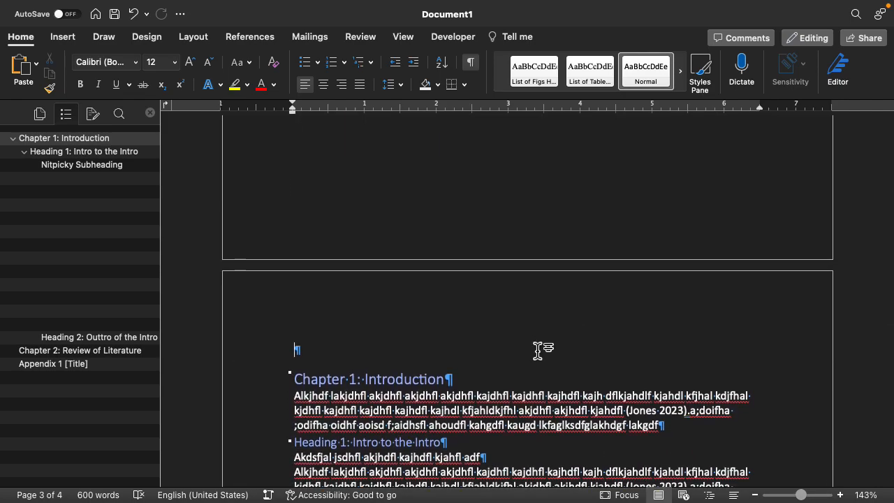
type("List of")
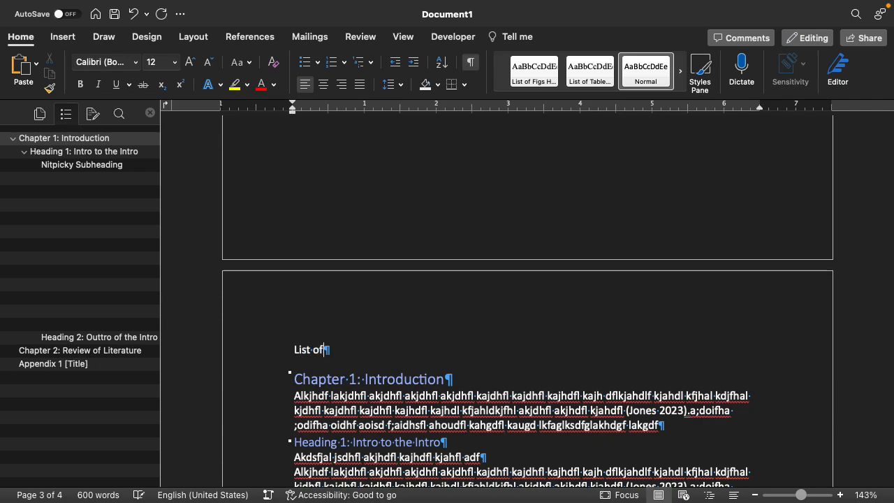
type(" Figures")
key("Return")
Insert a table of figures under "List of Figures" using the Figure caption label and the From template format
mouse_move(151, 6)
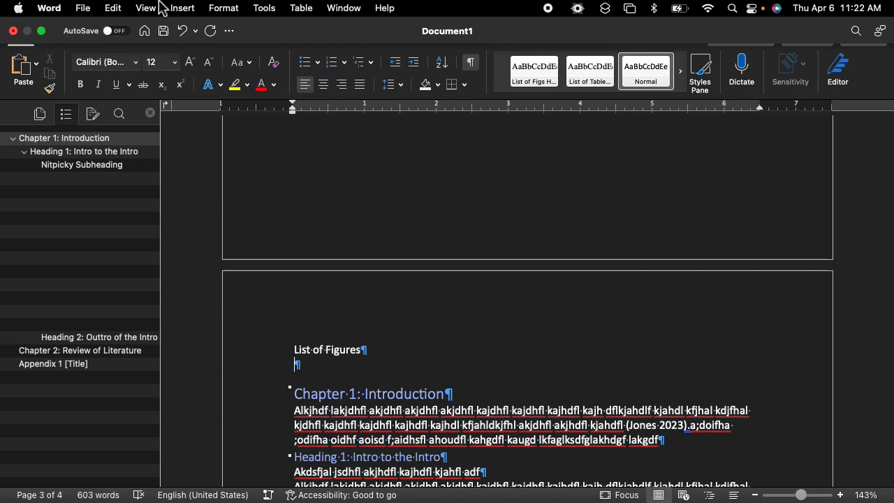
left_click(180, 8)
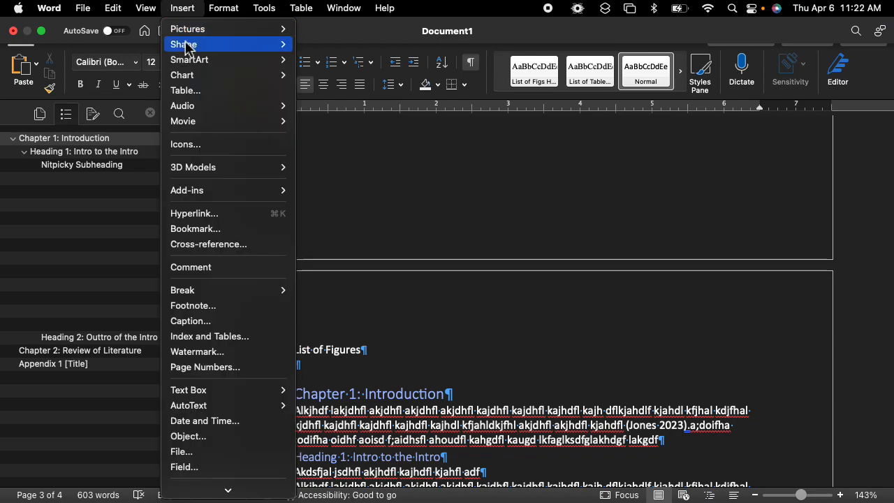
left_click(227, 340)
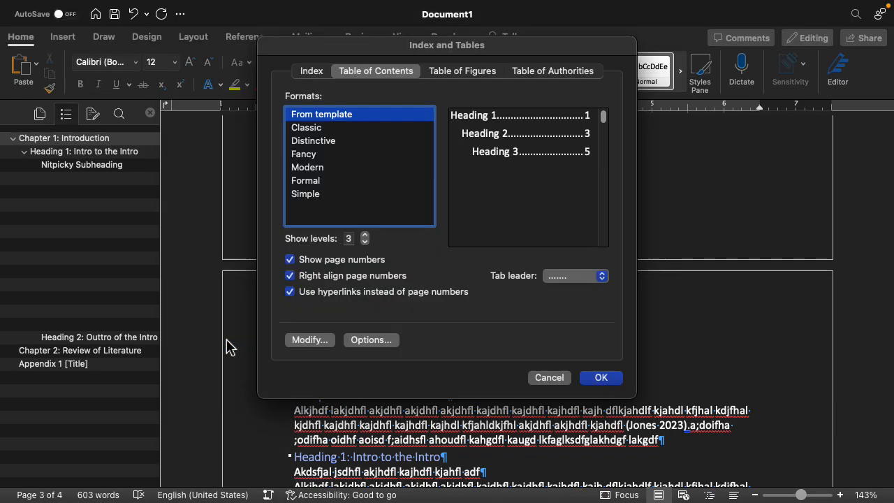
left_click(452, 78)
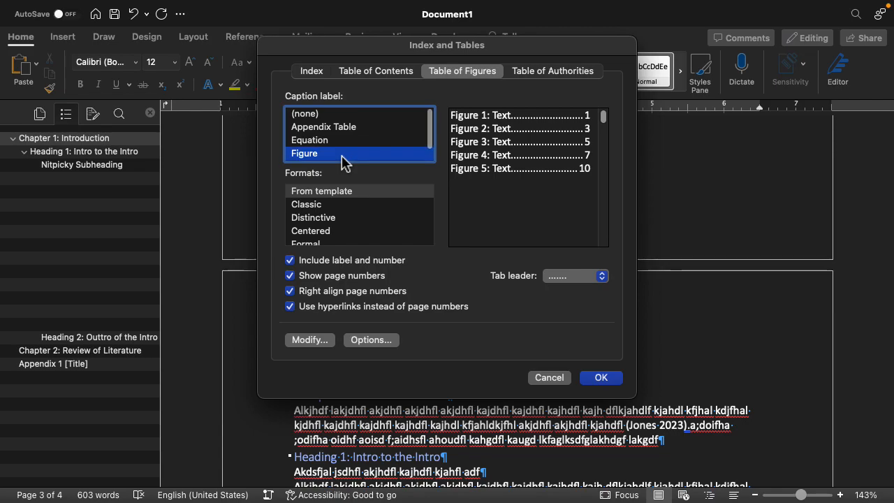
scroll(343, 162, "down", 2)
scroll(344, 162, "up", 2)
scroll(344, 161, "down", 1)
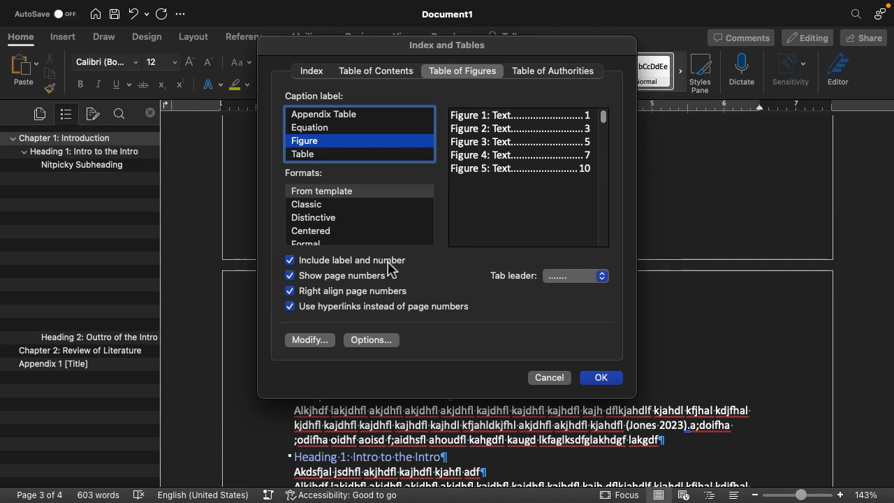
left_click(600, 378)
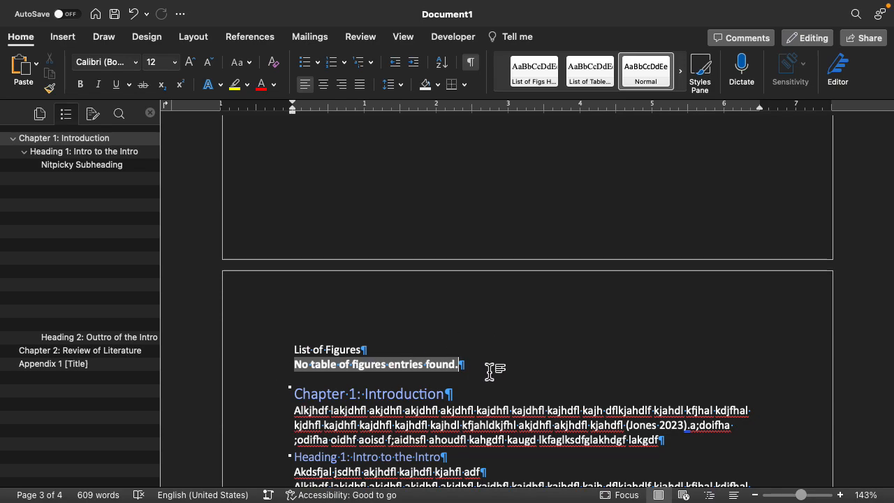
Insert a page break two lines below the list of figures and add the line "List of Tables" on the new page
key("Return")
key("Return")
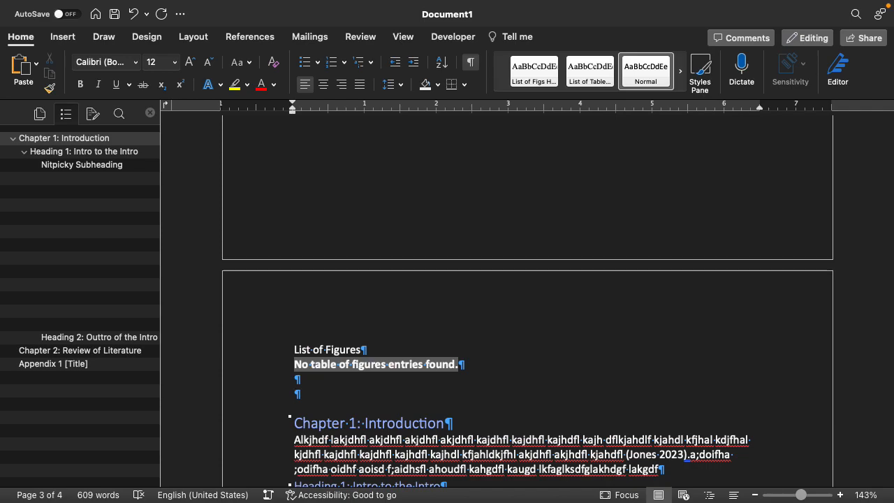
key("super+Return")
type("List of Tables")
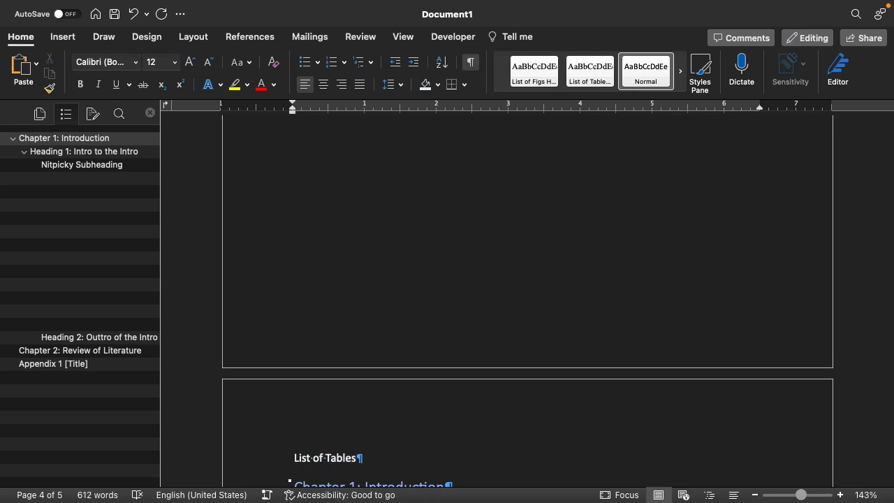
key("Return")
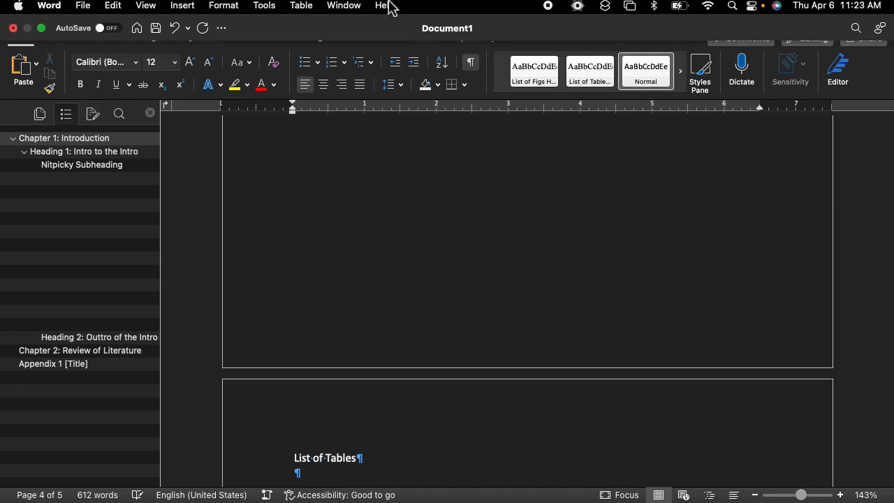
Insert a table of figures under "List of Tables" using the Table caption label
left_click(193, 10)
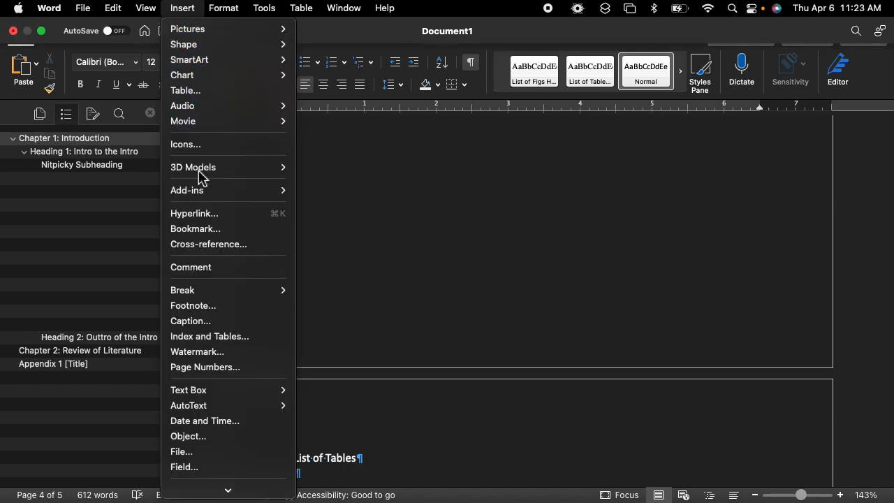
left_click(240, 340)
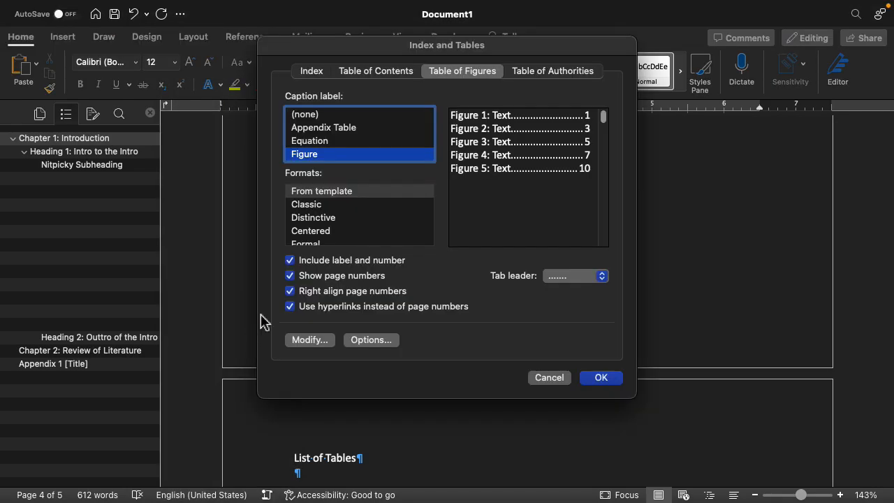
left_click(455, 75)
scroll(397, 140, "down", 1)
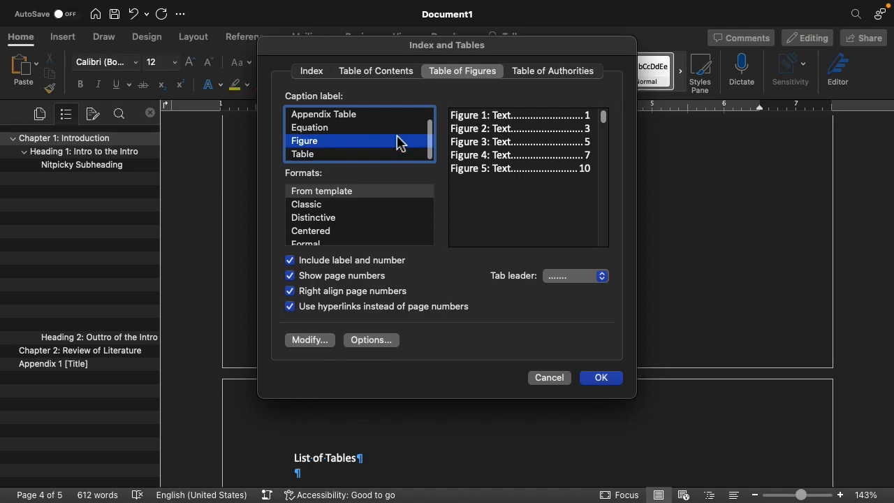
left_click(321, 155)
left_click(321, 155)
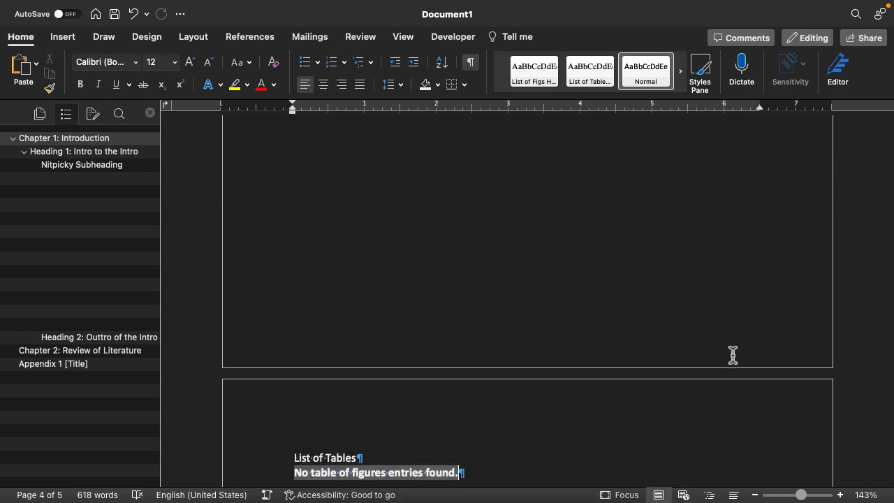
Add a line break after the list of tables and insert a page break directly before "Chapter 1: Introduction"
scroll(733, 355, "down", 5)
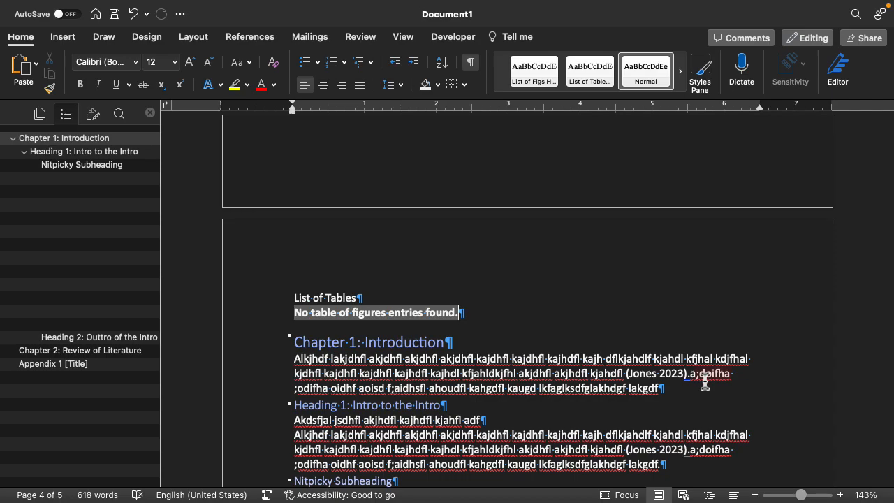
key("shift+Return")
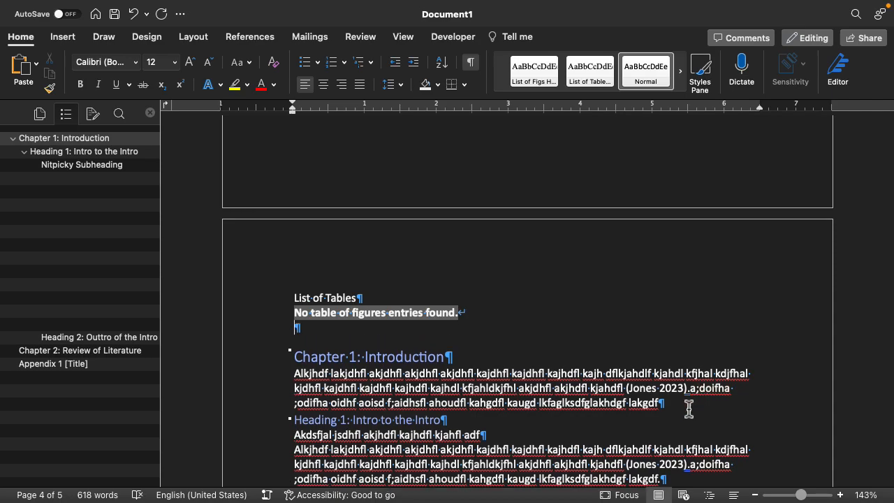
left_click(294, 358)
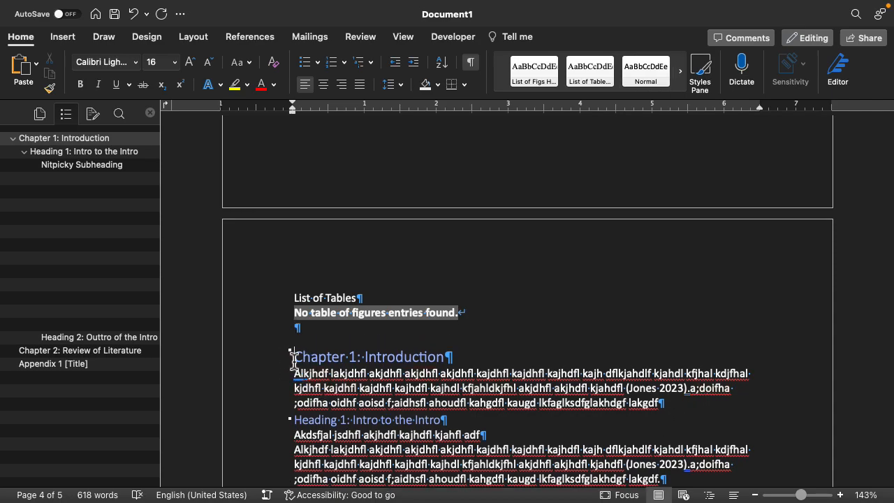
key("super+Return")
scroll(294, 361, "down", 3)
scroll(296, 361, "up", 5)
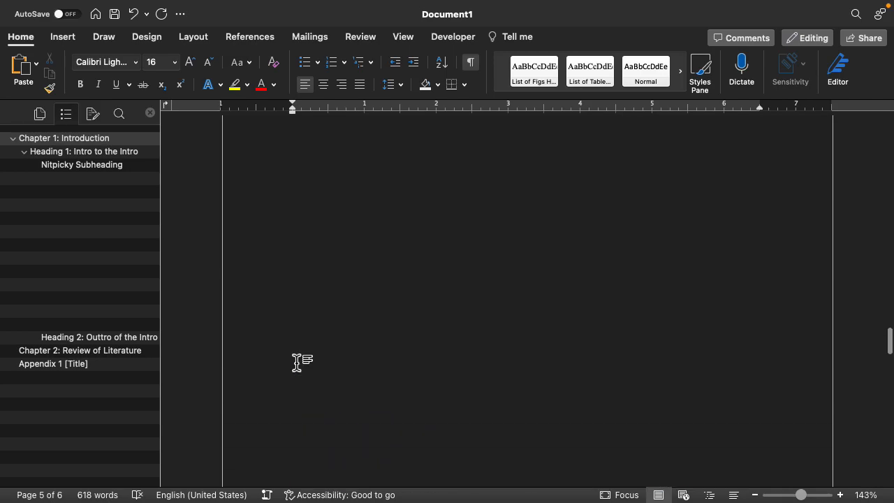
Review the separate "List of Tables" page and highlight the body text from "Chapter 1: Introduction" onward
scroll(296, 361, "up", 5)
left_click(277, 241)
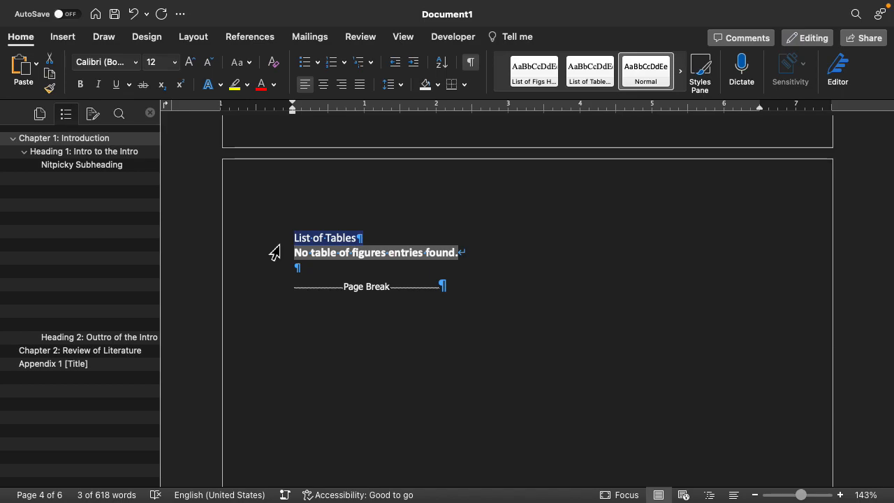
scroll(274, 253, "down", 10)
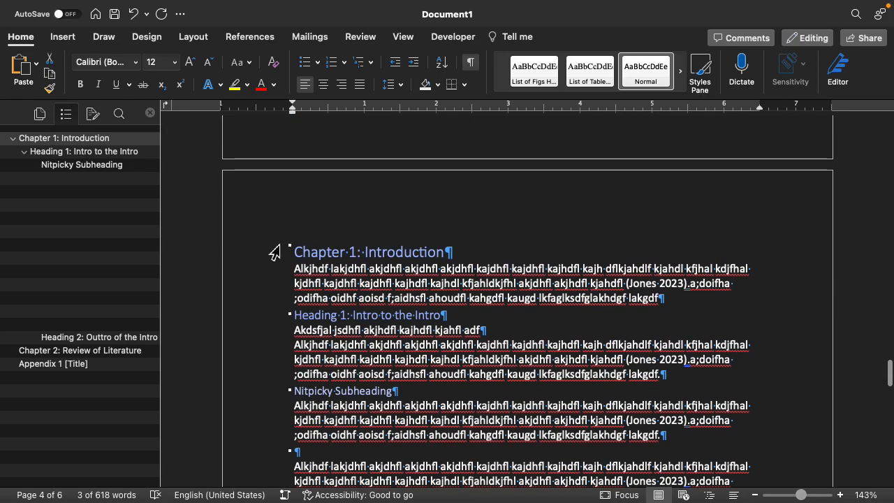
left_click_drag(275, 253, 289, 489)
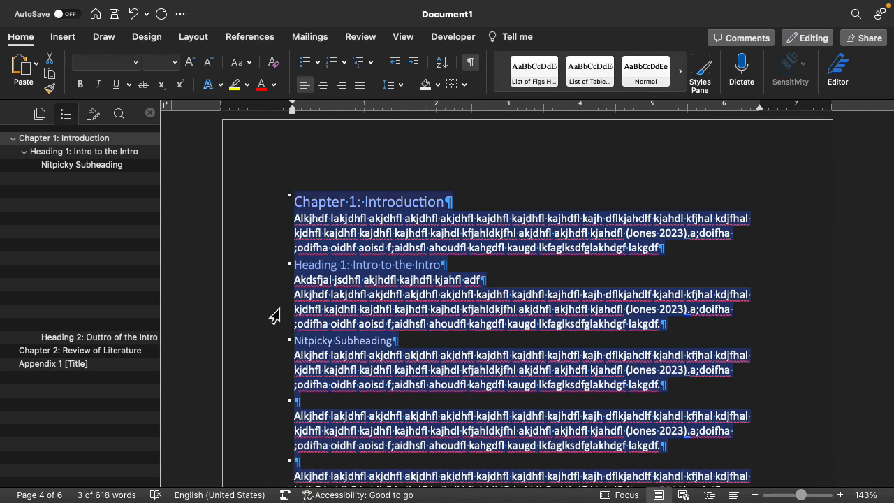
Check the page break between the "List of Tables" page and "Chapter 1: Introduction"
scroll(275, 316, "up", 10)
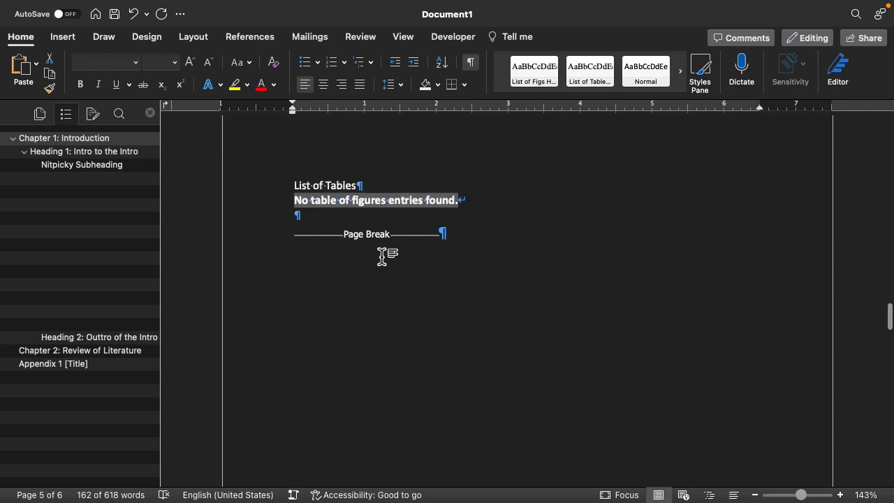
left_click(341, 235)
scroll(336, 234, "down", 2)
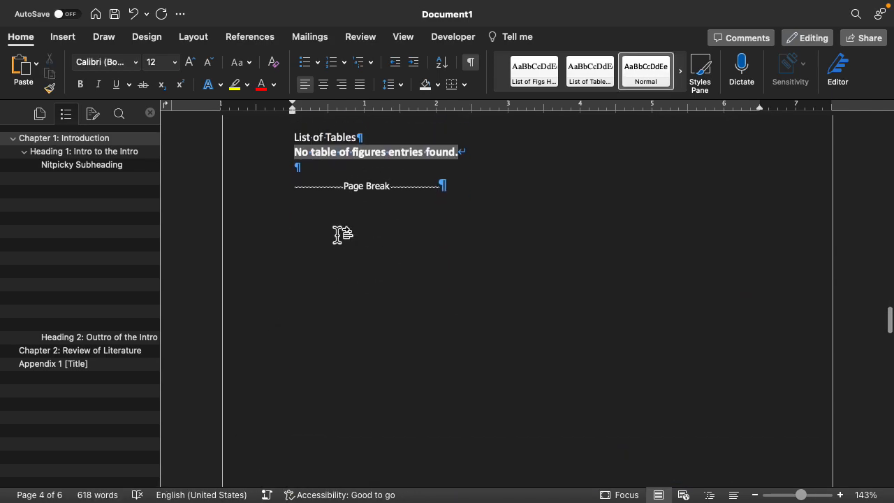
scroll(341, 235, "down", 15)
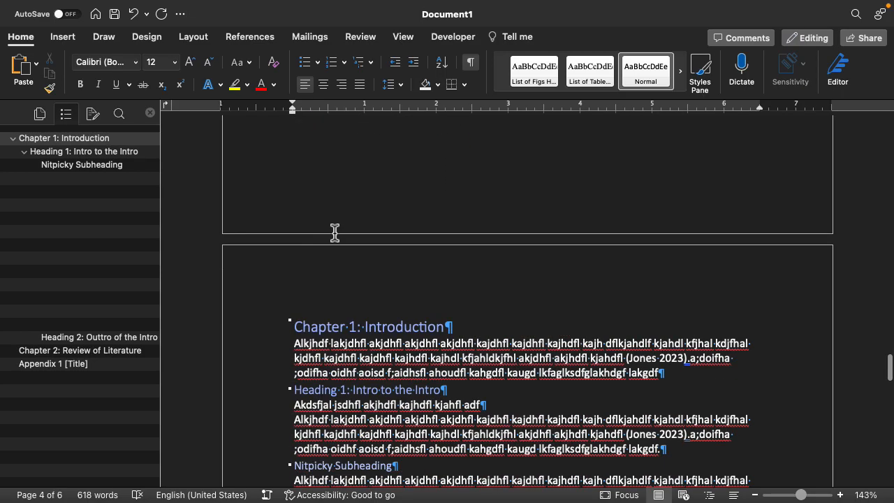
left_click(268, 153)
scroll(267, 157, "up", 15)
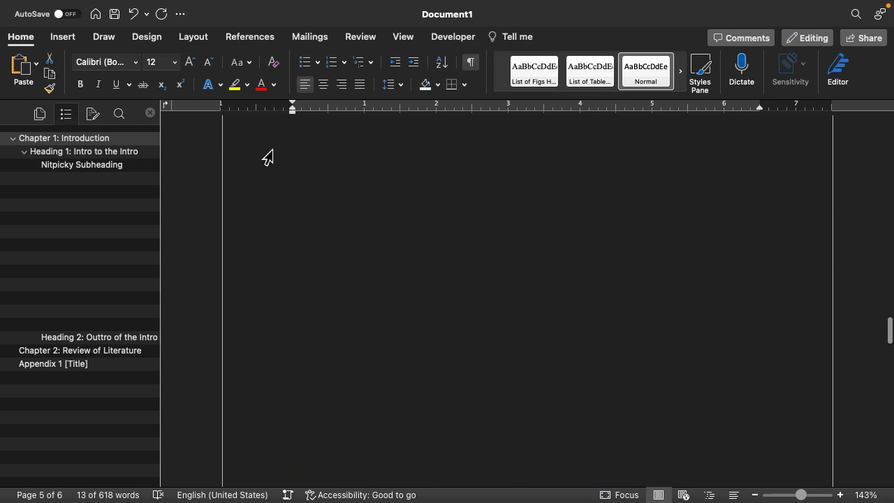
Apply the Normal style to the first group of empty heading-styled paragraphs under "Nitpicky Subheading"
left_click(40, 176)
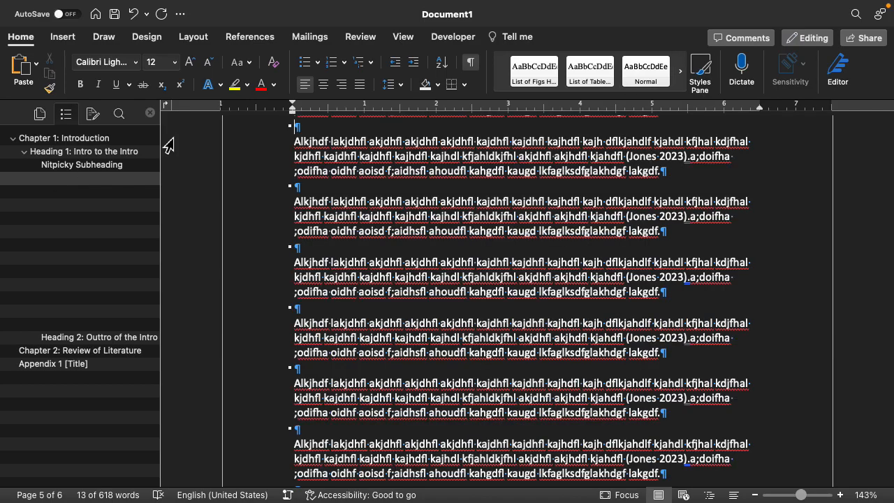
left_click(282, 187)
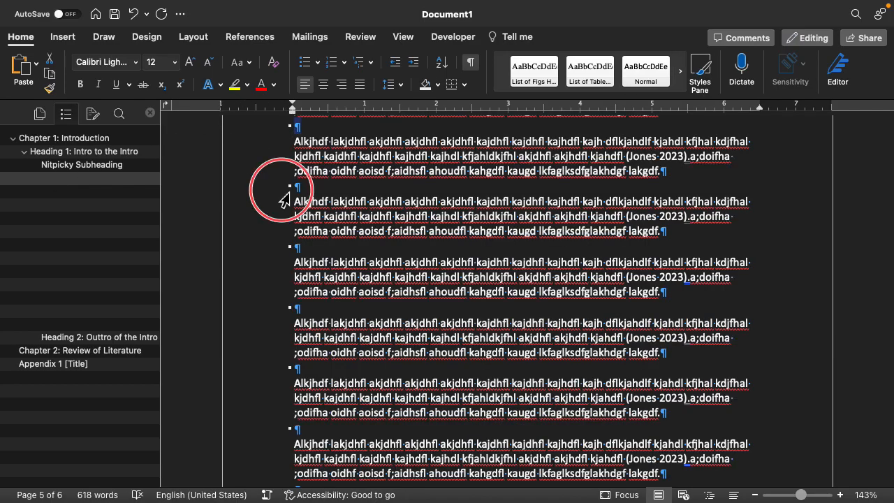
left_click(285, 311)
left_click(286, 370)
left_click(288, 430, "super")
left_click(646, 76)
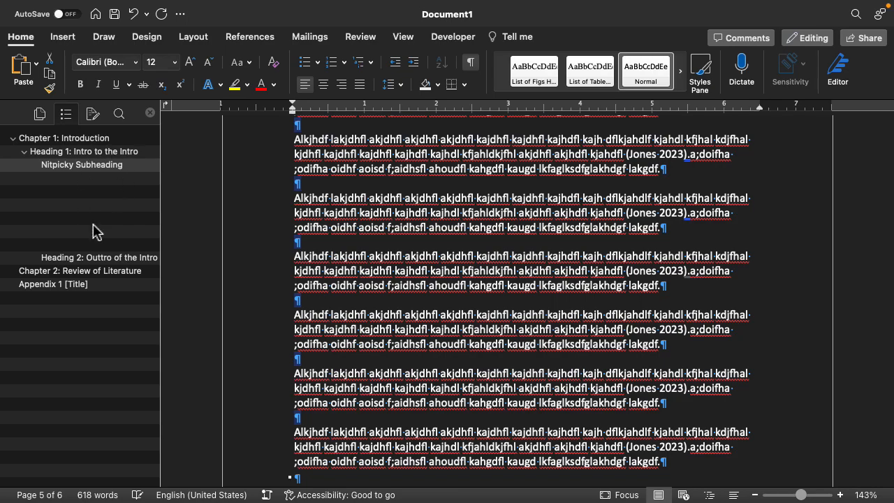
Apply the Normal style to the remaining empty heading-styled paragraphs before "Heading 2: Outtro of the Intro"
scroll(308, 347, "down", 1)
scroll(307, 345, "down", 5)
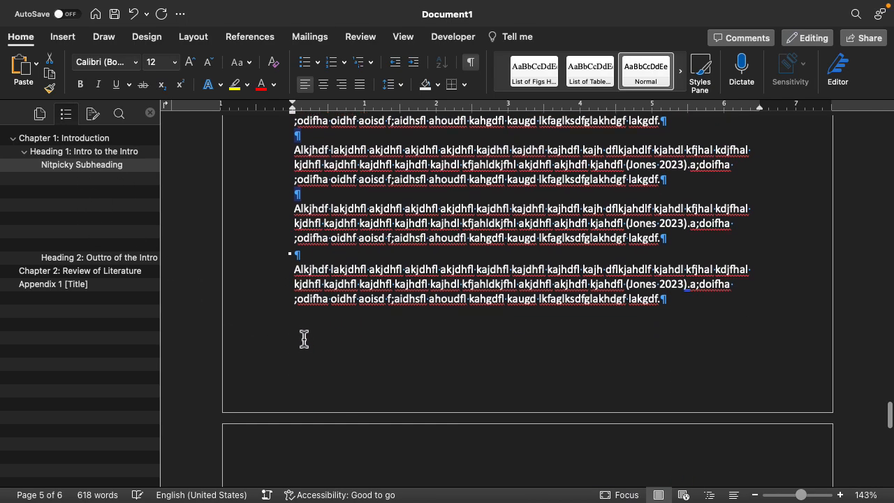
left_click(265, 260)
scroll(264, 263, "down", 5)
left_click(265, 305)
left_click(267, 364)
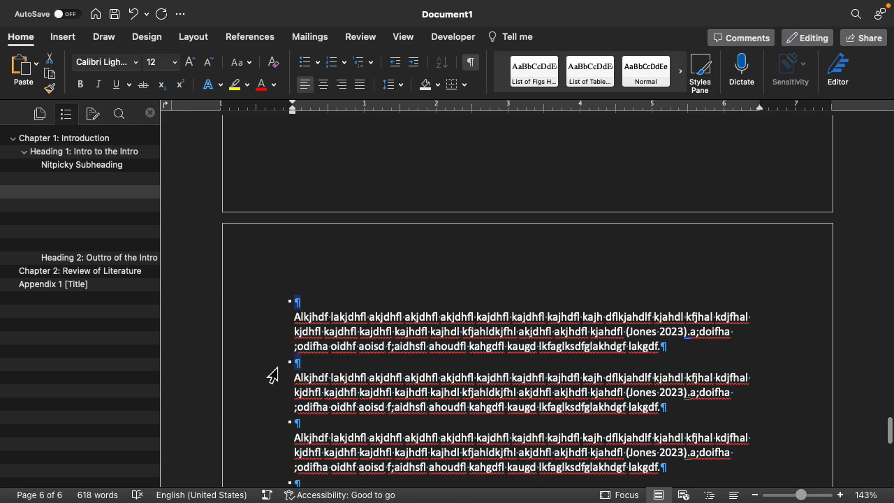
left_click(269, 424)
scroll(270, 429, "down", 3)
scroll(274, 436, "down", 2)
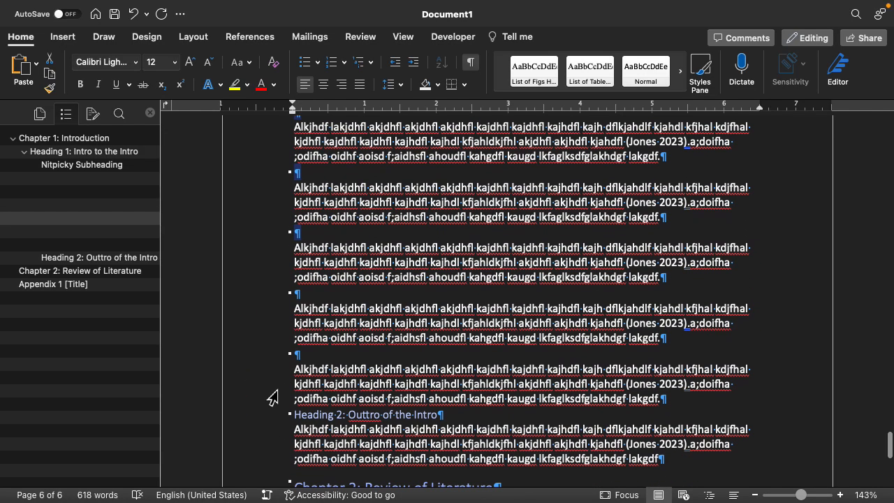
left_click(280, 298)
left_click(280, 369, "shift")
left_click(649, 72)
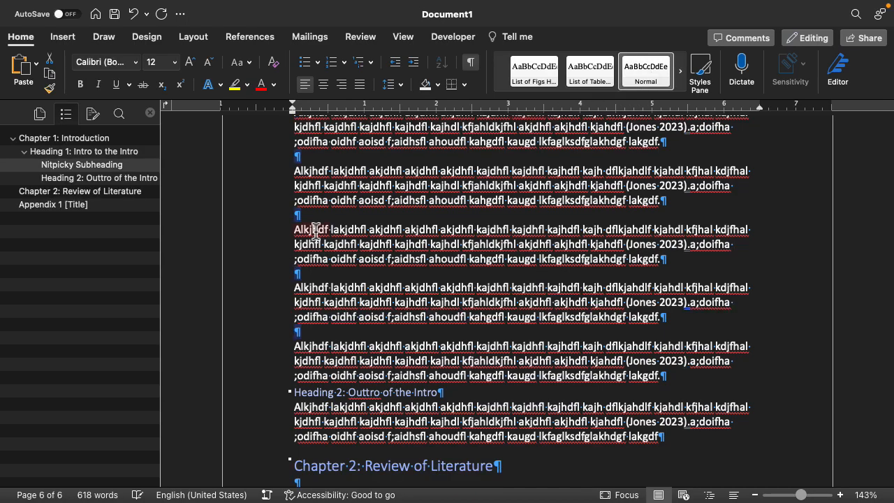
Review the "List of Figures" and "List of Tables" pages and the start of Chapter 1
scroll(315, 230, "up", 15)
scroll(316, 231, "up", 3)
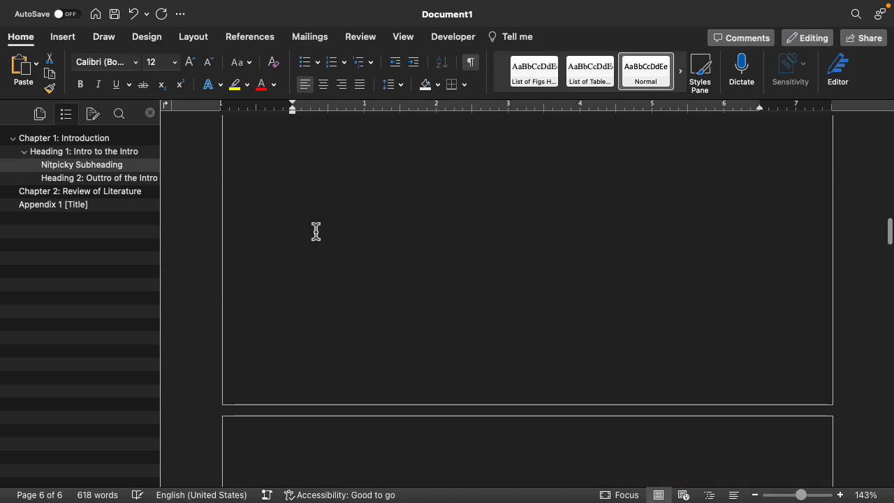
scroll(316, 230, "down", 2)
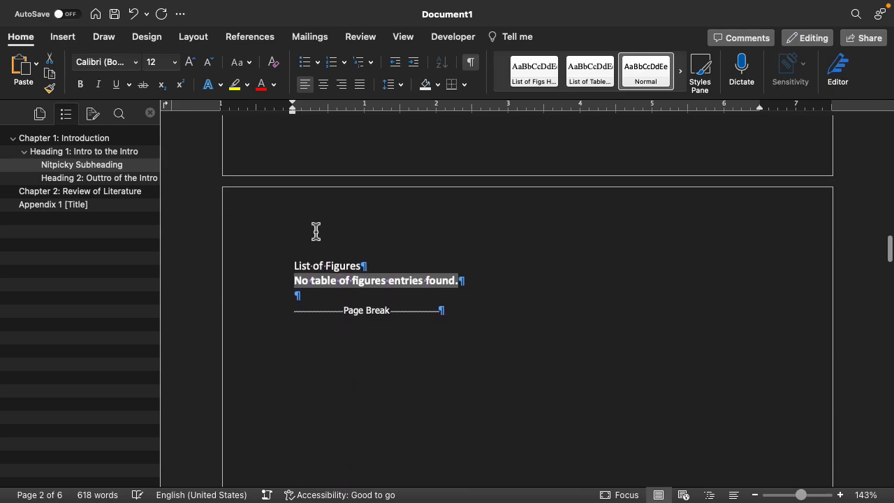
scroll(384, 319, "down", 2)
scroll(386, 319, "down", 1)
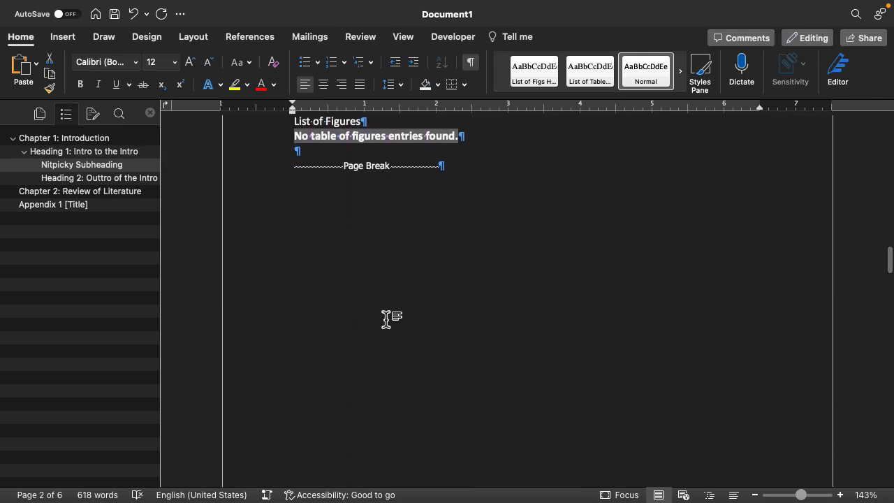
scroll(386, 320, "down", 2)
scroll(386, 319, "down", 4)
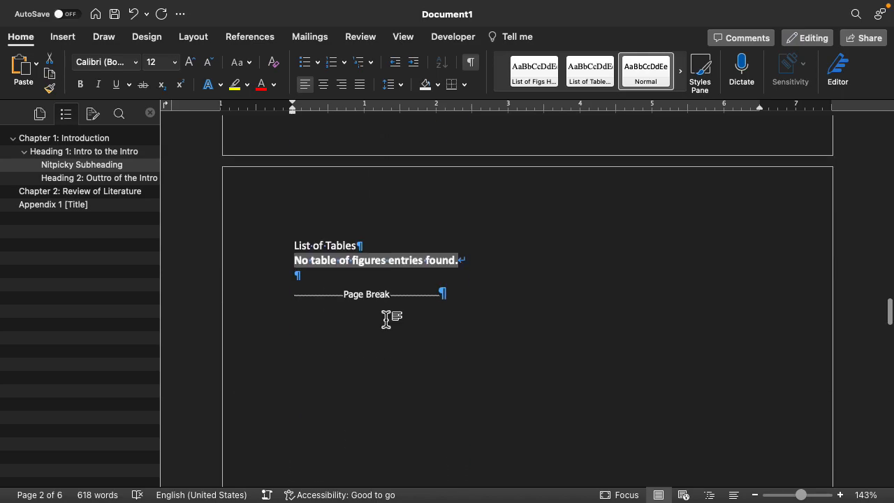
scroll(387, 319, "down", 10)
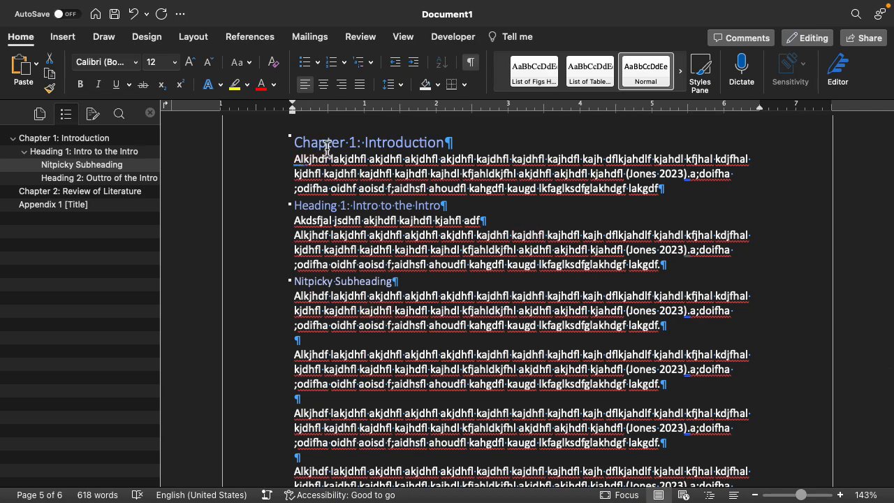
Add two empty paragraphs after the body text of "Heading 1: Intro to the Intro", before "Nitpicky Subheading"
left_click(272, 227)
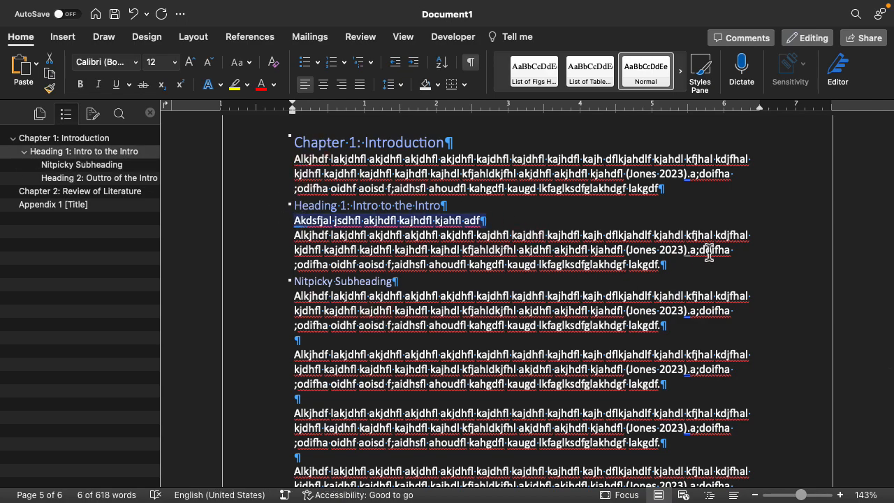
left_click(721, 271)
key("Return")
key("Return")
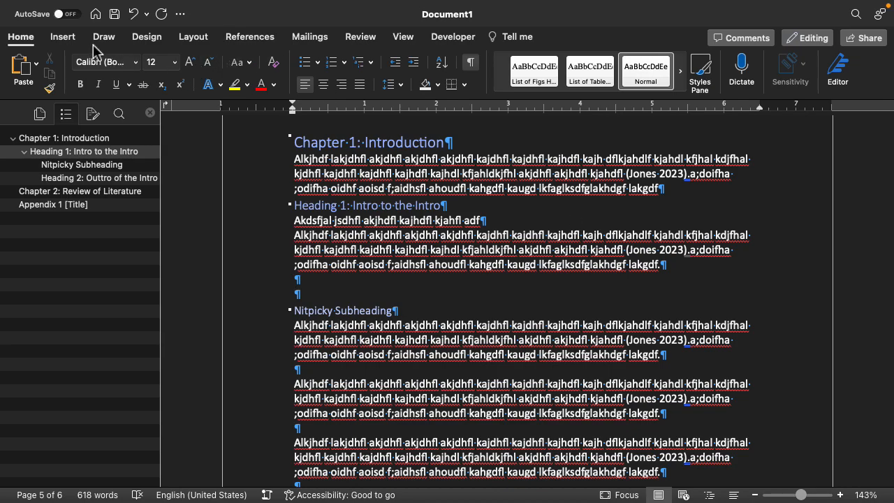
Insert the stock image of a brown horned cow in the second empty paragraph and close the image library
left_click(64, 38)
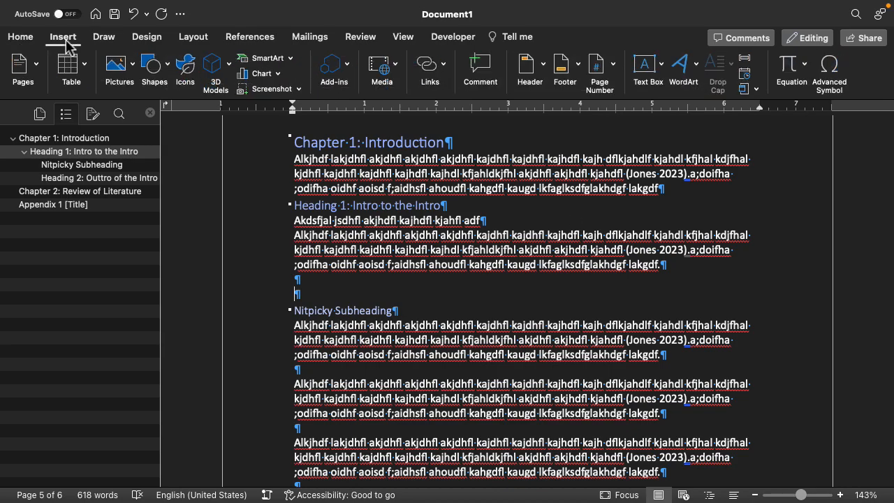
left_click(132, 67)
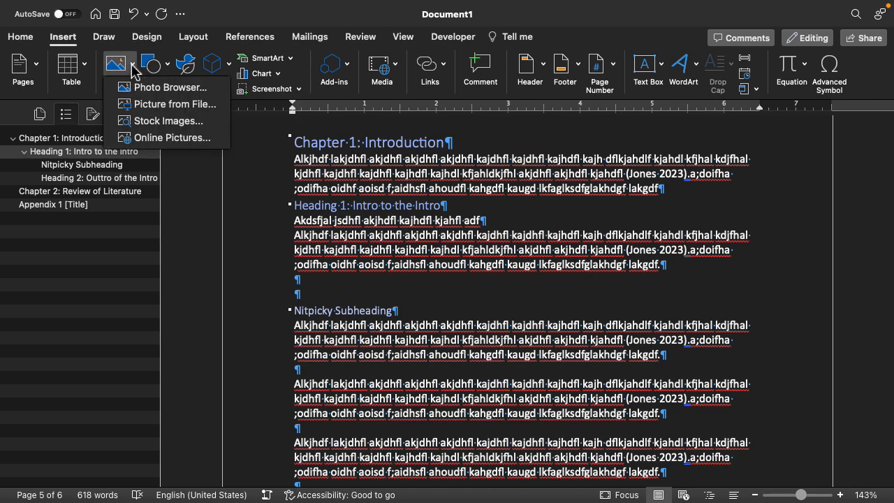
left_click(148, 122)
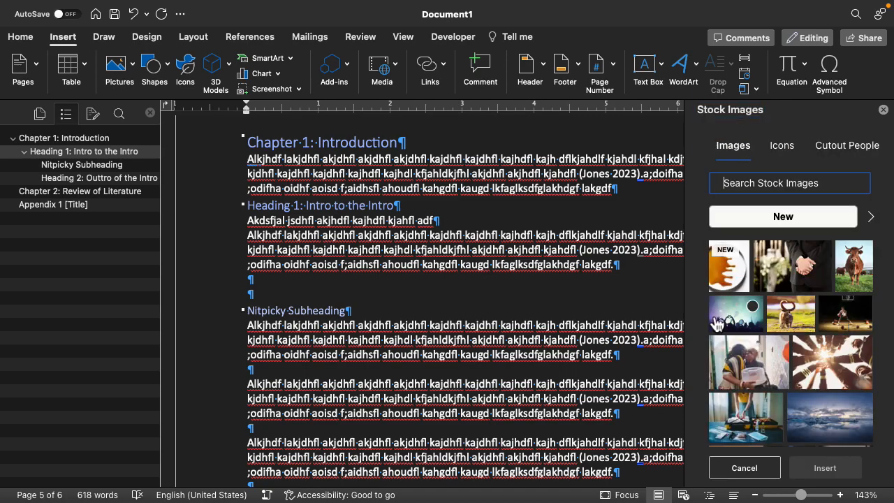
left_click(849, 269)
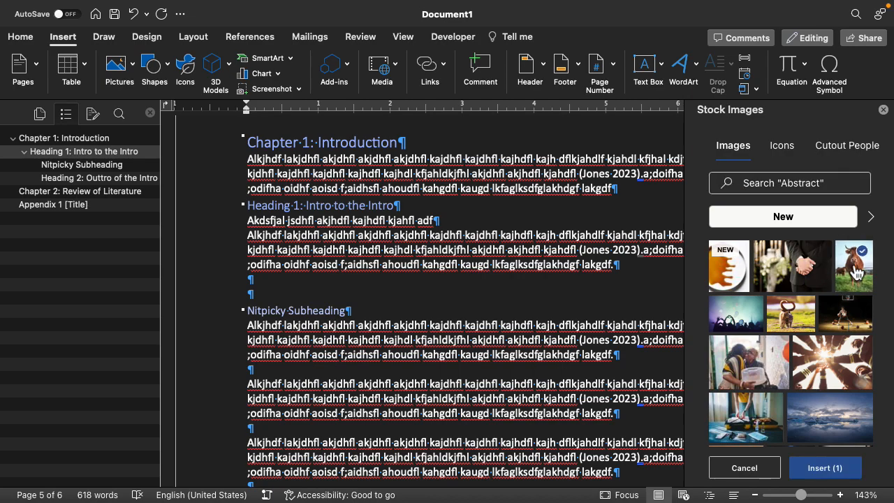
left_click(831, 474)
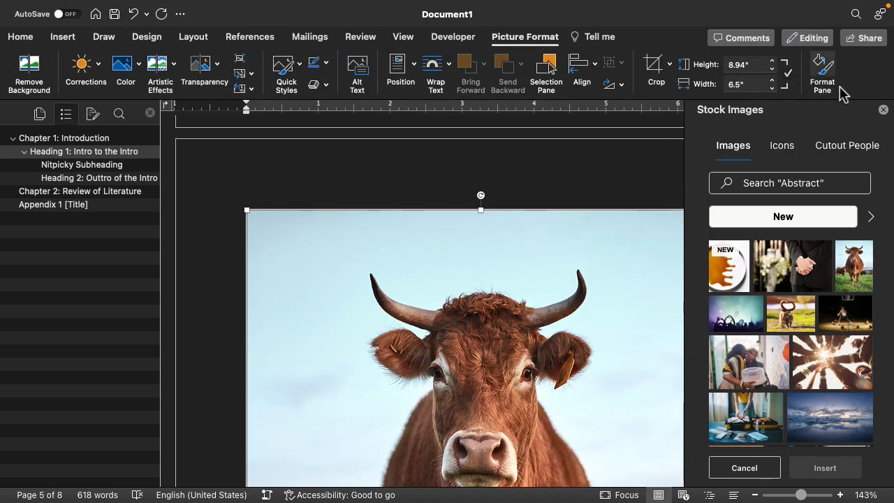
left_click(883, 110)
Shrink the cow picture proportionally to about 7.79" high by 5.66" wide
scroll(553, 376, "down", 3)
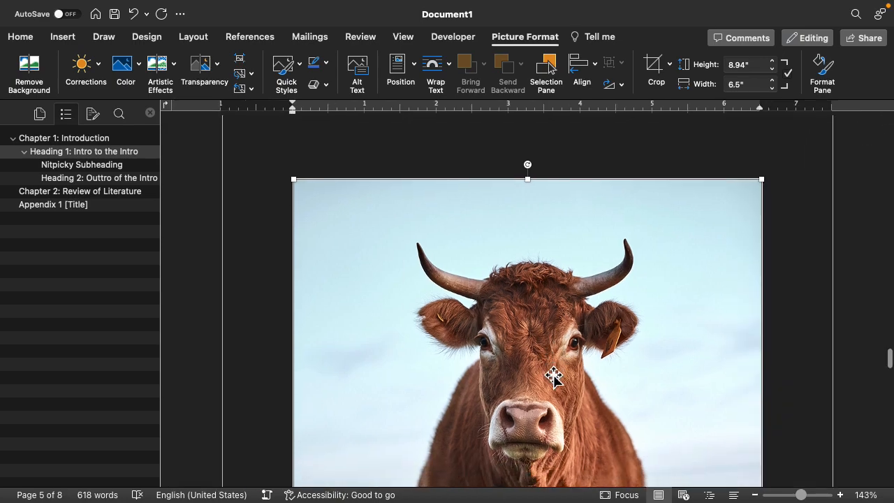
scroll(554, 376, "down", 10)
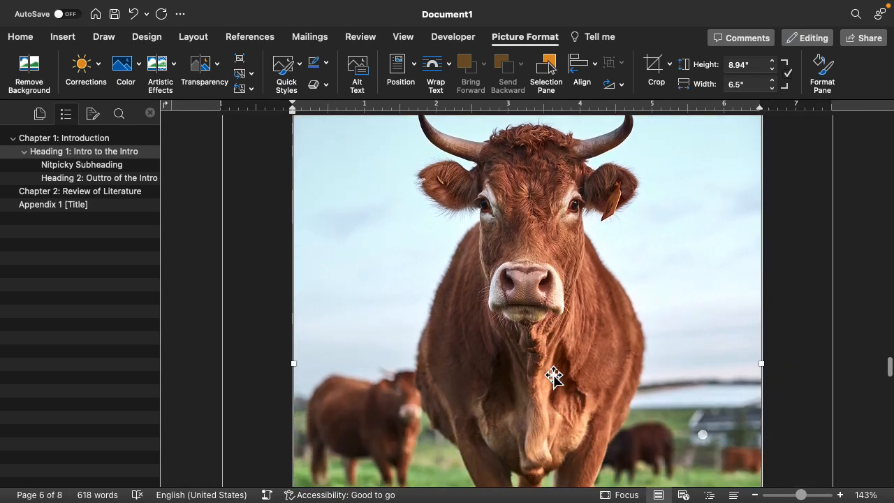
scroll(553, 375, "down", 5)
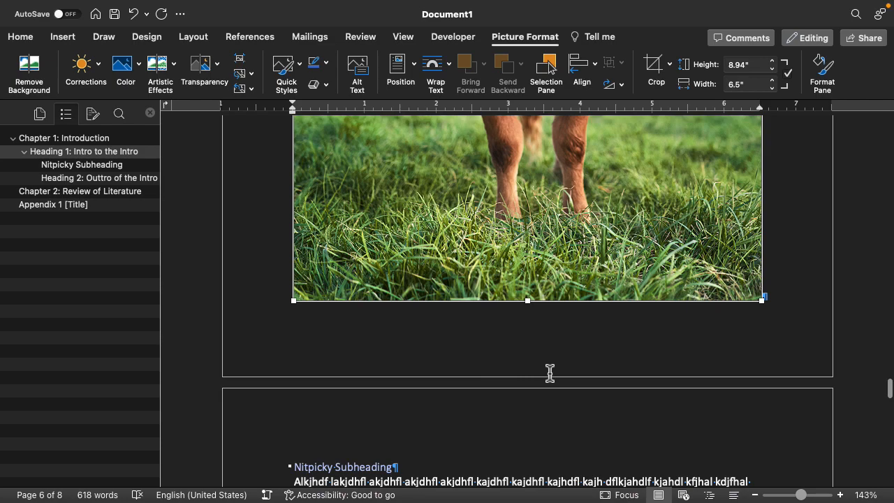
scroll(549, 373, "up", 2)
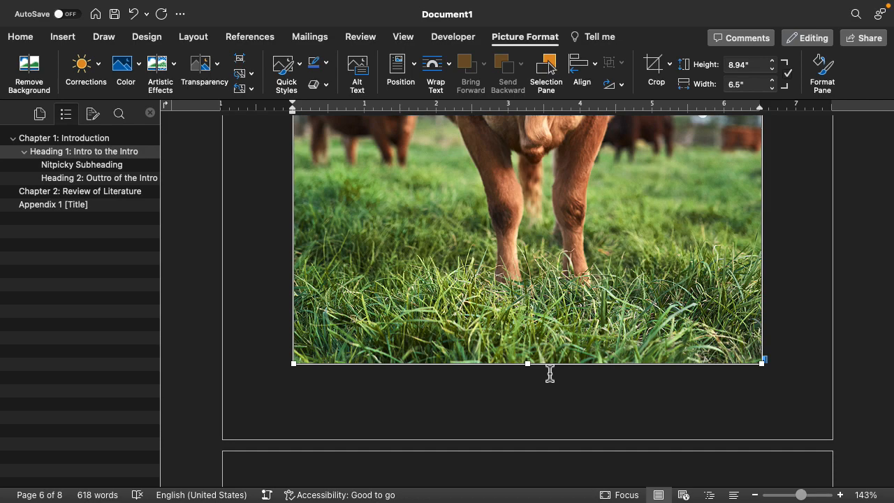
left_click(765, 369)
left_click_drag(764, 368, 681, 287)
scroll(681, 183, "up", 5)
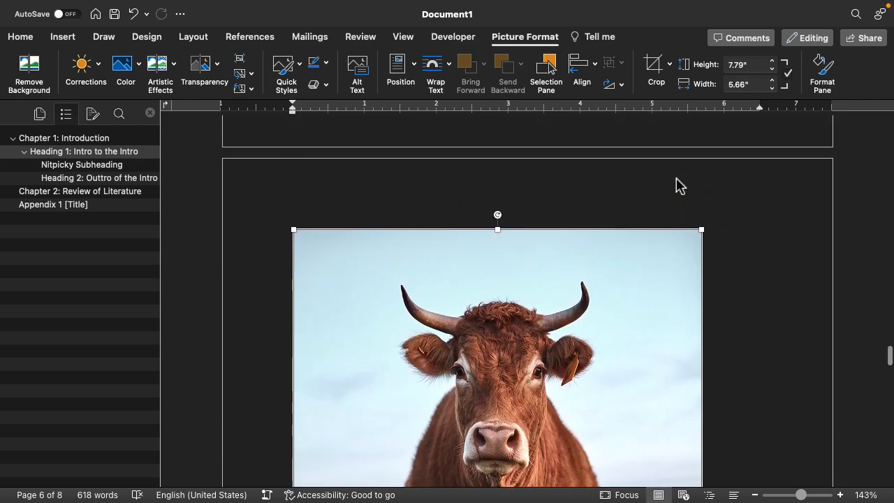
Add another empty paragraph after the body text of "Heading 1: Intro to the Intro", directly before the cow picture
scroll(679, 182, "up", 5)
scroll(680, 182, "down", 5)
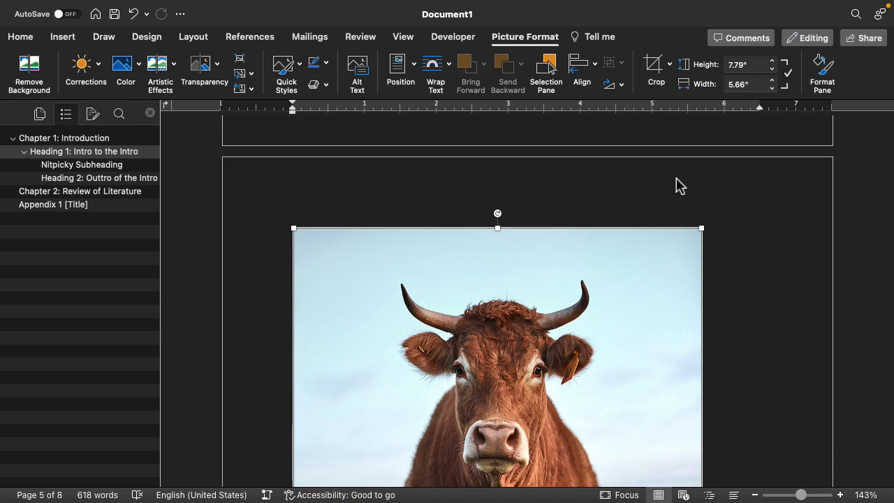
scroll(679, 180, "up", 5)
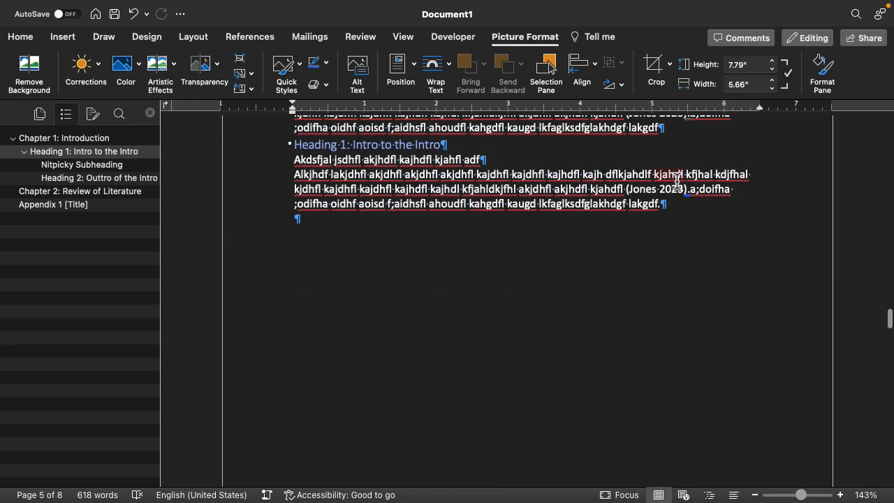
scroll(583, 284, "down", 5)
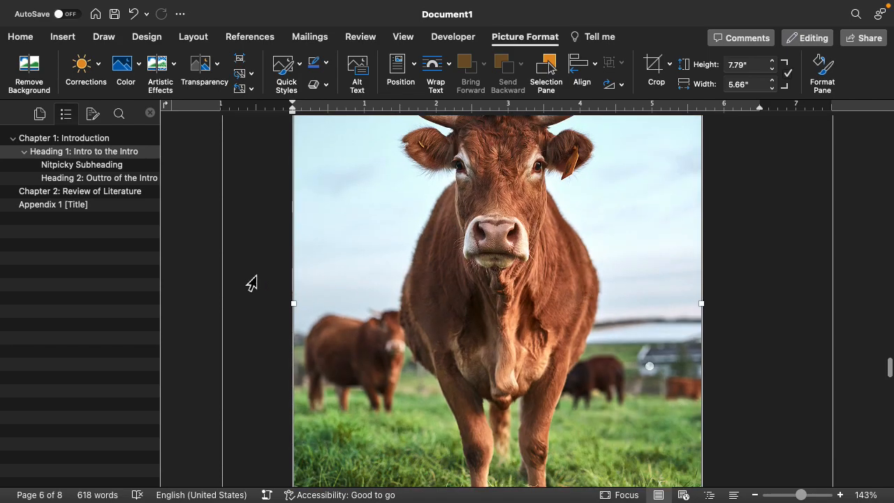
scroll(276, 270, "up", 5)
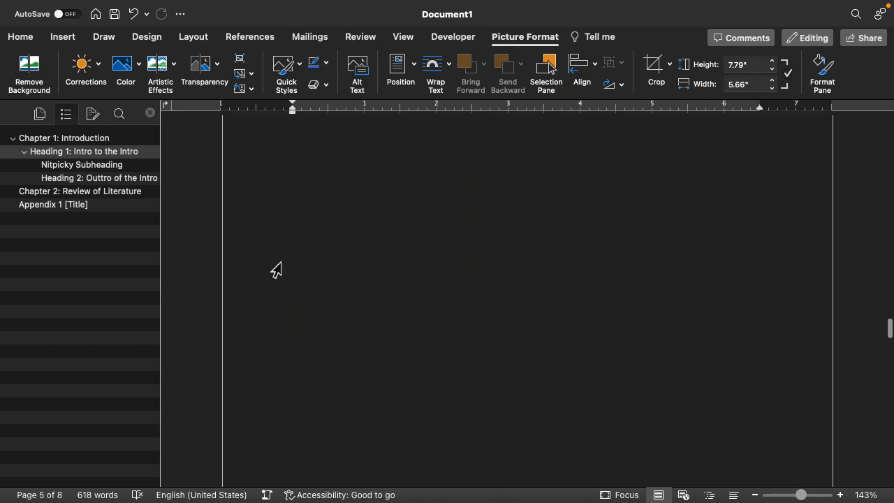
scroll(435, 248, "up", 2)
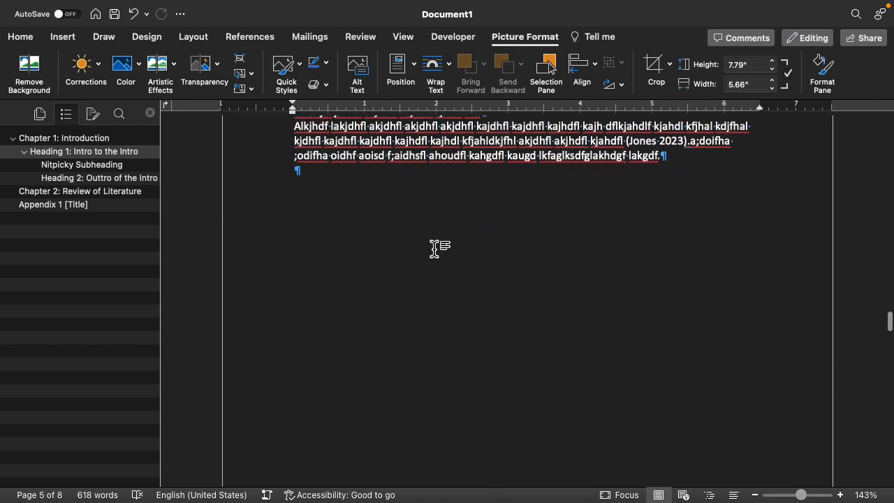
left_click(435, 248)
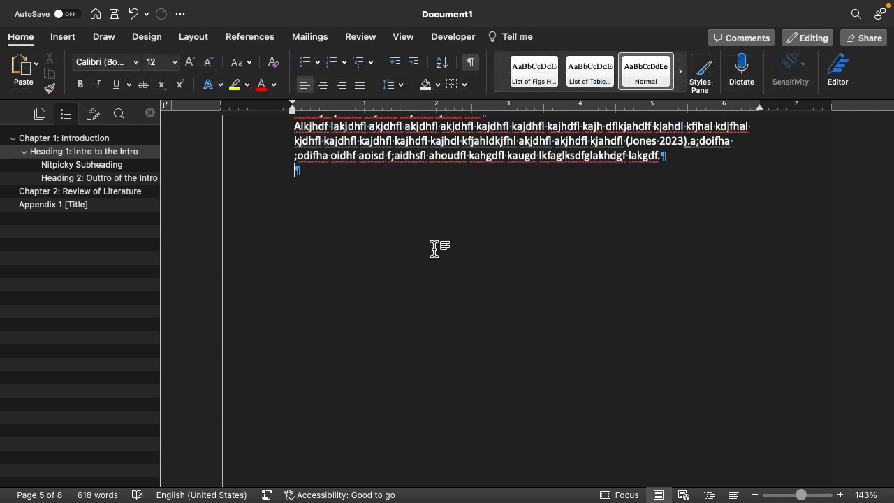
key("Return")
Begin a caption in the new empty paragraph, keeping Figure as its label
left_click(179, 8)
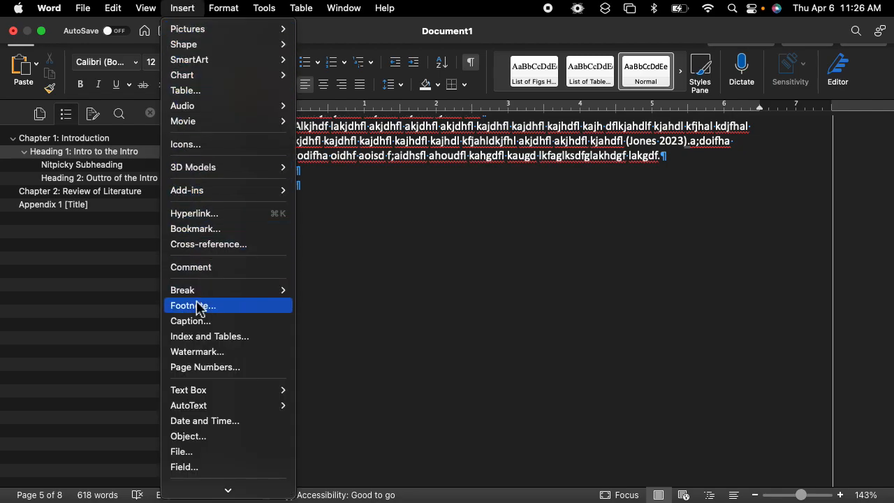
left_click(208, 323)
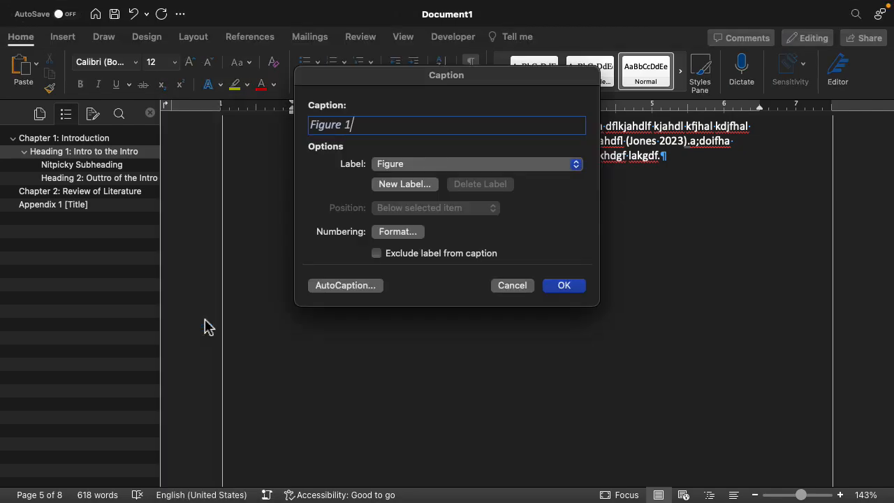
left_click(393, 168)
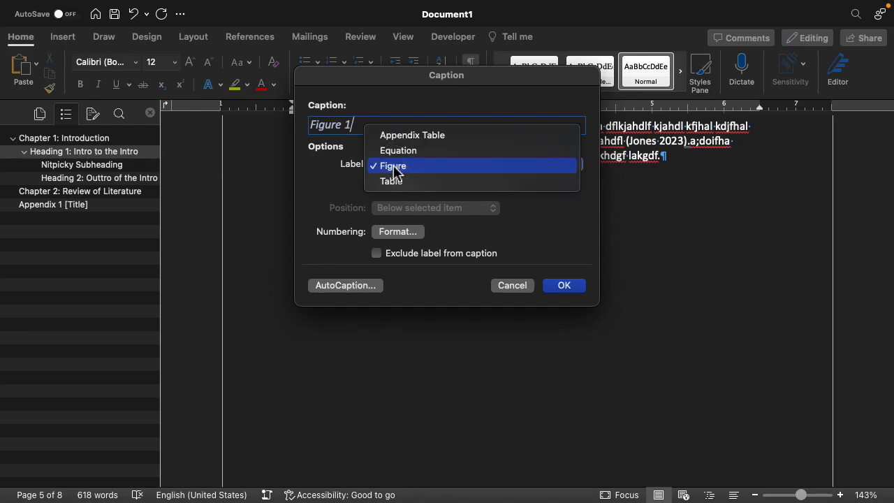
left_click(395, 172)
left_click(394, 171)
left_click(395, 172)
left_click(395, 172)
left_click(395, 171)
left_click(394, 171)
left_click(394, 168)
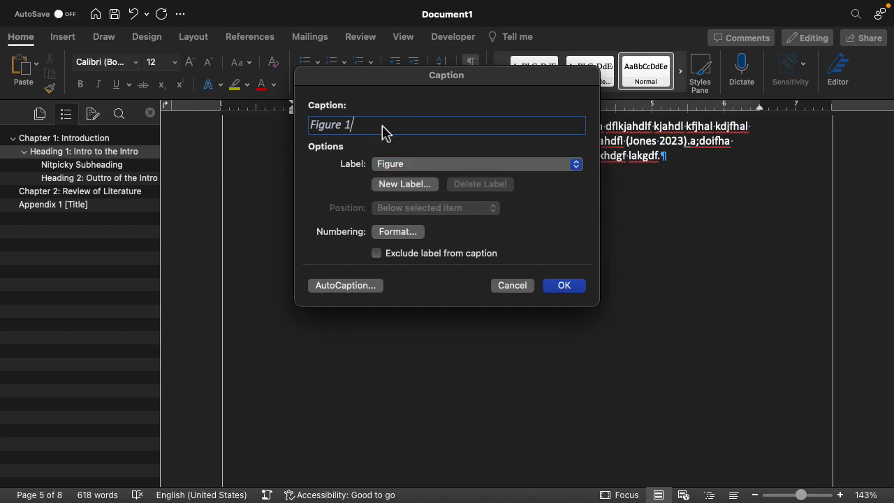
Complete the caption as "Figure 1: An example cow is a moooving tribute to animal husbandry." and insert it
type(": An example co")
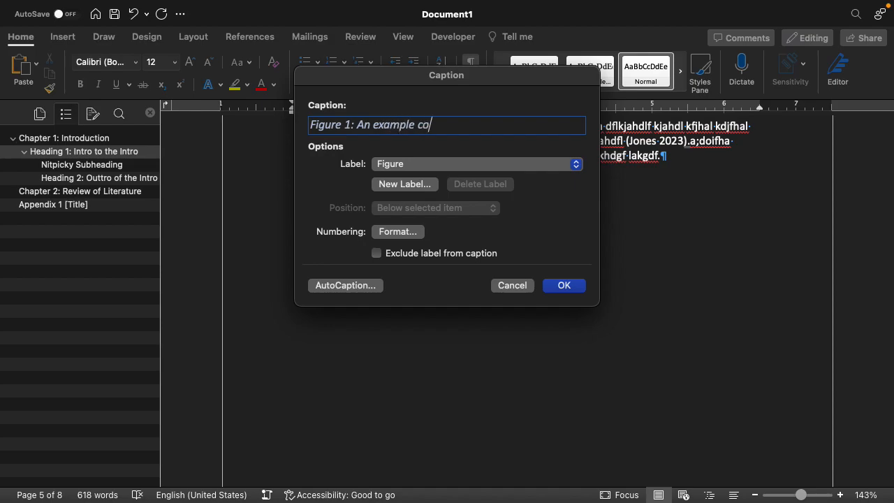
type("w is a moooving t")
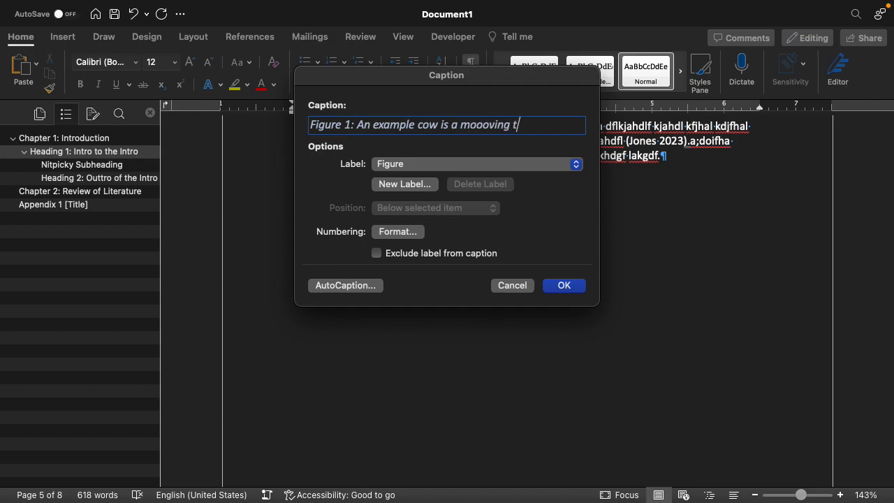
type("ribute to animal husbandry")
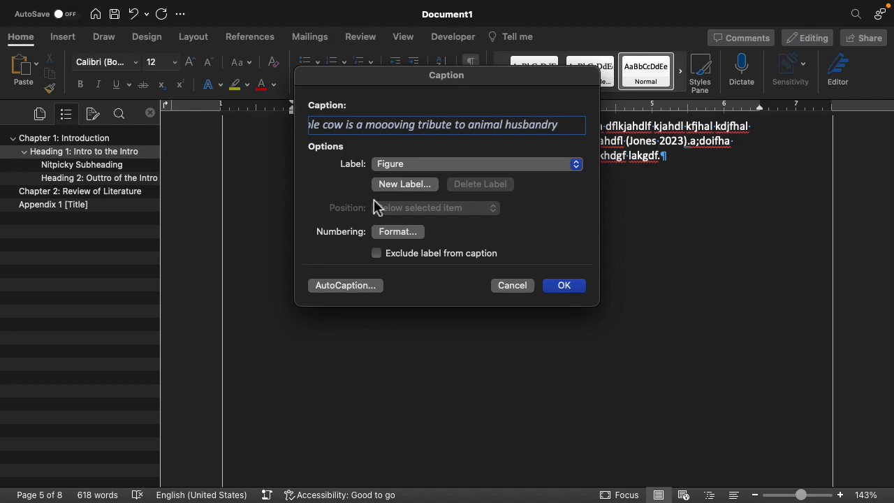
type(".")
left_click(565, 286)
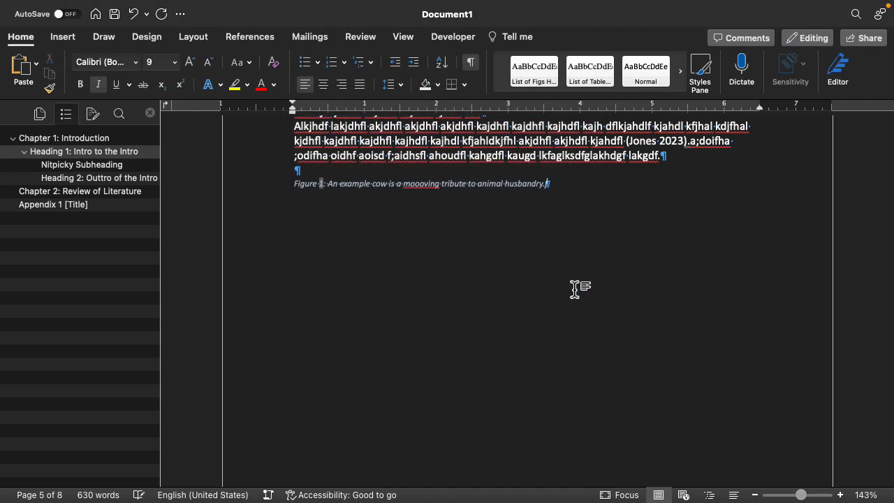
Select the cow caption, examine where it sits relative to the picture, and check which gallery style it uses
left_click(273, 185)
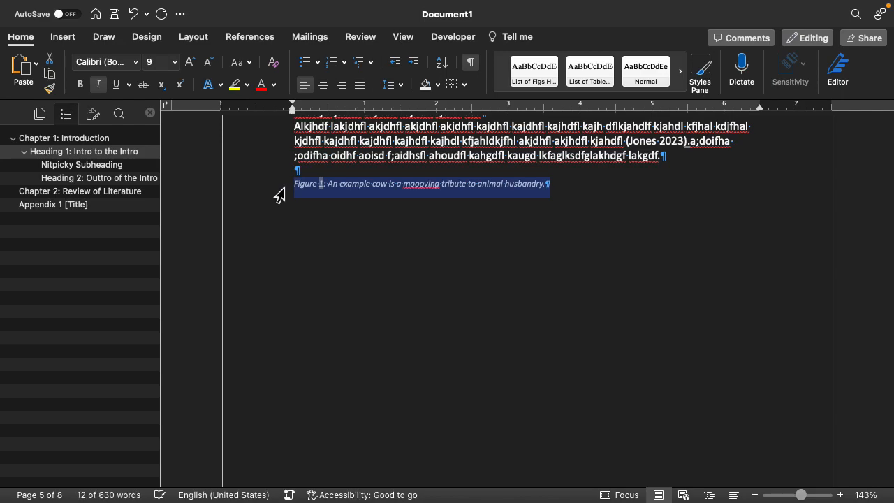
left_click(275, 188)
scroll(406, 252, "down", 5)
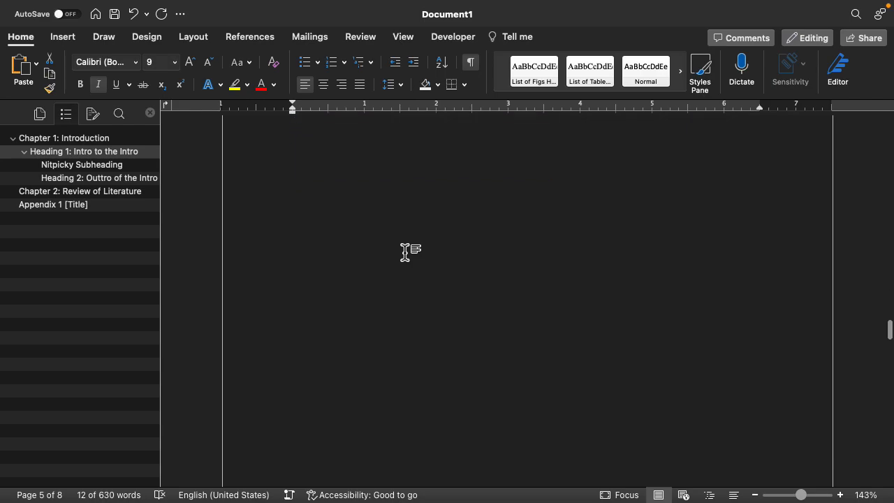
scroll(405, 252, "down", 5)
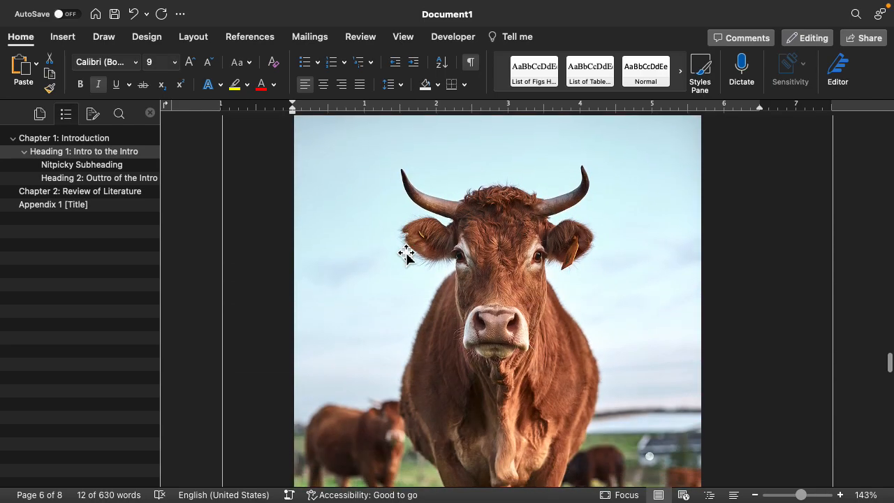
scroll(406, 252, "up", 10)
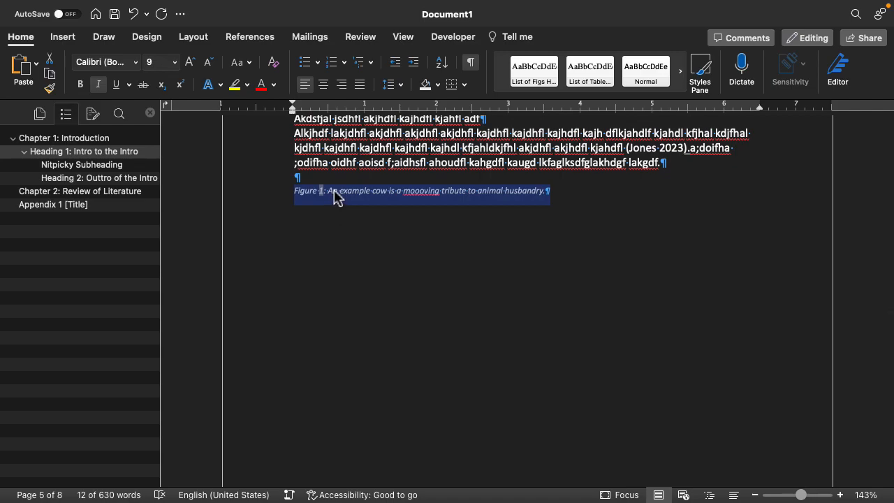
mouse_move(567, 93)
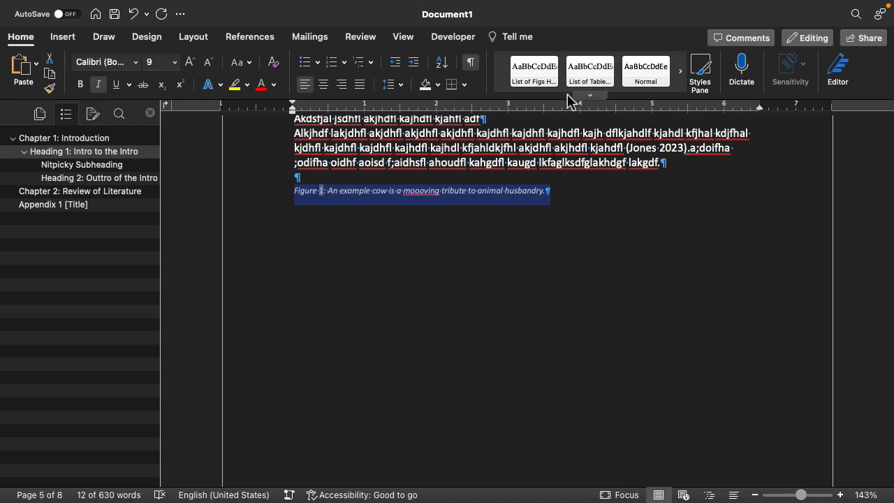
left_click(591, 97)
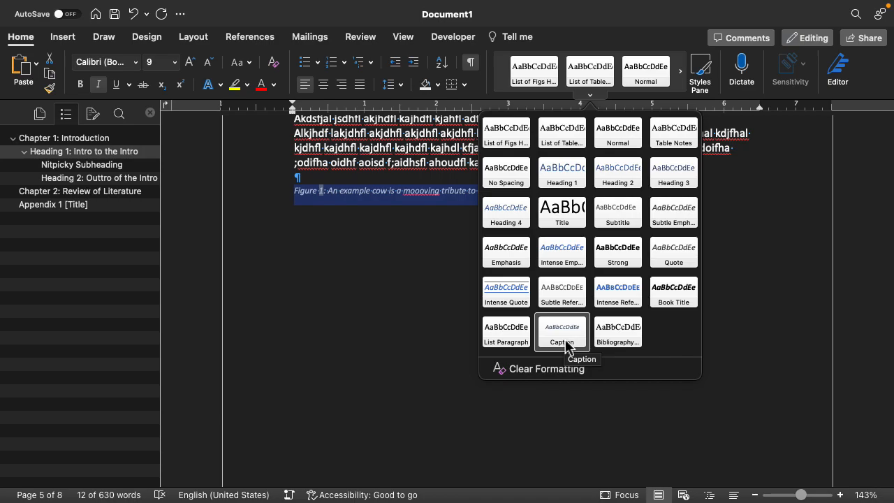
left_click(883, 245)
left_click_drag(807, 498, 807, 497)
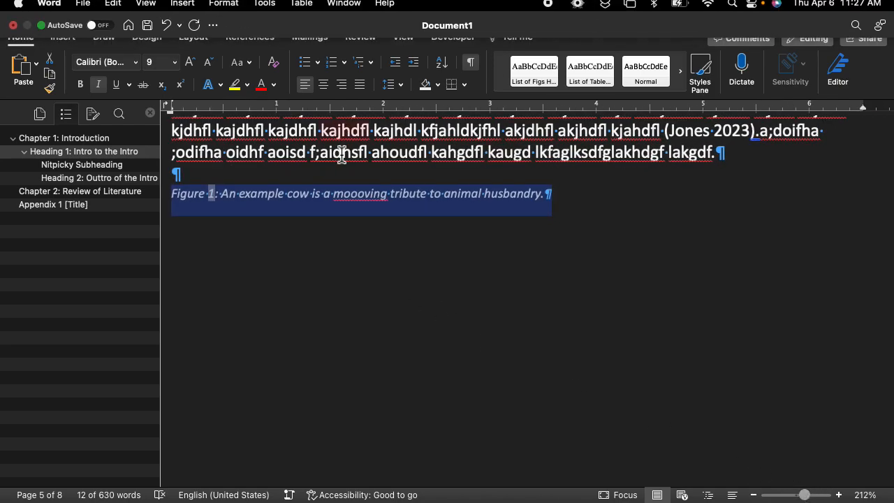
Modify the Caption style's paragraph pagination by enabling "Keep with next" and "Keep lines together"
left_click(591, 98)
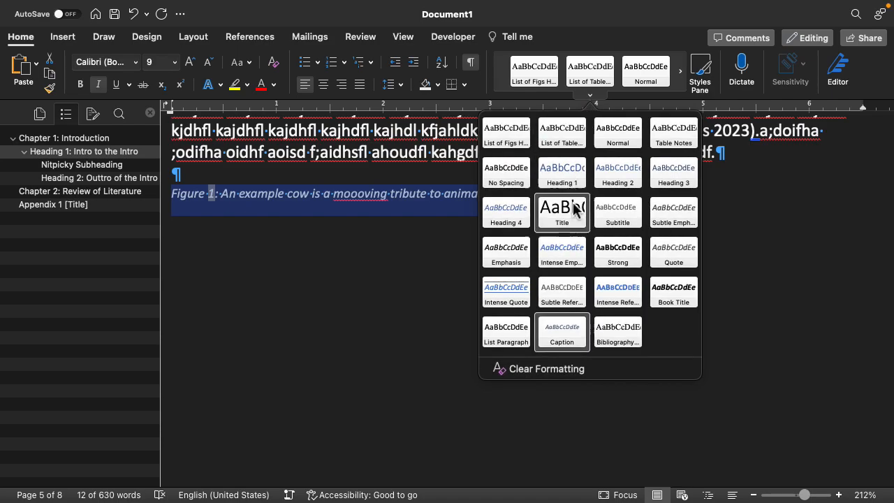
right_click(577, 342)
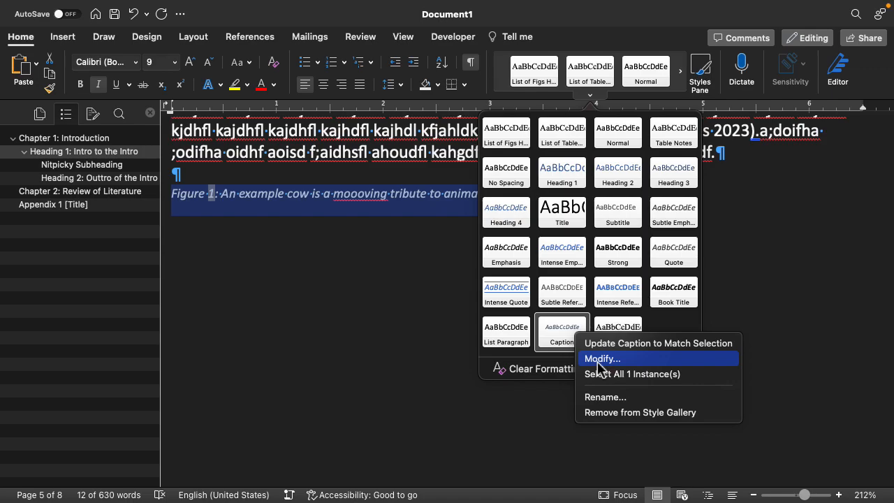
left_click(598, 359)
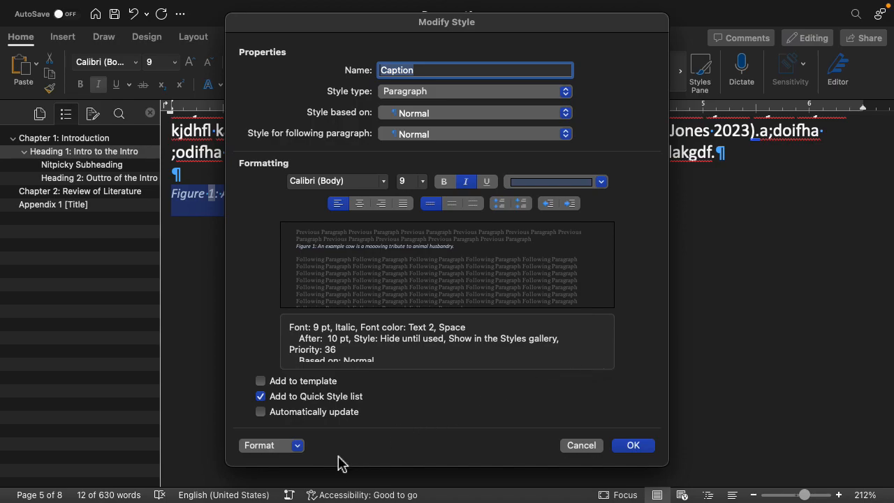
left_click(299, 446)
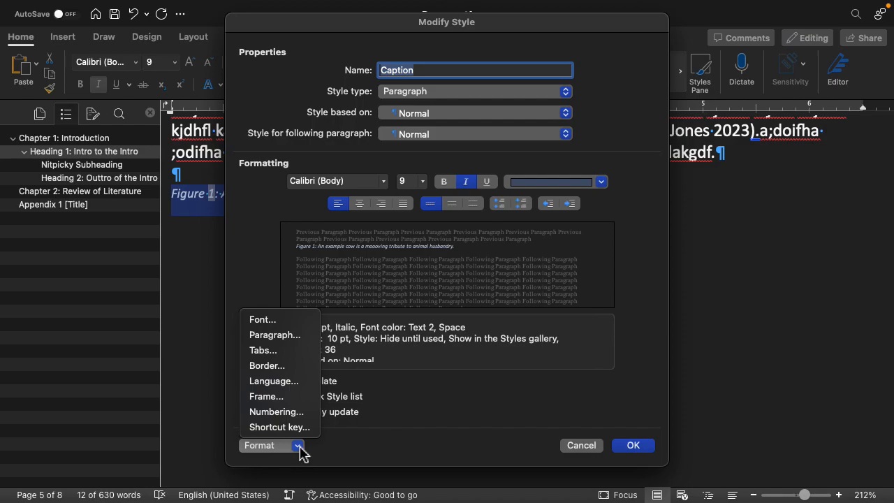
left_click(300, 335)
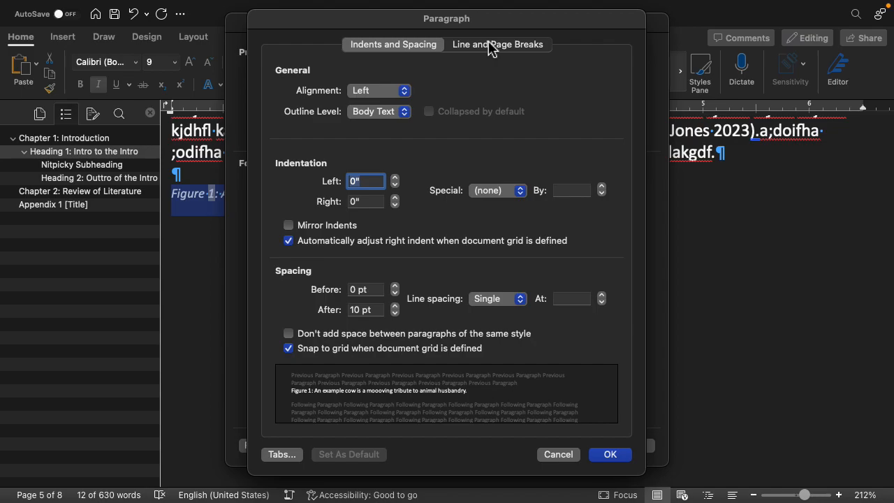
left_click(488, 44)
left_click(428, 49)
left_click(481, 46)
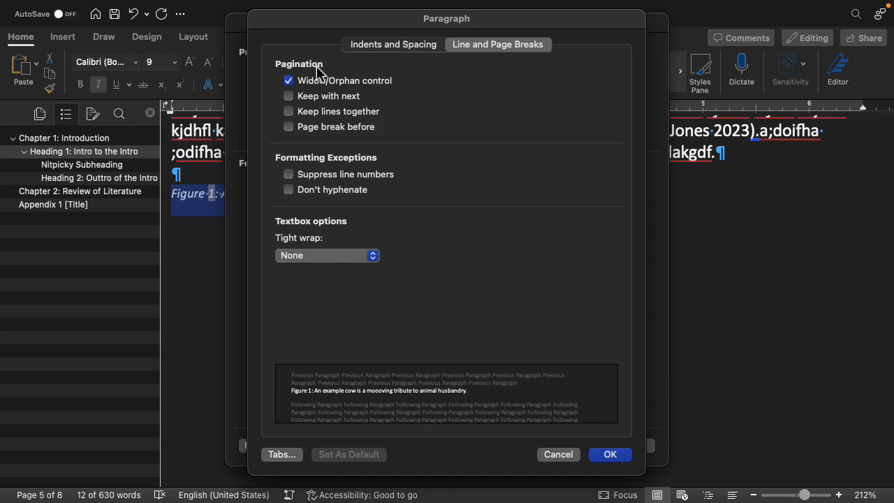
left_click(289, 96)
left_click(289, 115)
left_click(610, 455)
left_click(634, 447)
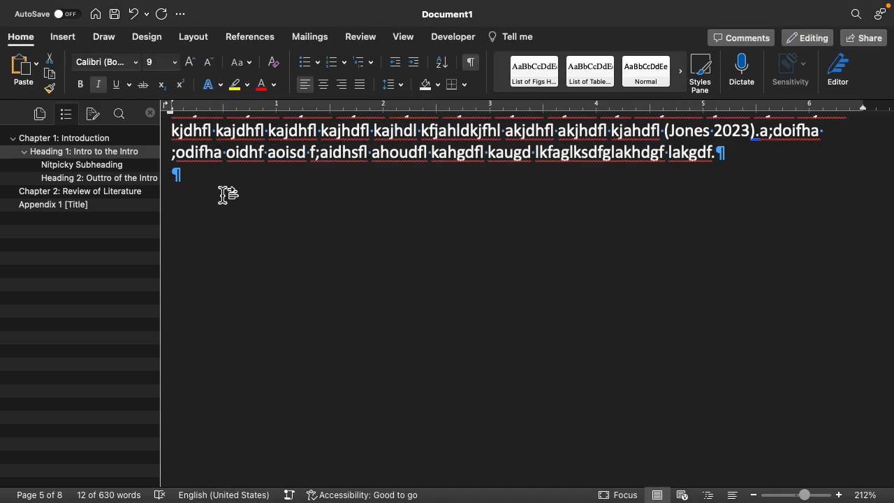
Update the field under the List of Figures heading so it lists the cow caption, and examine the resulting entry
scroll(183, 197, "down", 5)
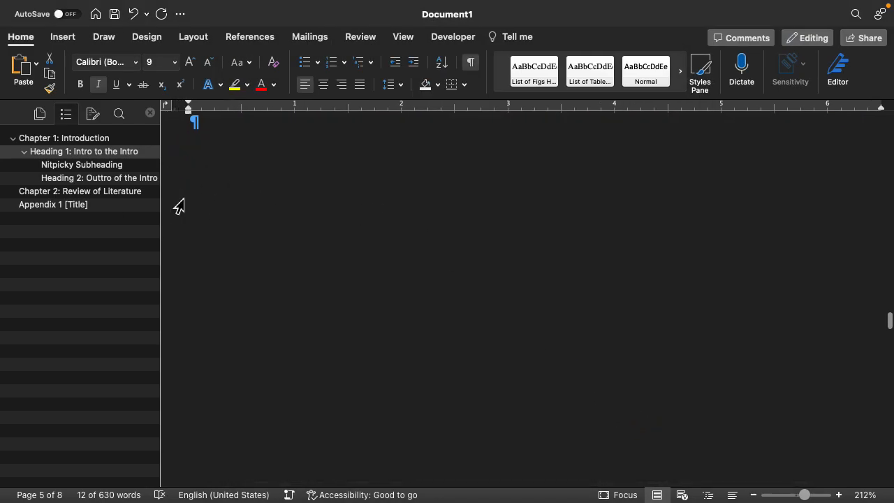
scroll(179, 206, "down", 5)
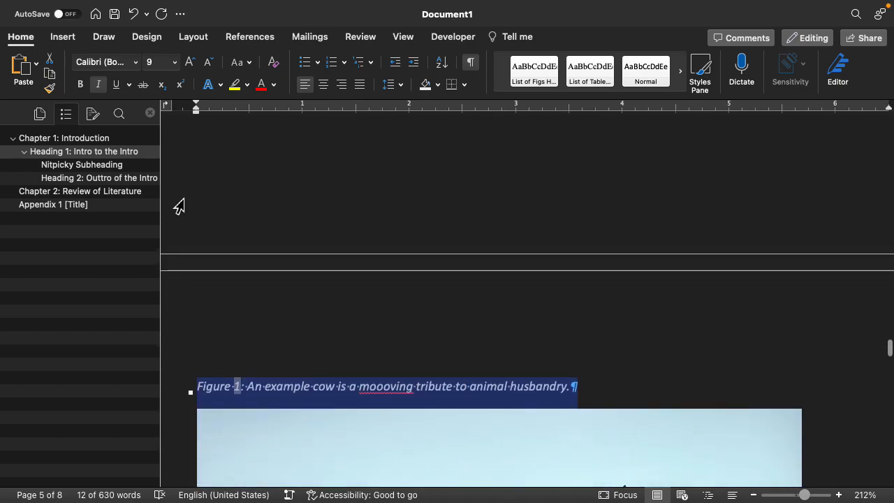
scroll(179, 207, "down", 5)
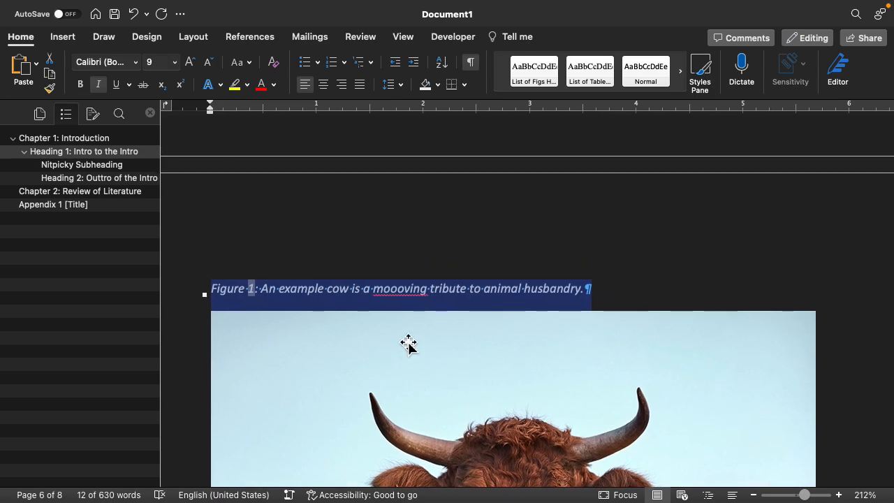
left_click(80, 139)
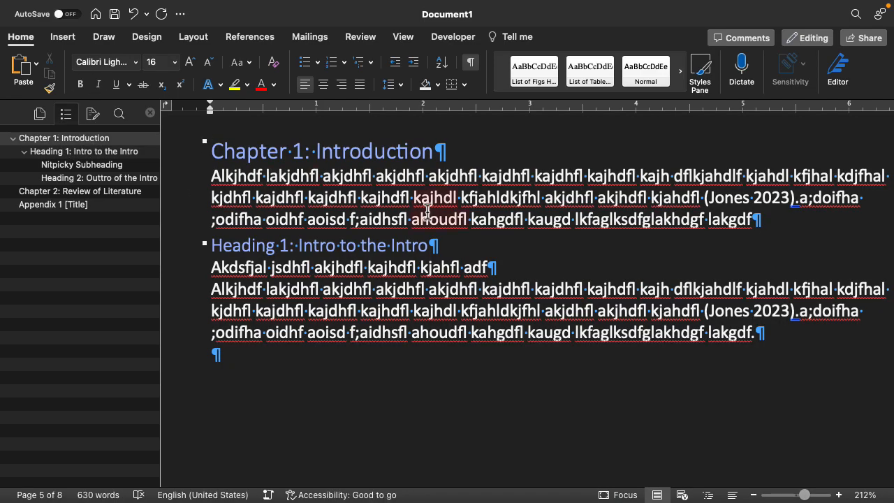
scroll(428, 213, "up", 10)
scroll(430, 219, "up", 10)
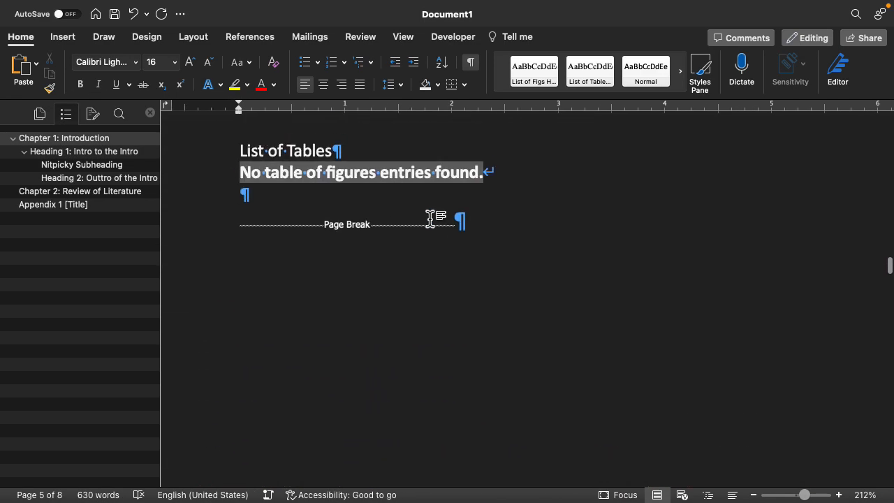
scroll(430, 218, "up", 5)
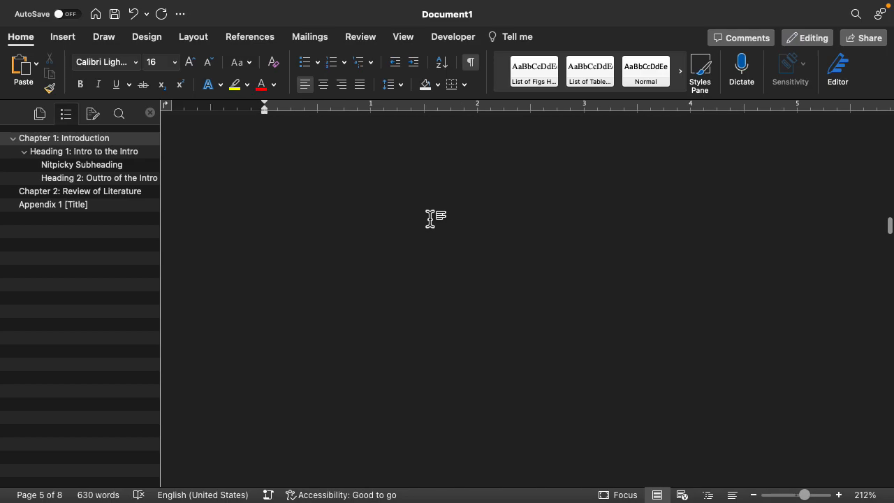
right_click(420, 287)
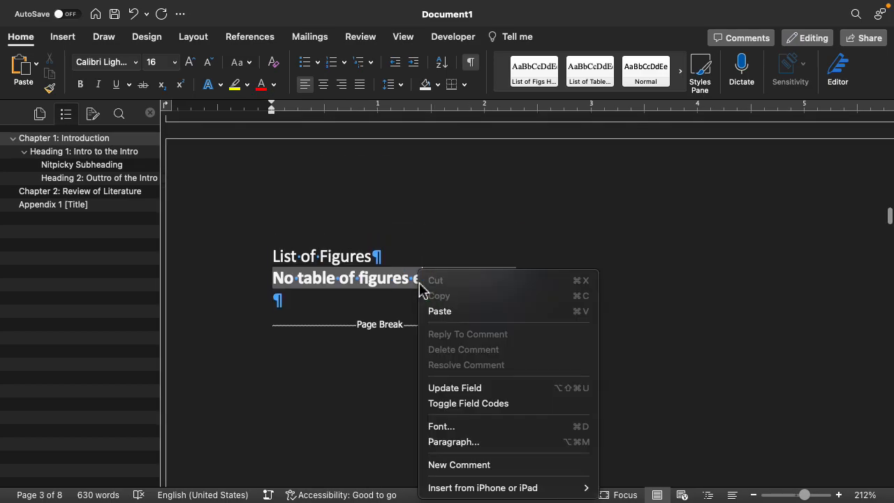
left_click(479, 396)
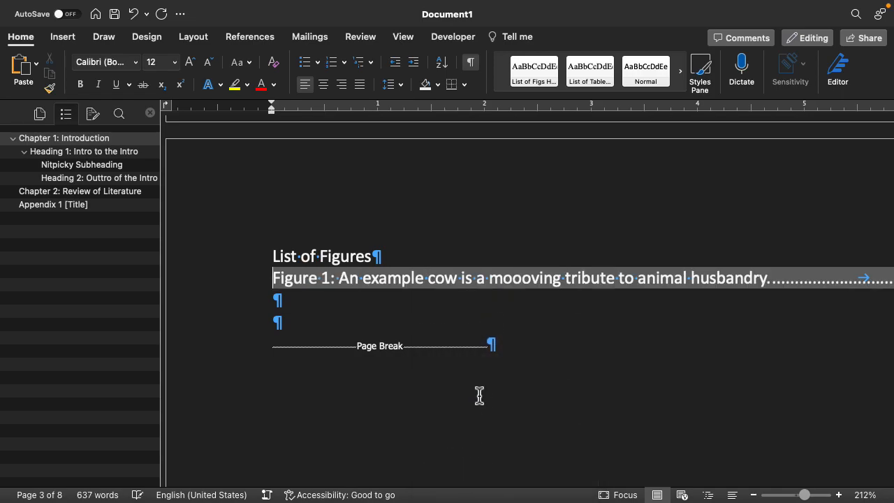
scroll(479, 396, "right", 3)
scroll(479, 395, "down", 1)
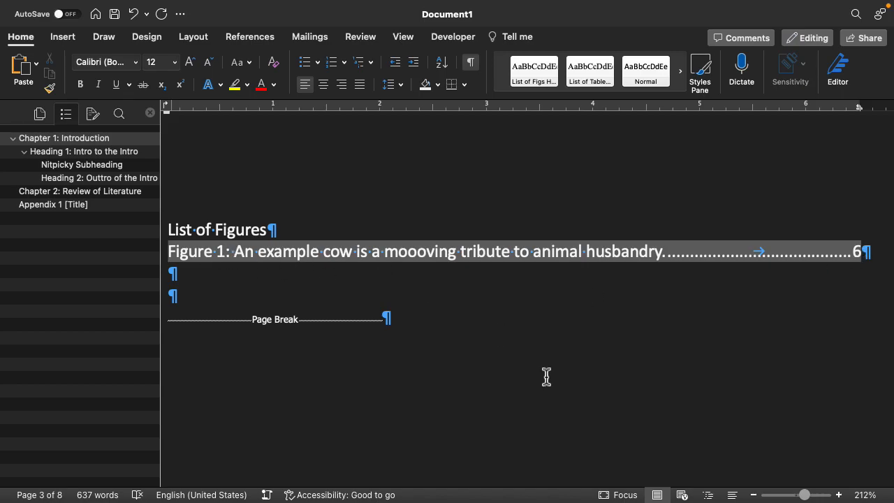
Add a space before the final period of the last paragraph under "Heading 1: Intro to the Intro" and begin a cross-reference there
left_click(116, 151)
scroll(457, 383, "down", 10)
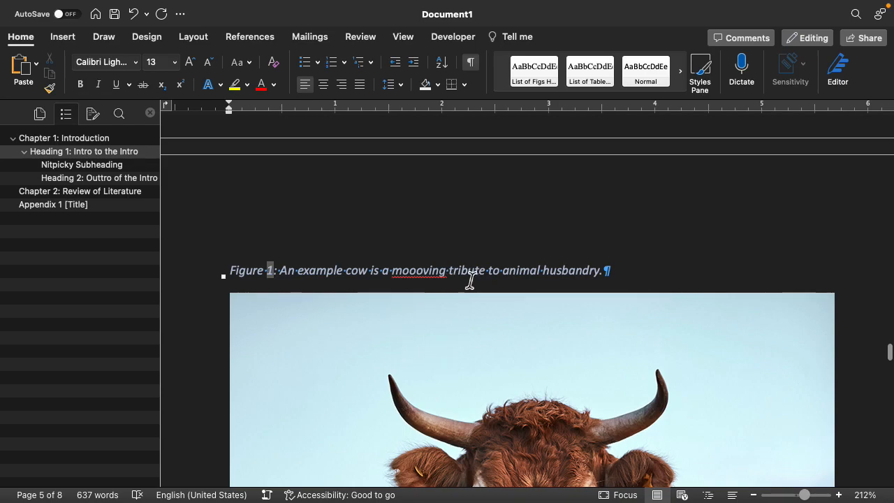
scroll(475, 406, "up", 6)
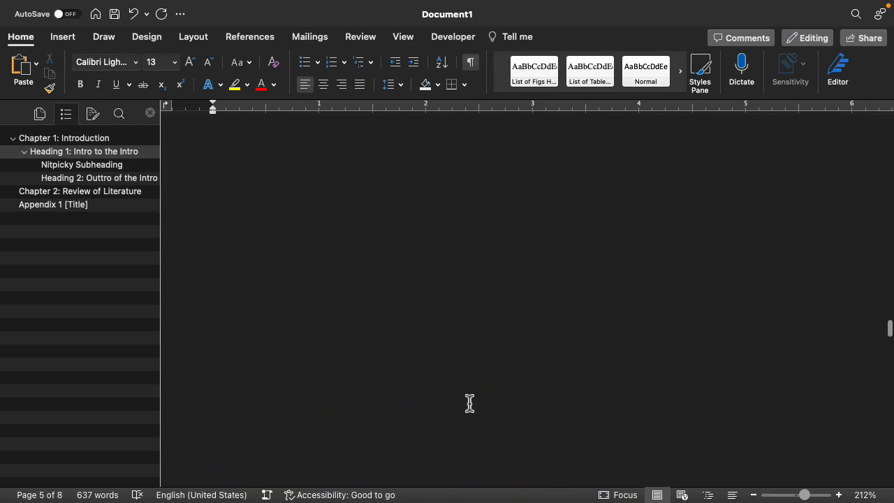
scroll(470, 404, "up", 3)
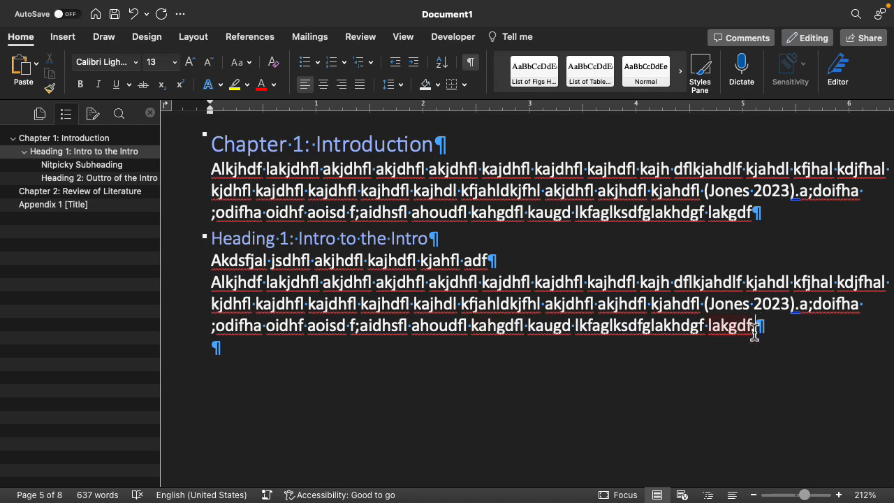
left_click(755, 329)
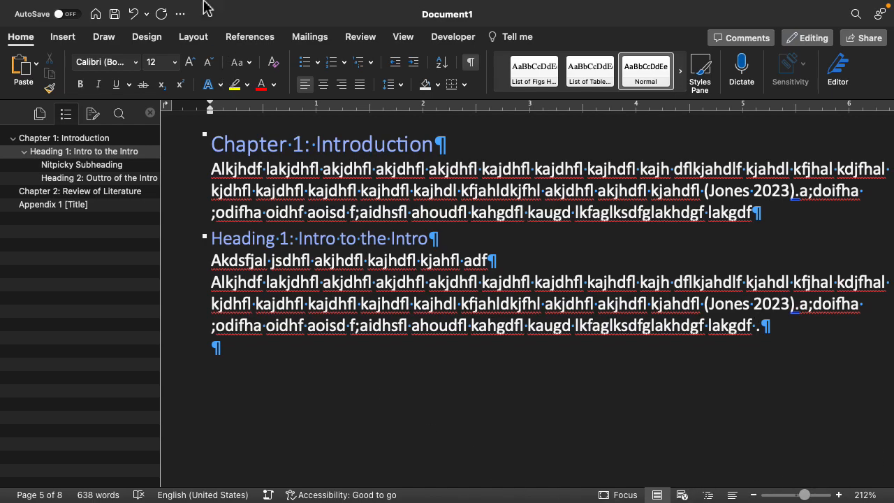
left_click(183, 8)
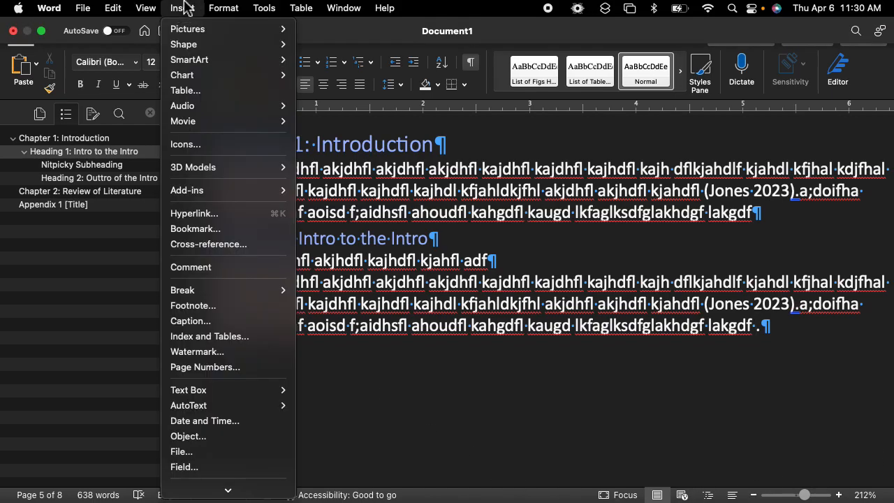
left_click(197, 245)
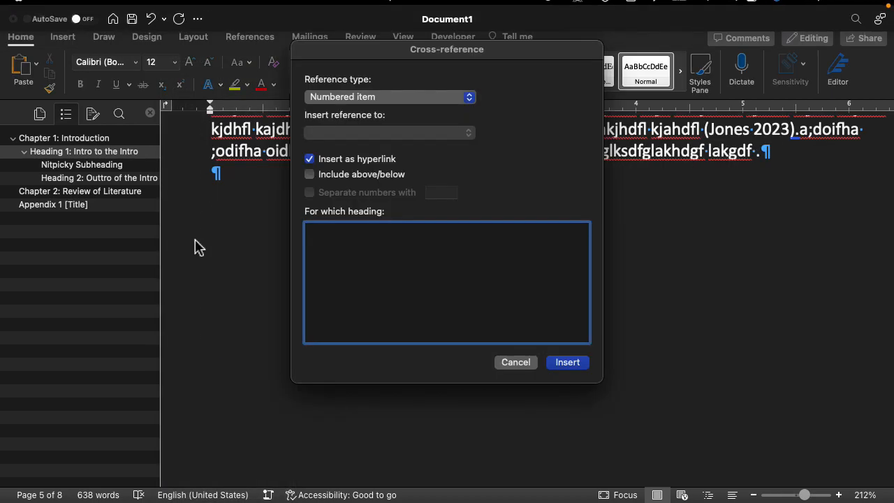
Set the cross-reference's reference type to Figure
left_click(351, 100)
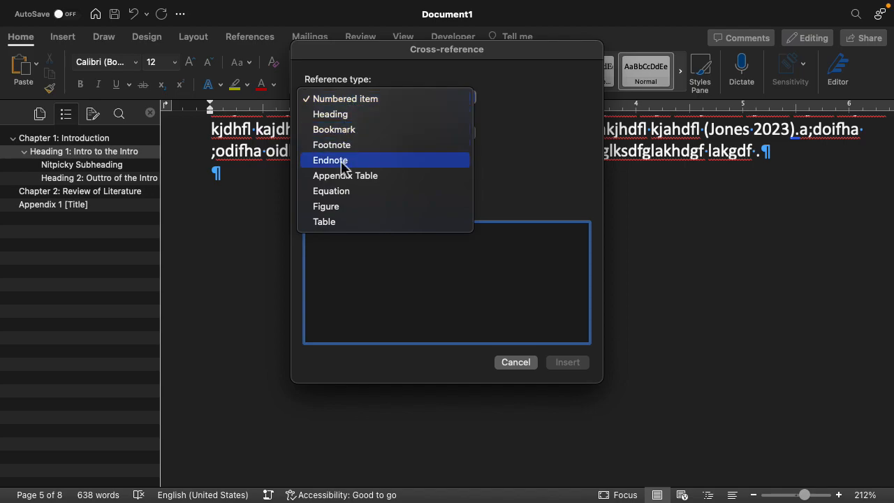
left_click(337, 208)
left_click(360, 99)
left_click(360, 99)
left_click(360, 99)
left_click(361, 99)
left_click(361, 99)
left_click(361, 100)
left_click(360, 99)
left_click(360, 99)
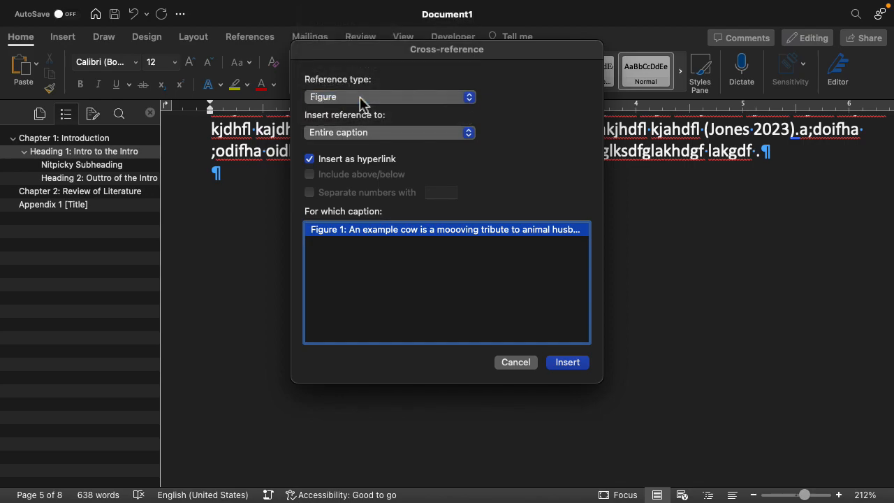
Insert a hyperlinked reference to the Figure 1 cow caption using "Only label and number", and finish cross-referencing
left_click(382, 133)
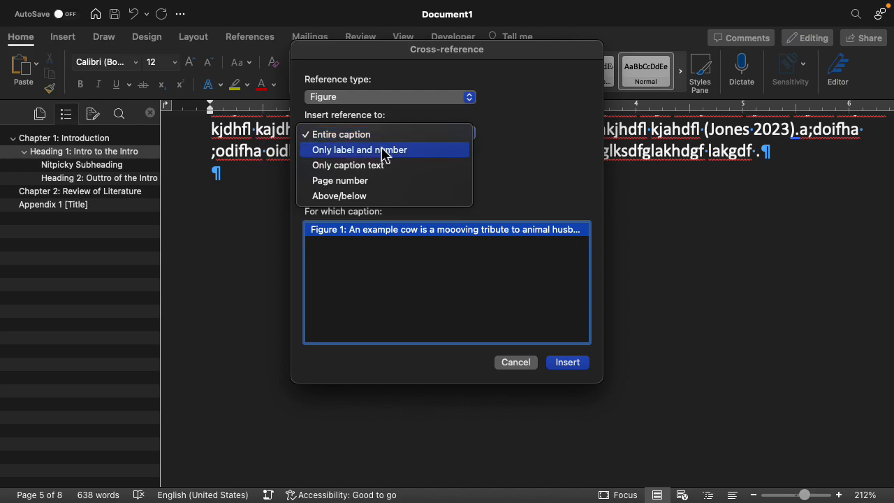
left_click(384, 151)
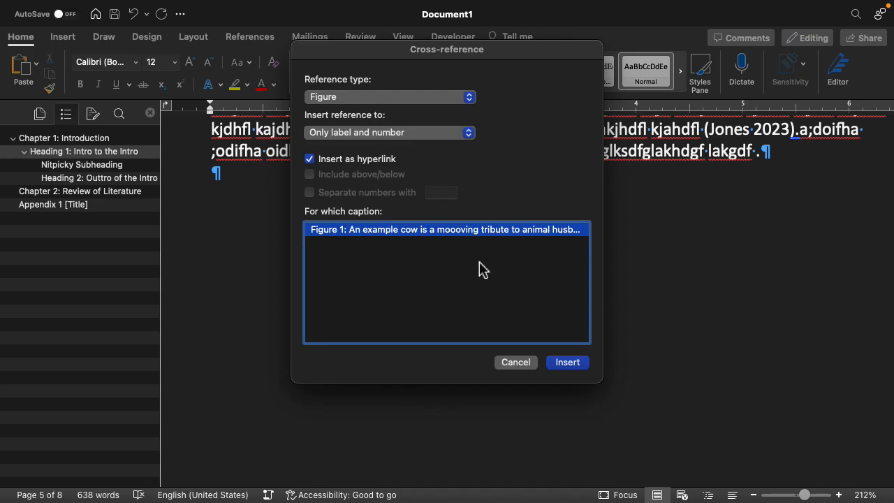
left_click(568, 362)
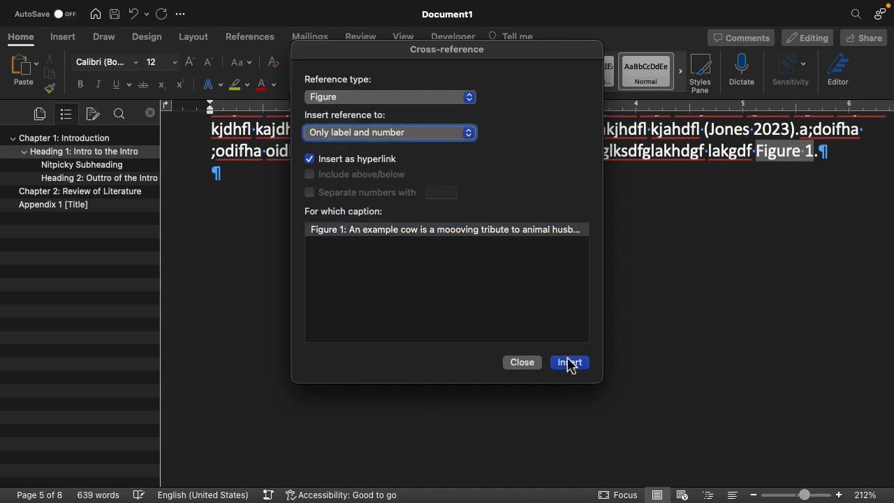
left_click(523, 362)
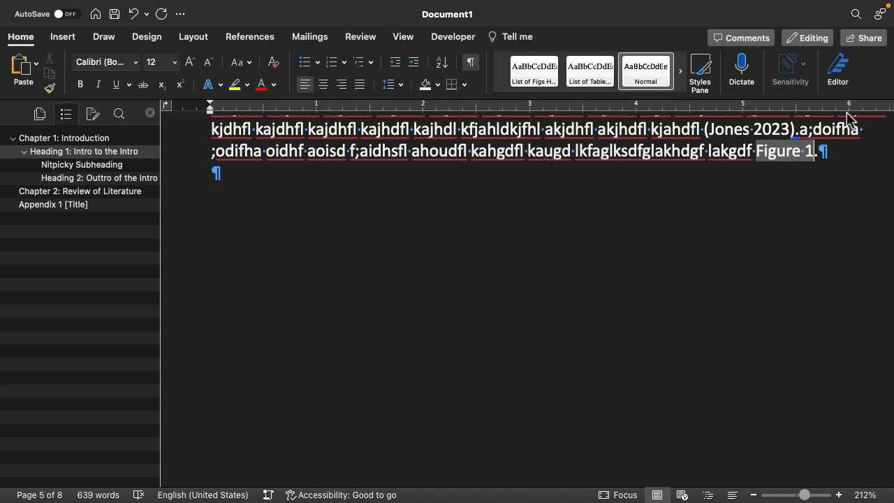
Enclose the inserted Figure 1 cross-reference in parentheses, keeping the closing one before the sentence's period
left_click(758, 159)
scroll(779, 254, "down", 10)
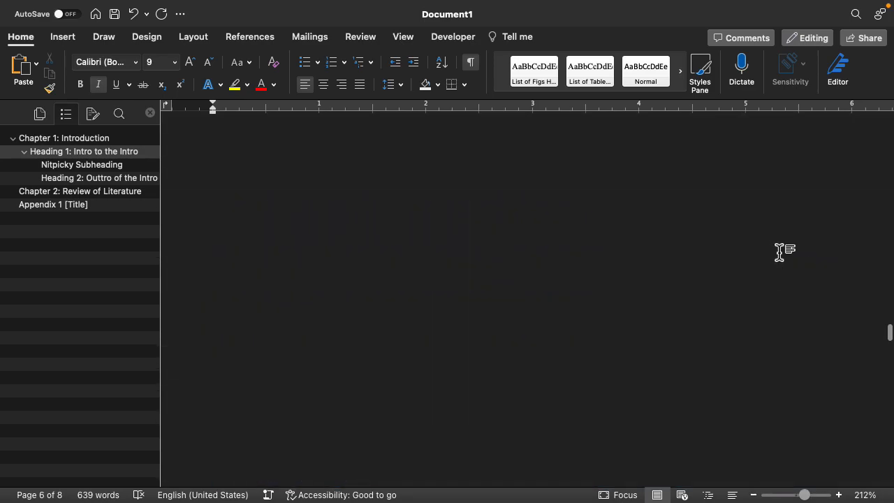
scroll(775, 253, "up", 5)
left_click(748, 318)
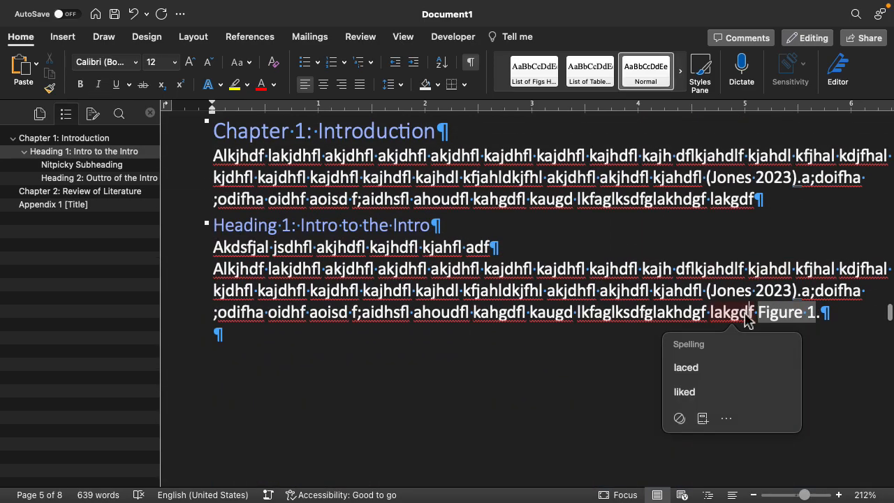
left_click(746, 316)
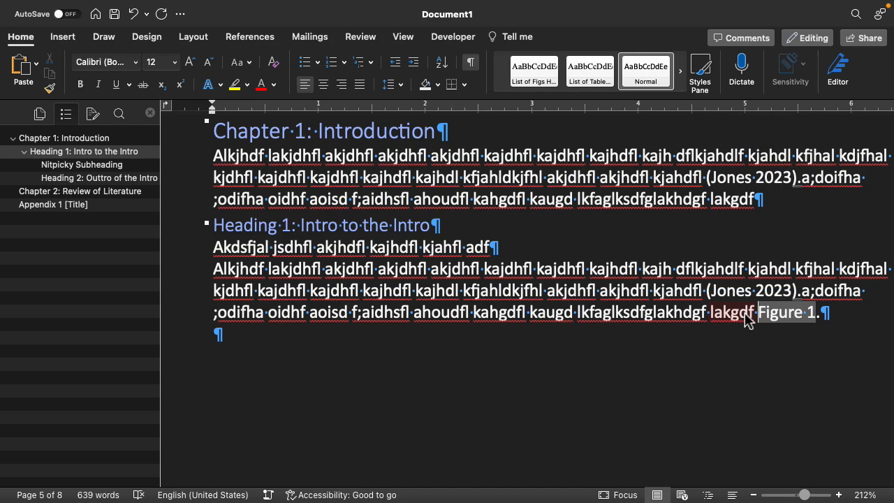
type("(")
left_click(824, 318)
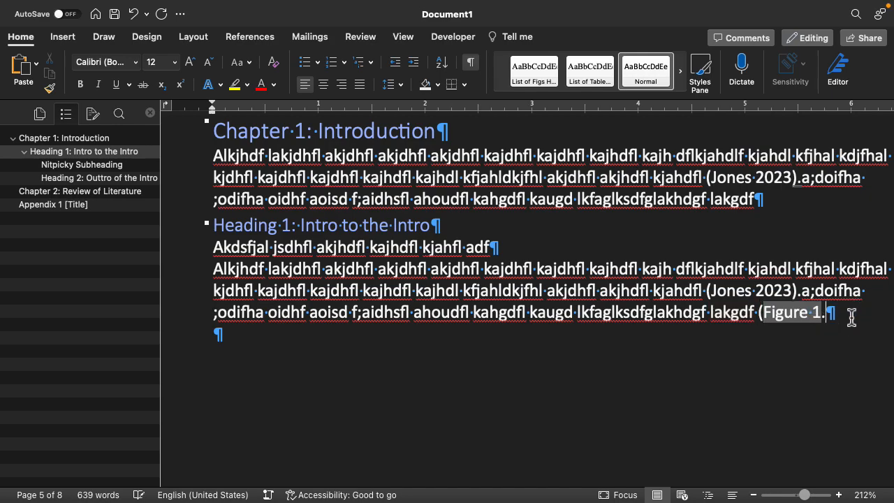
type(")")
Examine how the in-text Figure 1 reference relates to the List of Figures entry and the caption above the cow picture
scroll(846, 267, "down", 3)
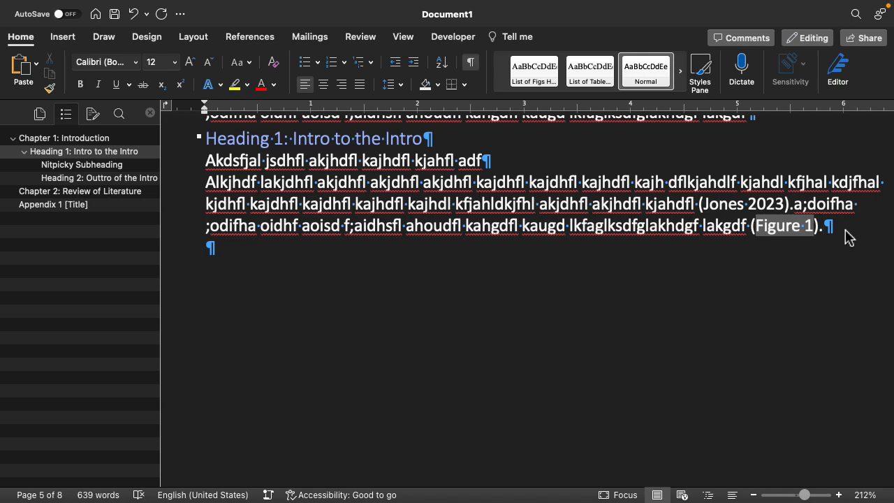
left_click(788, 228)
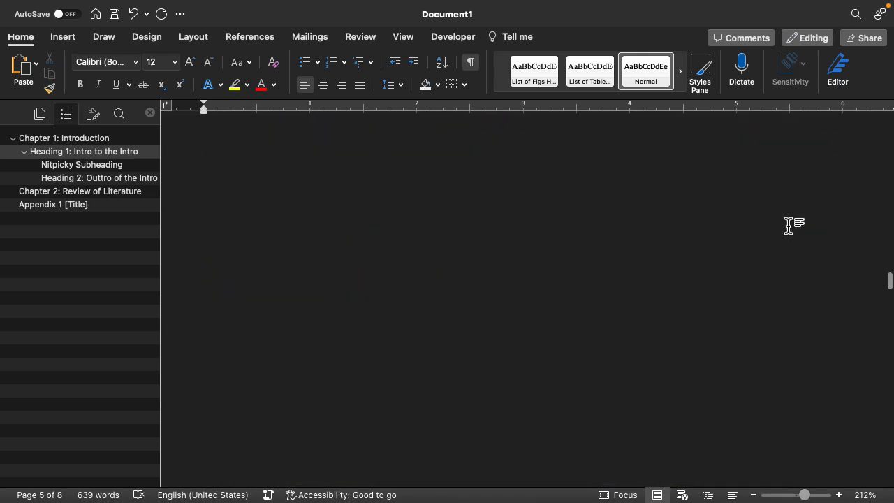
scroll(786, 224, "right", 2)
scroll(786, 226, "left", 1)
scroll(786, 226, "down", 1)
scroll(788, 227, "down", 6)
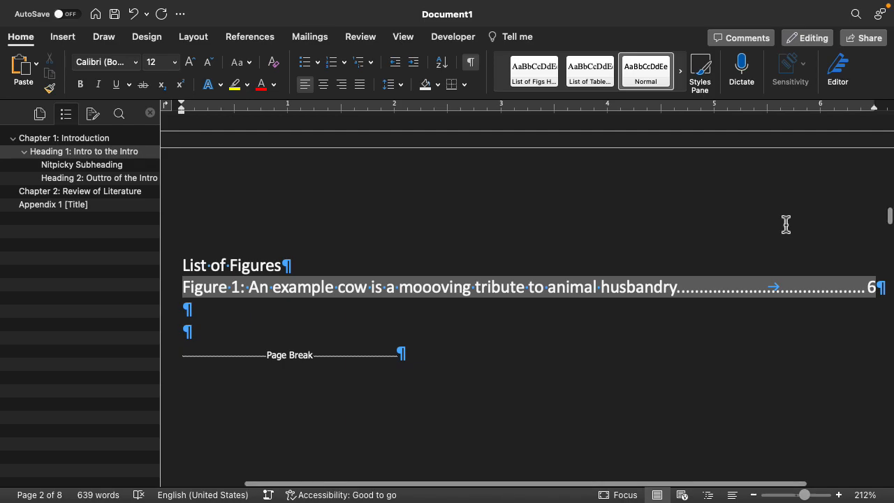
scroll(788, 225, "down", 15)
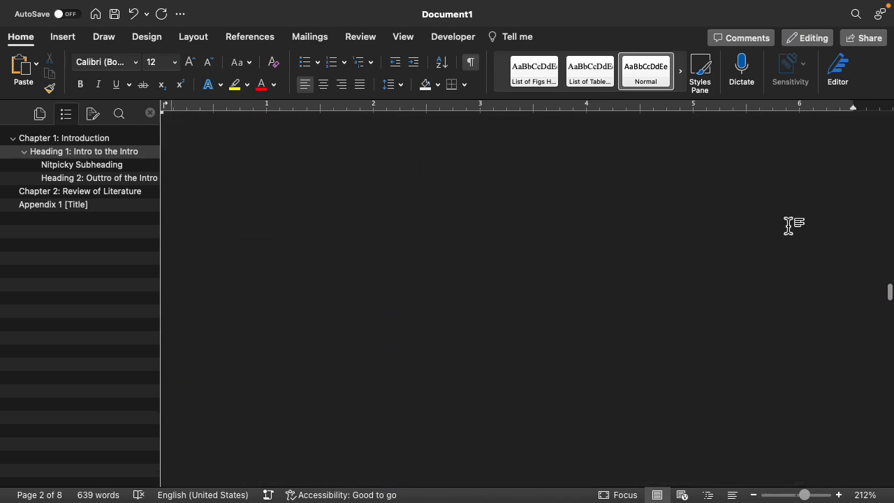
scroll(786, 225, "left", 2)
scroll(786, 224, "down", 1)
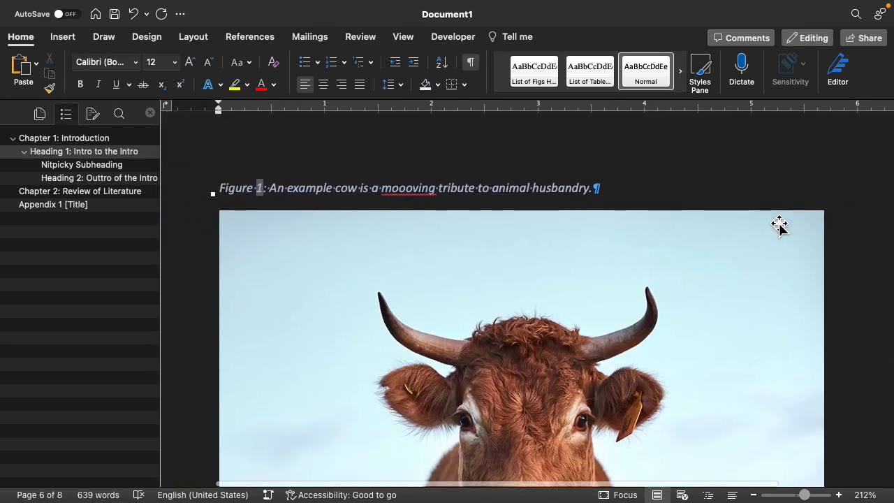
left_click(610, 188)
left_click(207, 198)
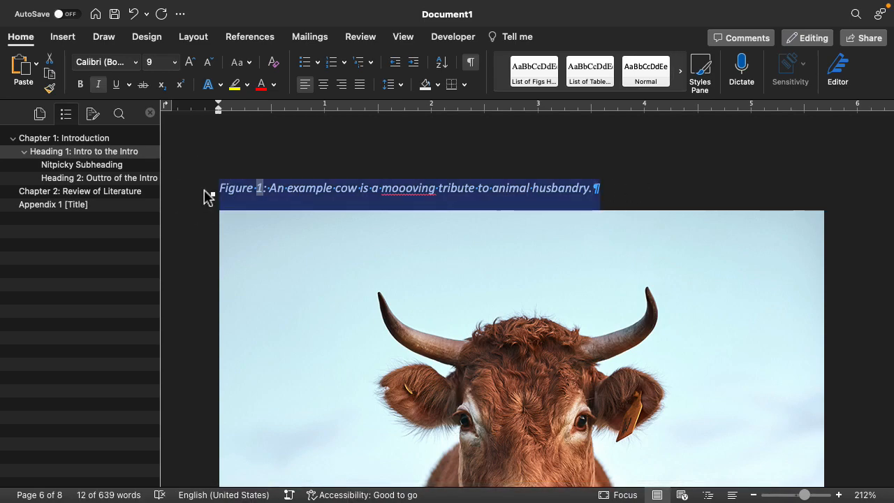
scroll(207, 197, "up", 15)
scroll(204, 195, "up", 1)
scroll(206, 197, "down", 5)
scroll(206, 197, "up", 2)
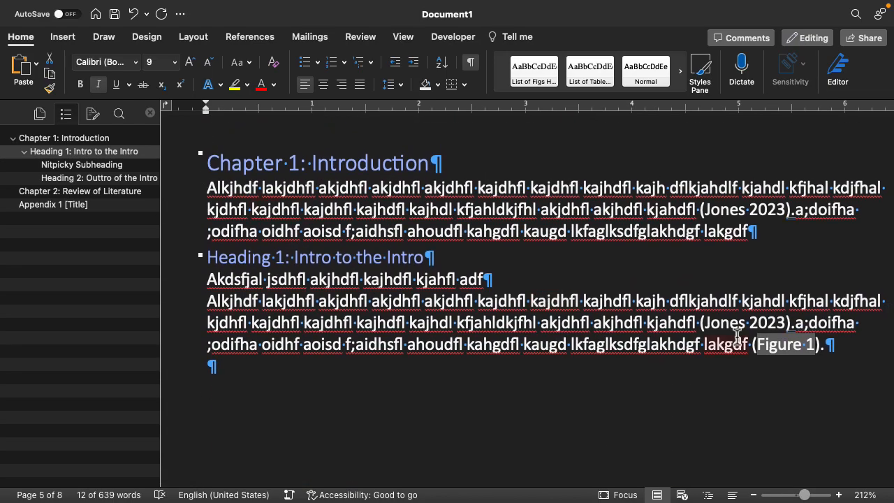
Leave a blank paragraph after the sentence ending in "(Figure 1)." and add a filler paragraph starting "Aiduhfaiudsf oaiudhf oaiudhfo"
left_click(848, 348)
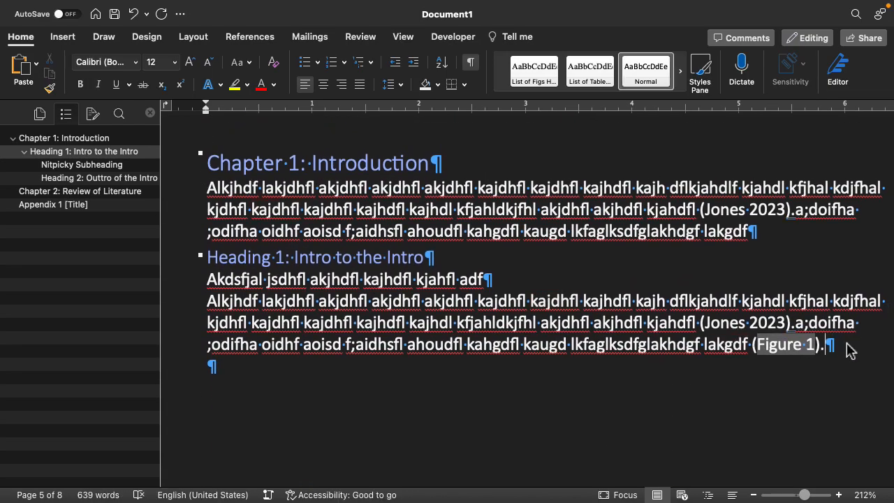
key("Return")
key("Return")
type("aiduhfaiudsf oaiudhf oaiudhfo iauhdfo iuah")
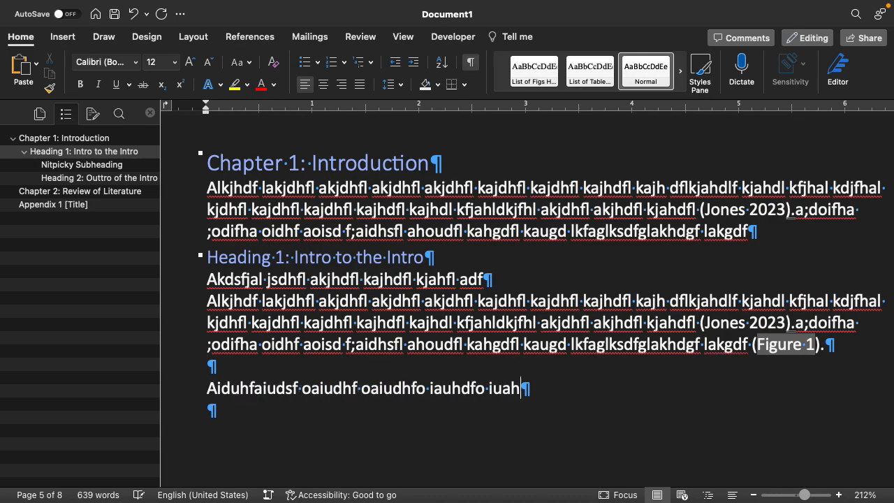
type("dos fiuhado ifuhao diufh oaiudhfo aiuhdfo iauhdfo iuhado ifuhao iduhfo aiuhdfo aiuhdfo iauhdfo iauhdfo iuahd fiuha odiufh oaiuhdfo aidsuhf")
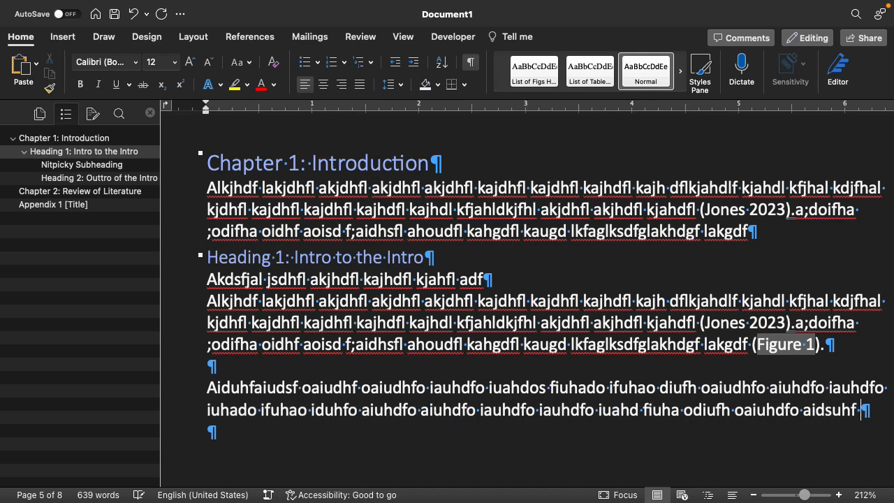
End the last filler paragraph and the "Akdsfjal" line with periods, and add a filler paragraph starting "Alsiduf aisudhf iauhdfo" below that line
key("BackSpace")
type(".")
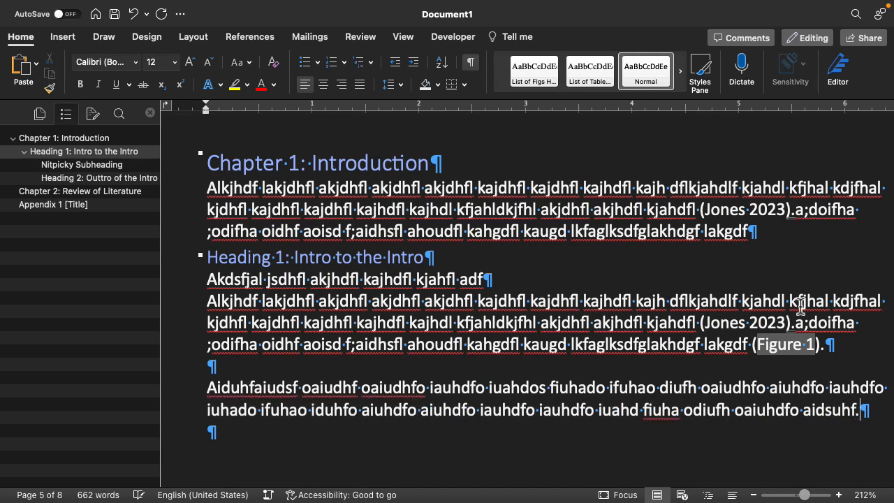
left_click(746, 281)
type(".")
key("Return")
type("Alsiduf aisudhf iauhdfo iuhado ifuha odiufhl aiuhdf .alkdf ;adf ;iauhdf ;iauhdf ;uahodf ;auhdl fiug")
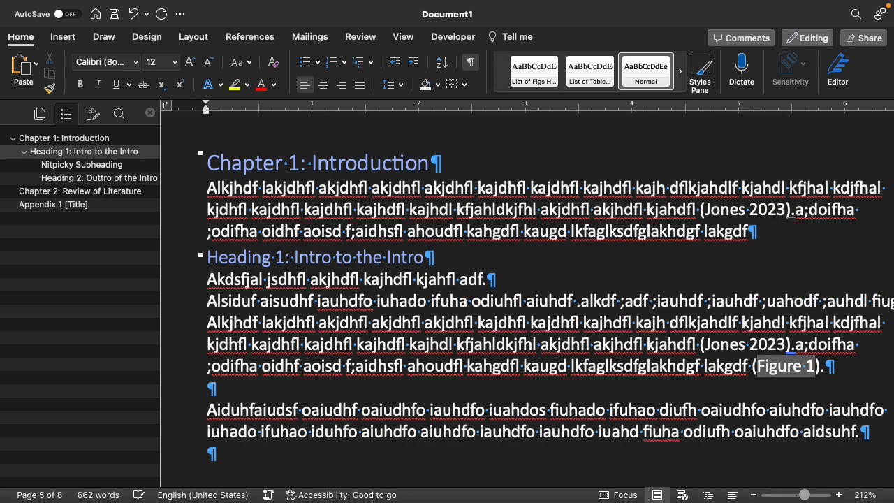
type("a dufyga uldsyfg oauydgf a.")
key("Return")
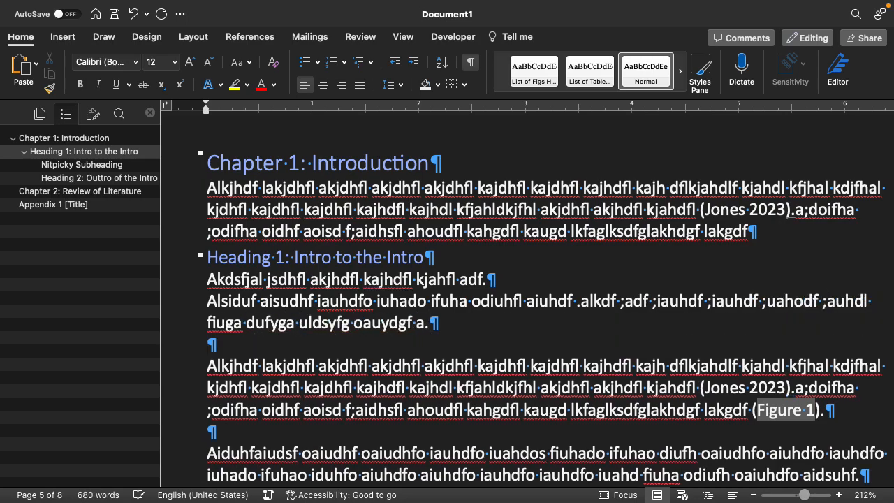
Remove the blank paragraphs after the "Alsiduf aisudhf" filler text and after the sentence ending in "(Figure 1)."
key("BackSpace")
left_click(584, 417)
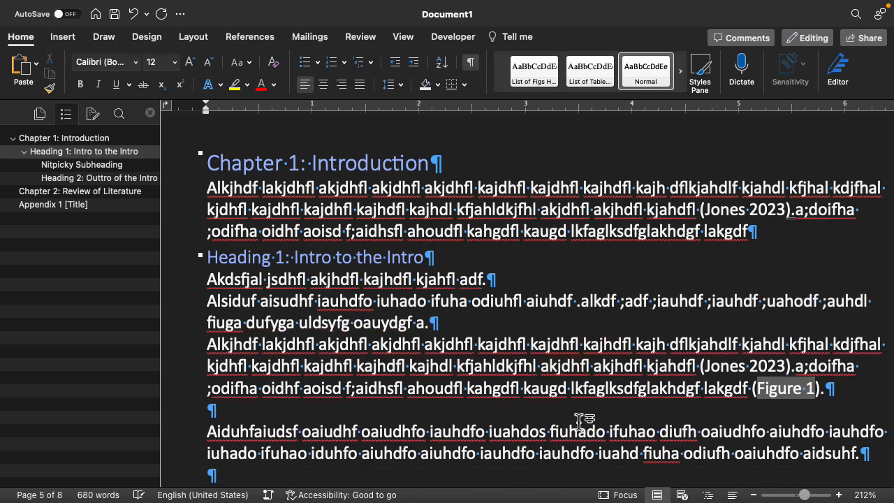
key("BackSpace")
Add a space and empty parentheses before the final period of the "Alsiduf aisudhf" paragraph
left_click(426, 324)
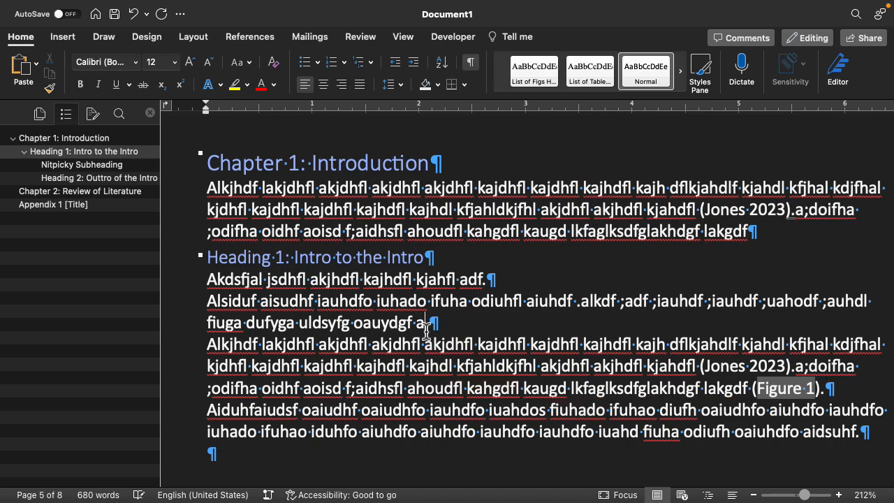
type("()")
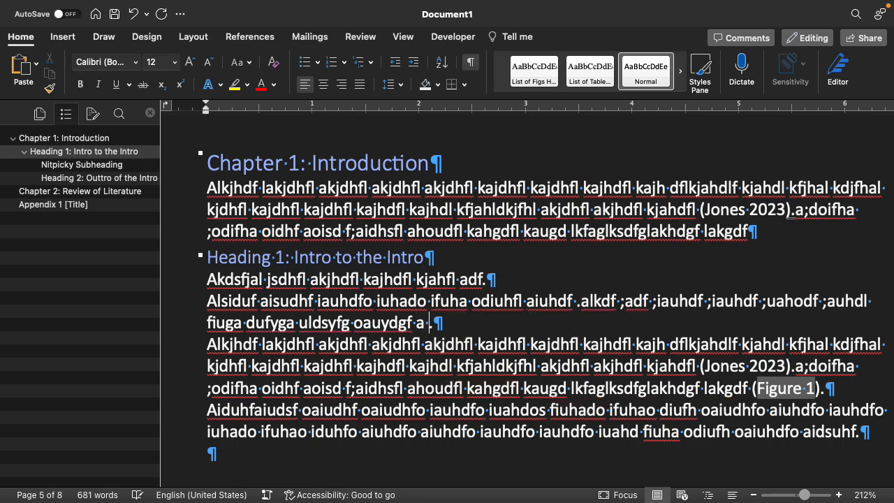
left_click(436, 328)
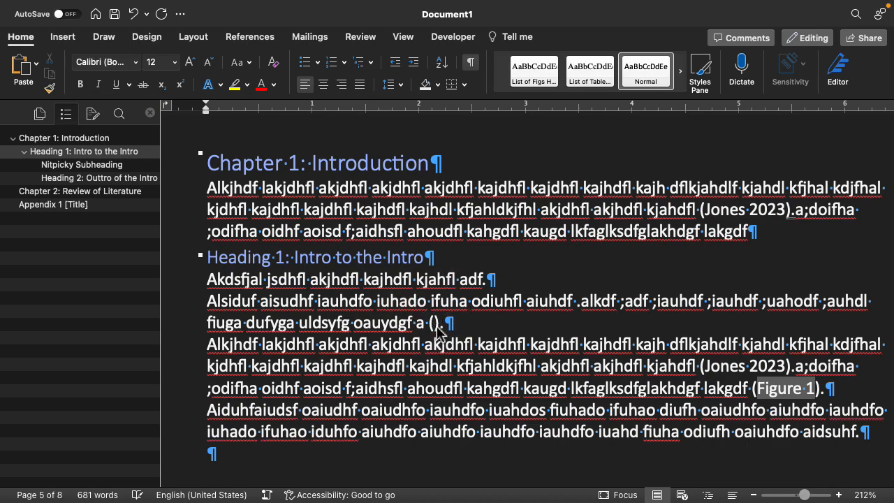
Insert a Column chart in a new paragraph below the sentence ending in empty parentheses
left_click(534, 329)
key("Return")
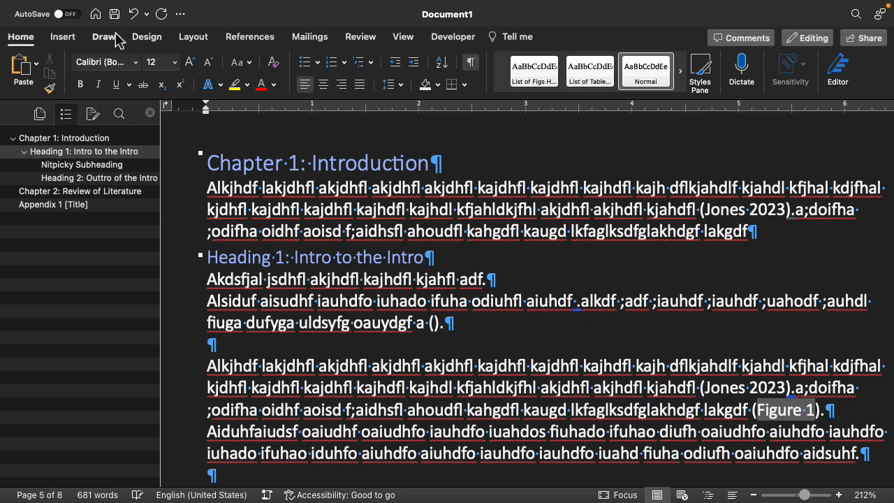
left_click(64, 39)
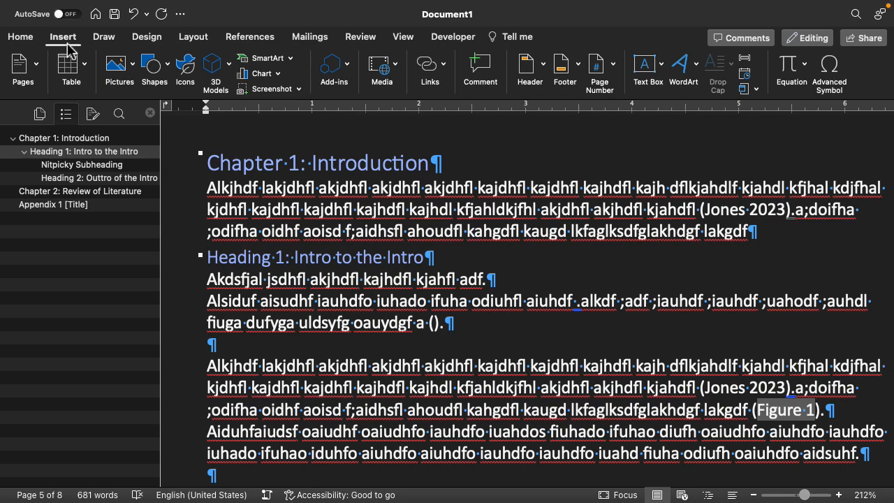
left_click(182, 8)
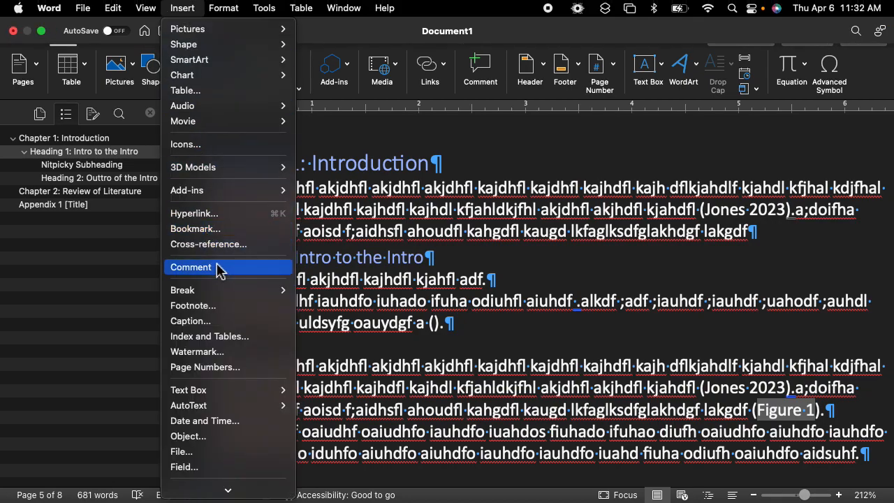
mouse_move(249, 83)
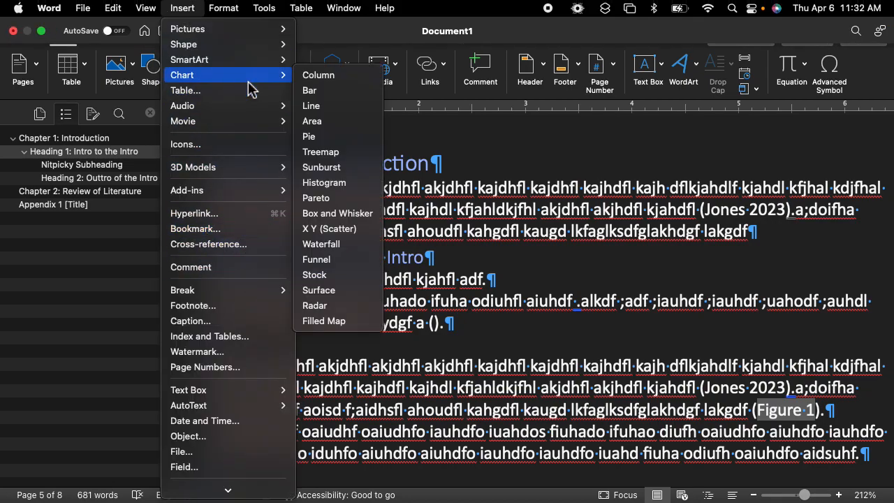
left_click(343, 79)
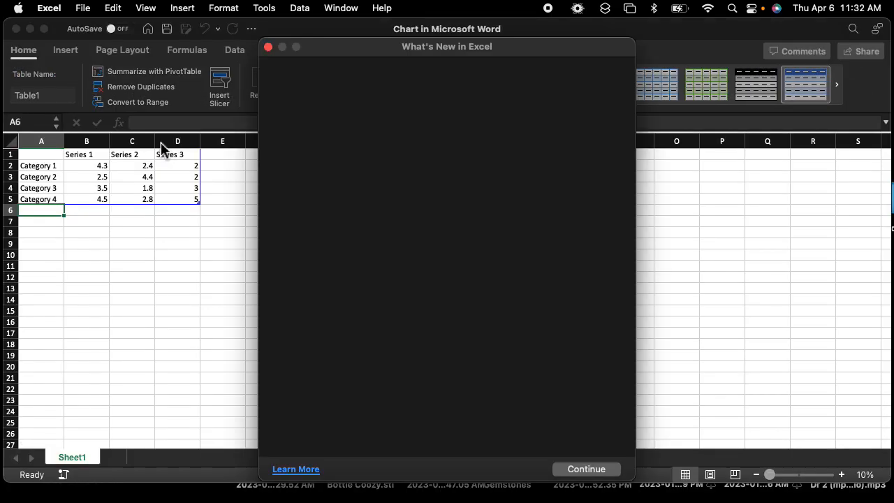
Dismiss the What's New window in Excel and save the chart's workbook to the Desktop as "Chart in Microsoft Word"
left_click(592, 471)
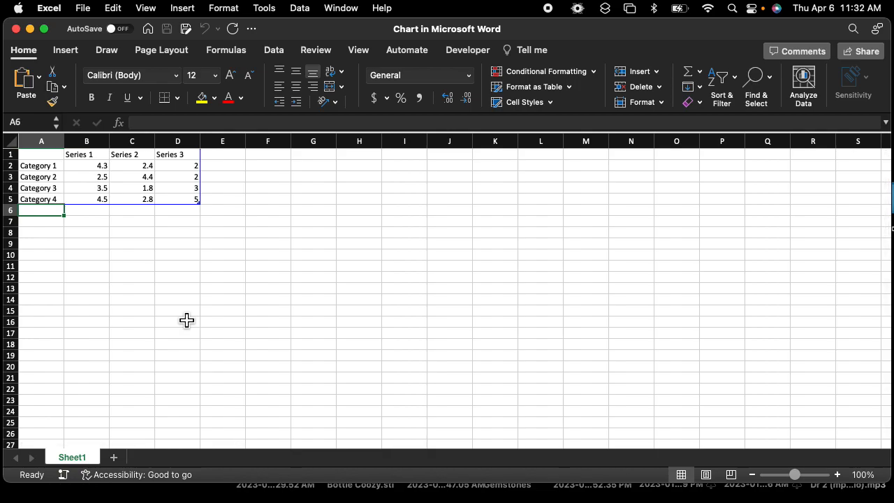
key("super+s")
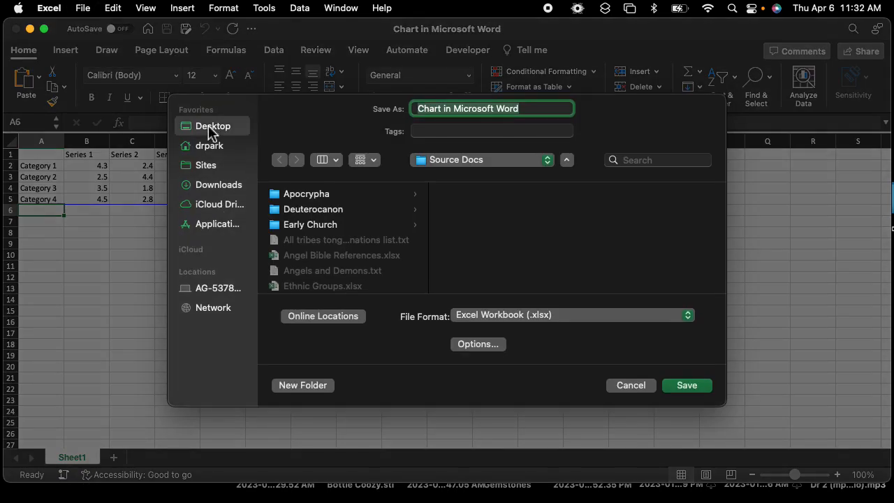
left_click(210, 128)
left_click(698, 387)
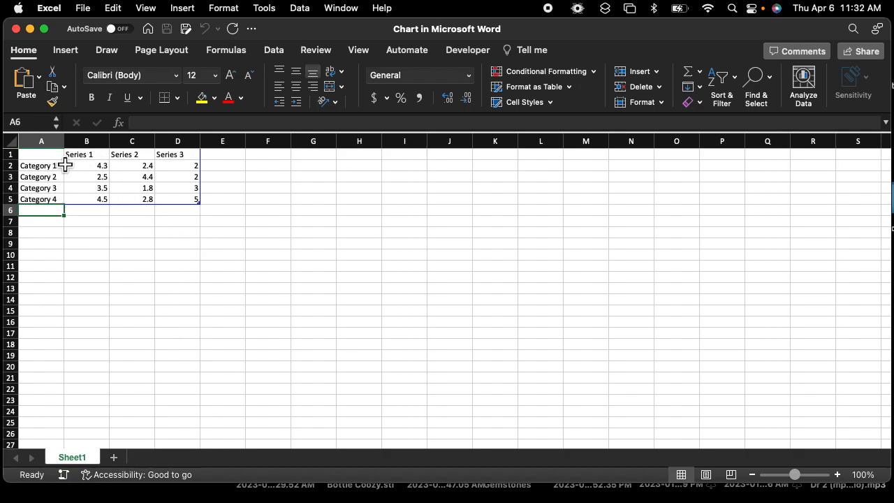
Review the sample data's series headings and category rows, and switch back to Word to examine the column chart they produce
left_click_drag(78, 154, 180, 157)
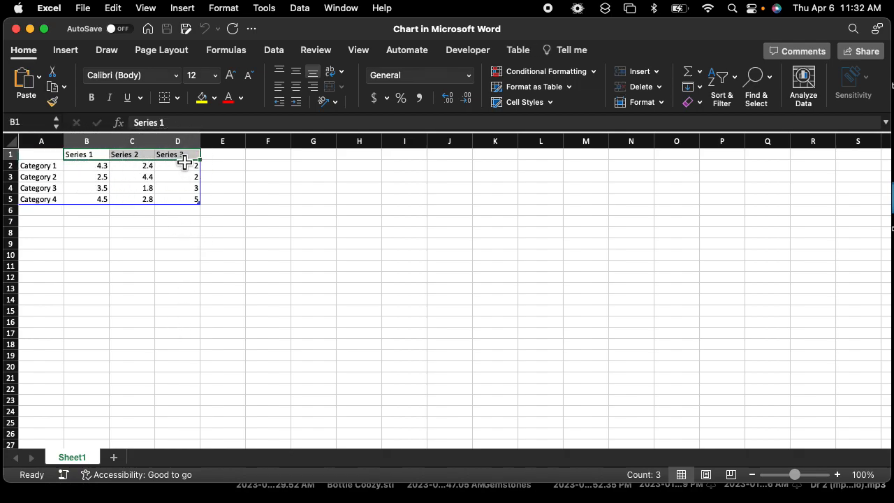
left_click_drag(42, 169, 36, 199)
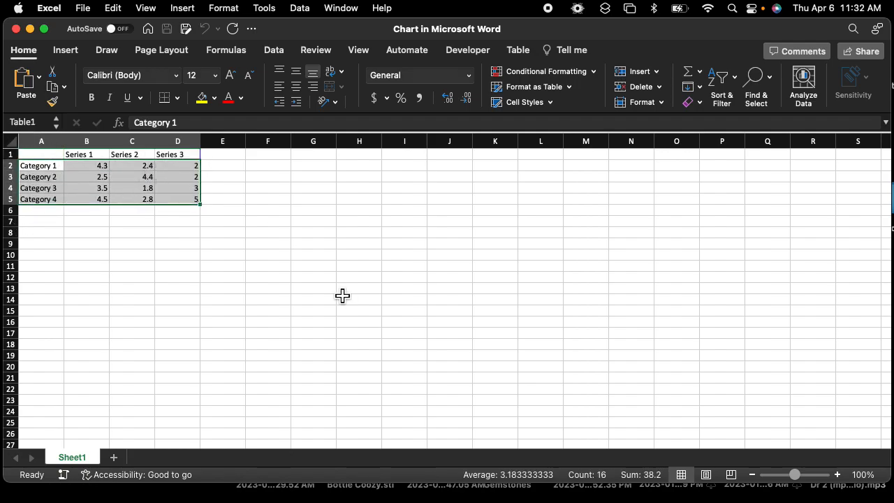
key("super+Tab")
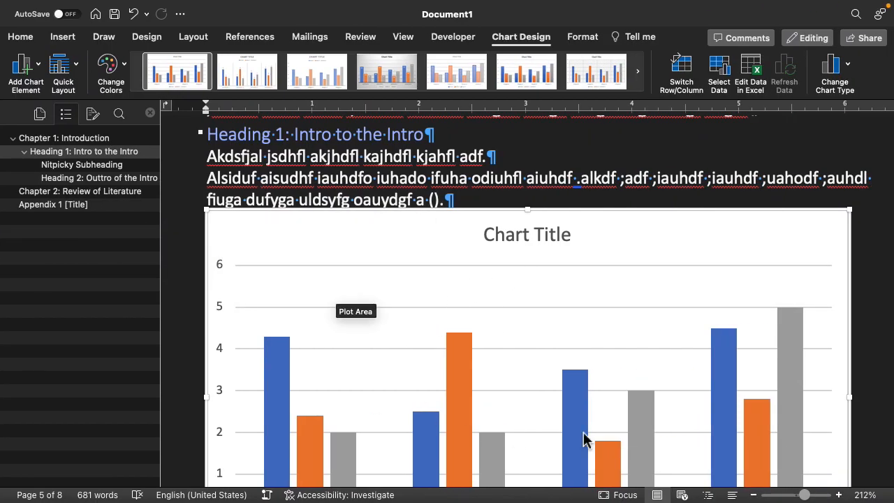
scroll(584, 441, "down", 5)
scroll(584, 441, "up", 3)
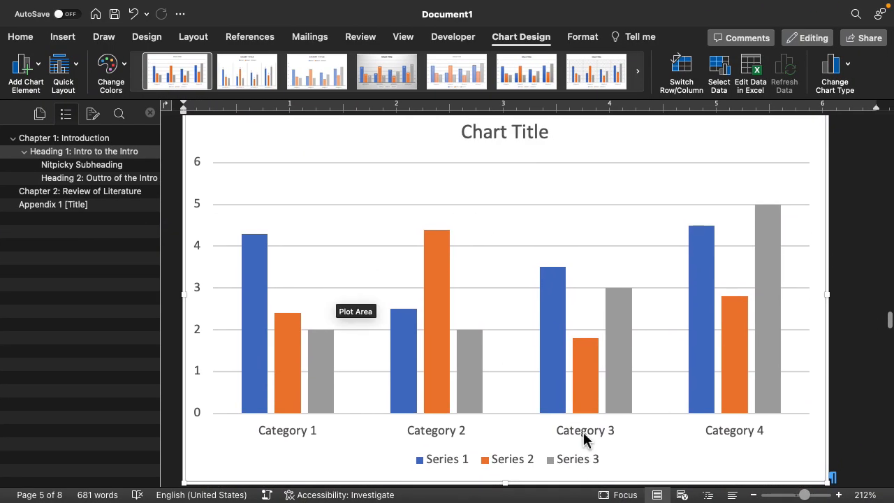
scroll(583, 437, "up", 1)
scroll(583, 437, "left", 1)
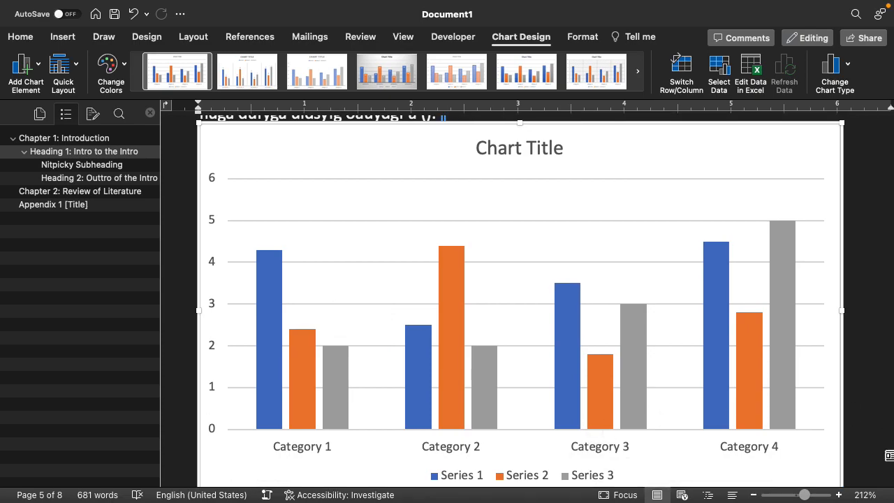
left_click_drag(809, 497, 802, 495)
scroll(833, 264, "up", 3)
scroll(834, 264, "left", 1)
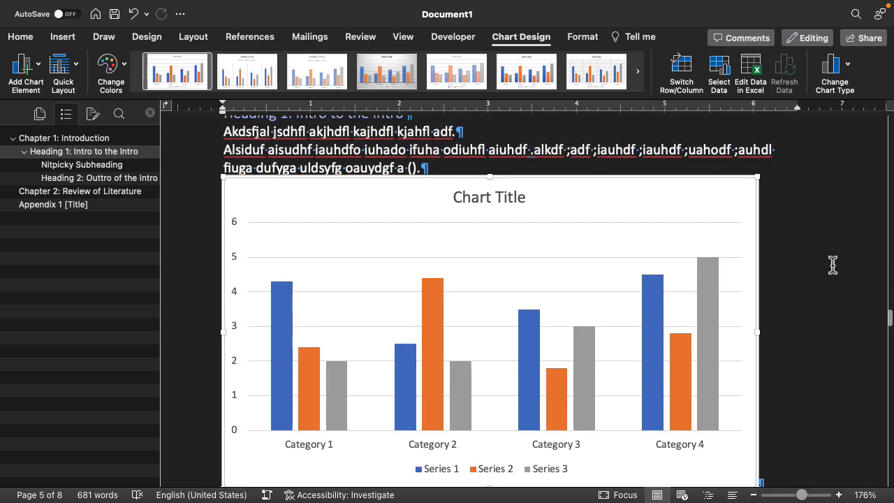
Insert a Figure caption in a new paragraph above the column chart, reading "Figure 1: Carting a course to thesis proposal writing success!"
left_click(494, 169)
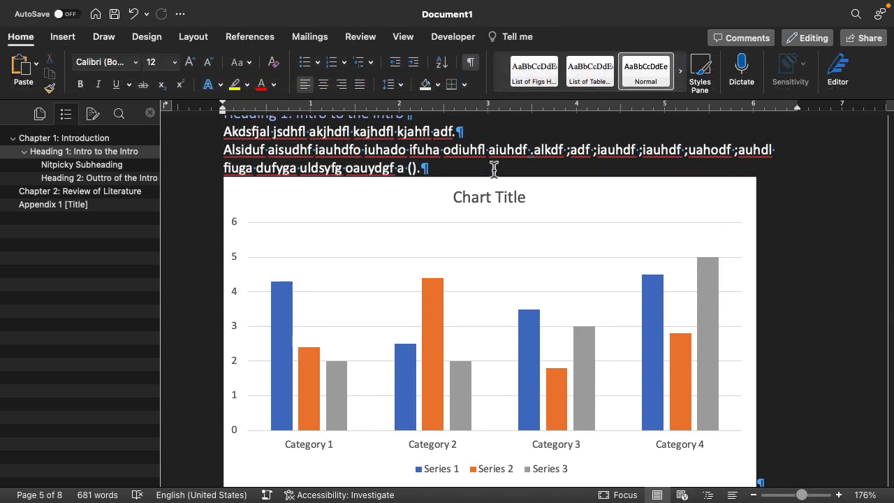
key("Return")
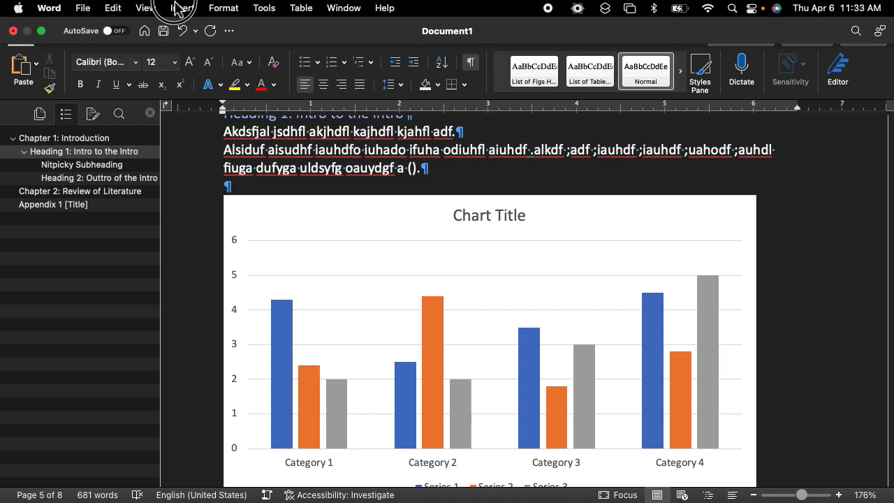
left_click(179, 9)
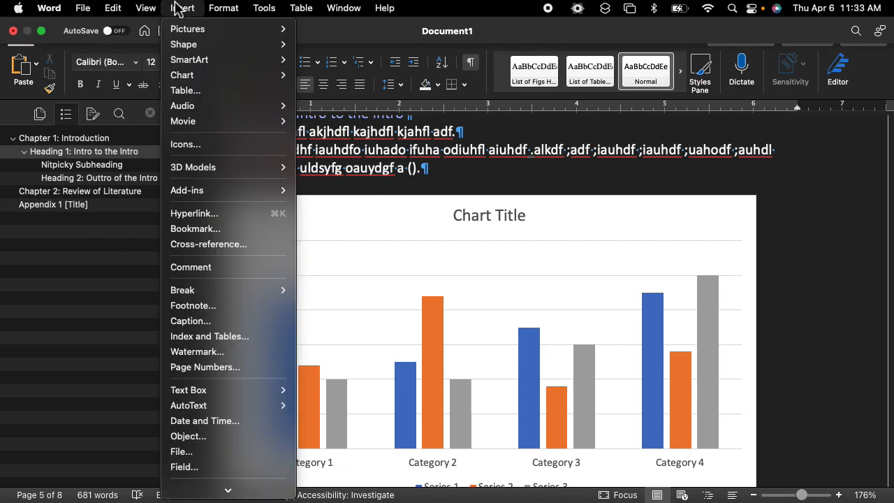
left_click(207, 322)
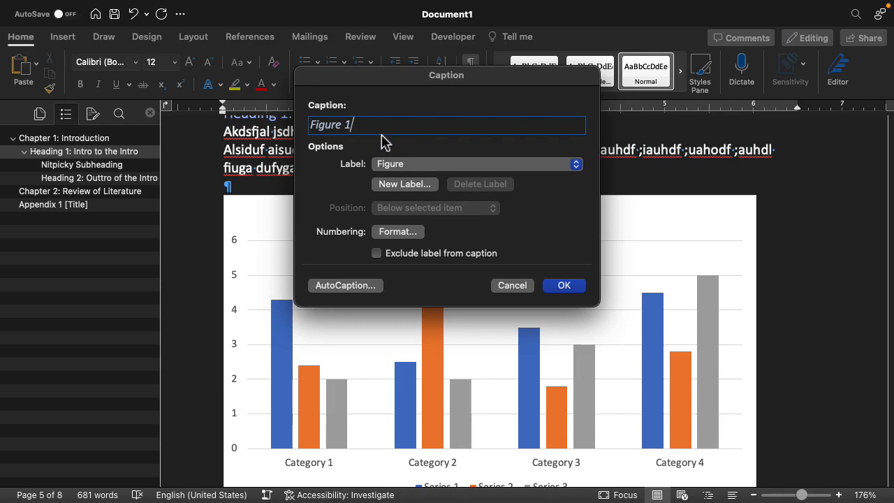
type(":")
type("Carting a course to thesis ")
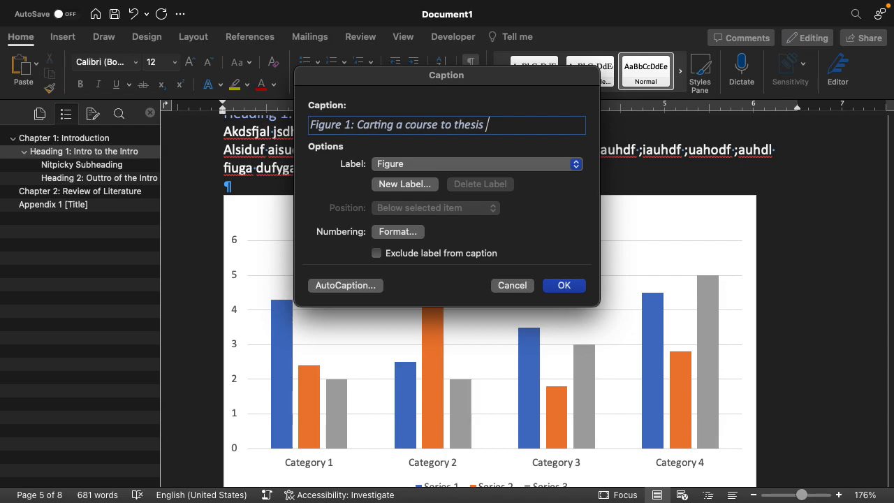
type("proposal writing success!")
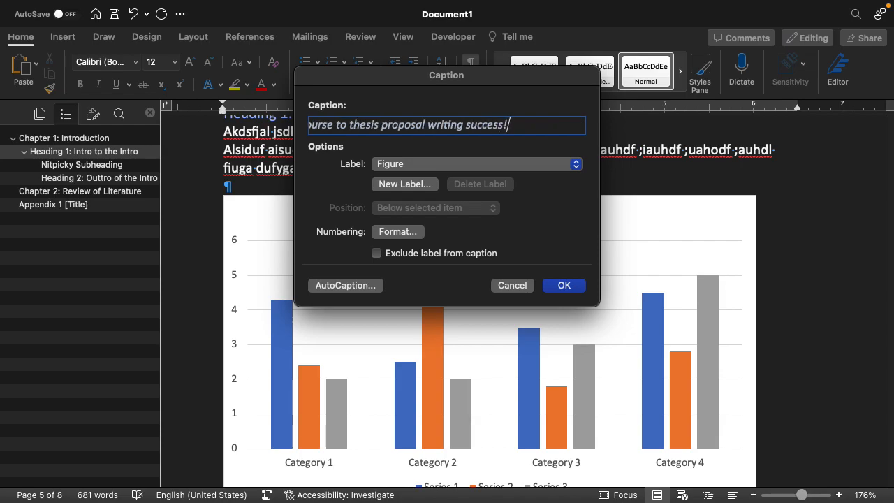
left_click(488, 165)
left_click(487, 165)
left_click(484, 168)
left_click(482, 170)
left_click(482, 172)
left_click(482, 171)
left_click(570, 286)
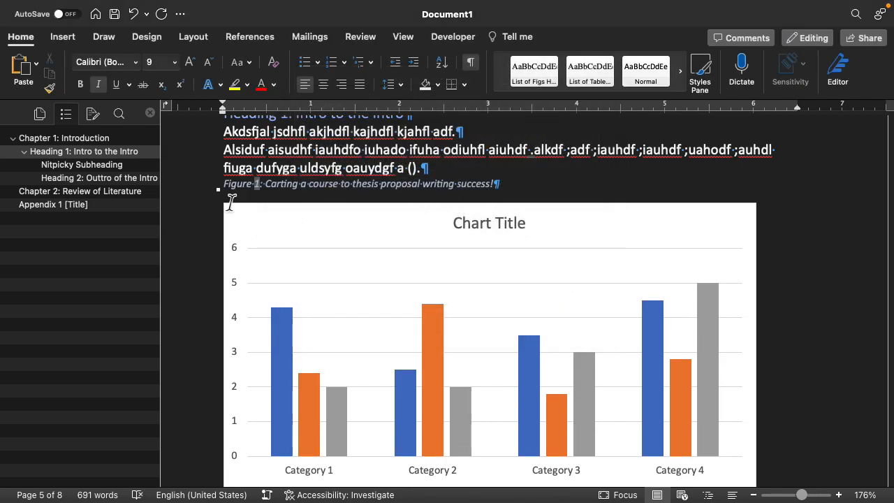
Check in the style gallery which style is applied to the caption line above the column chart
left_click(184, 202)
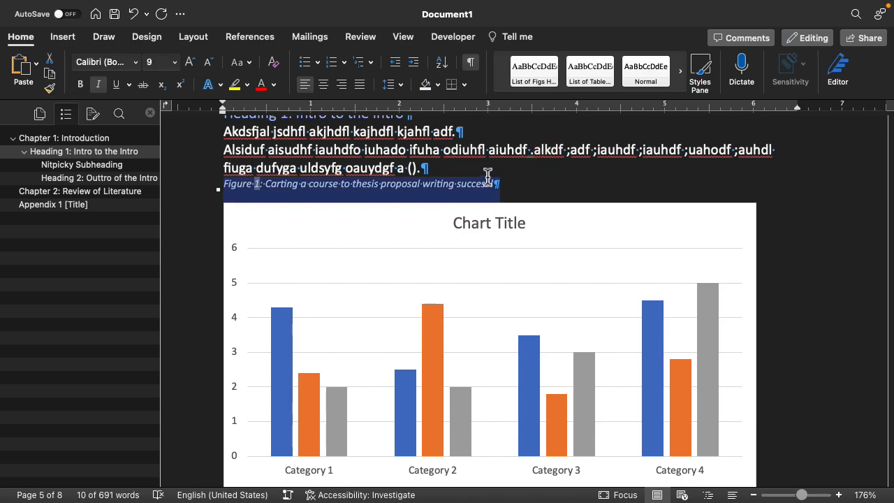
left_click(488, 174)
left_click(195, 203)
left_click(589, 98)
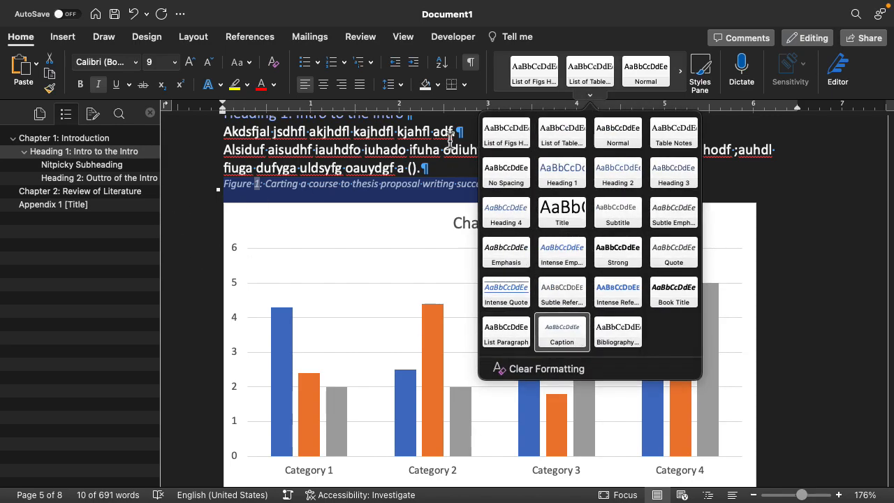
left_click(448, 168)
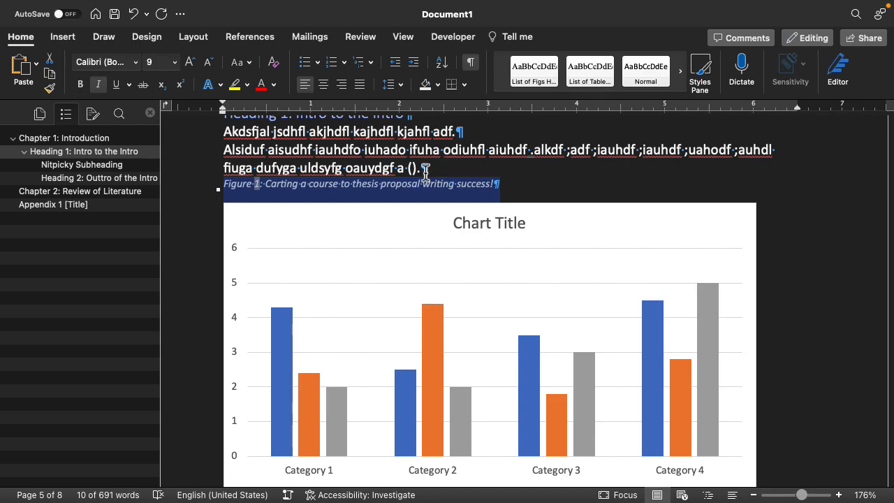
left_click(480, 172)
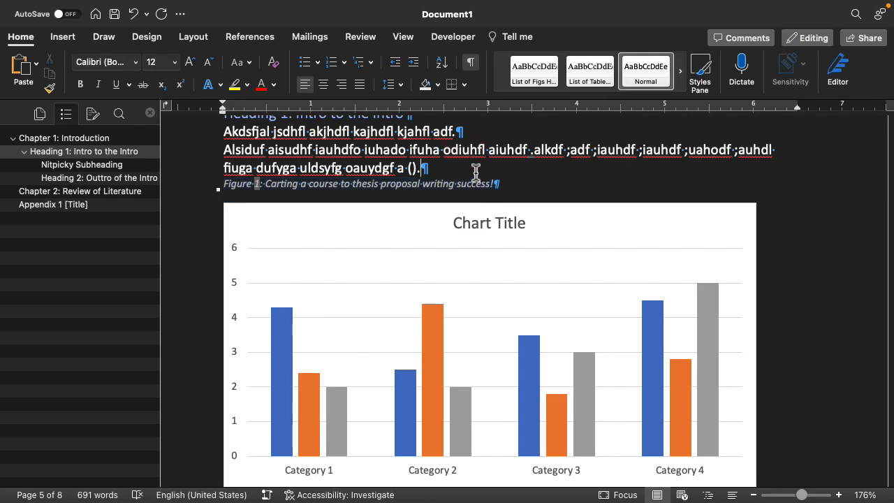
Add a new paragraph of several lines of placeholder text after the first body paragraph under Heading 1: Intro to the Intro, ending with a period
left_click(469, 132)
key("Return")
type("LSDKJf")
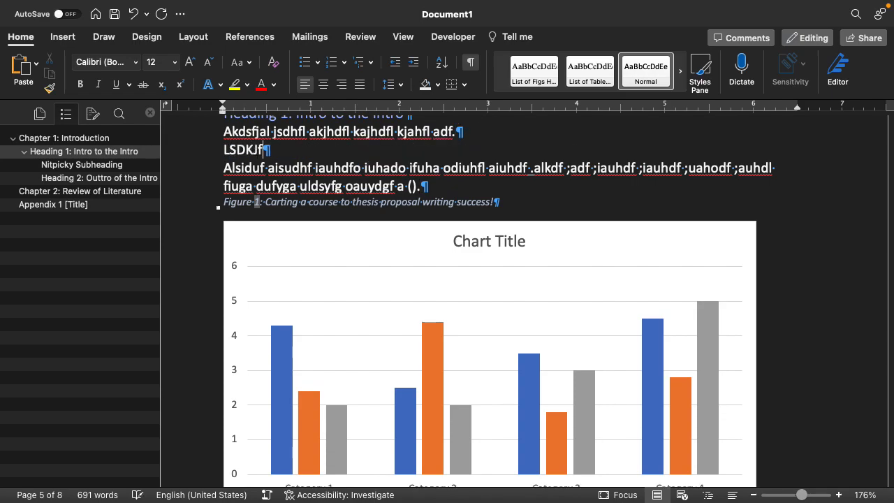
type(" alksjdafl kdjfl akjdhfl kajhdfl kajhdl fkjha lkdjfh alkjdhfl ak")
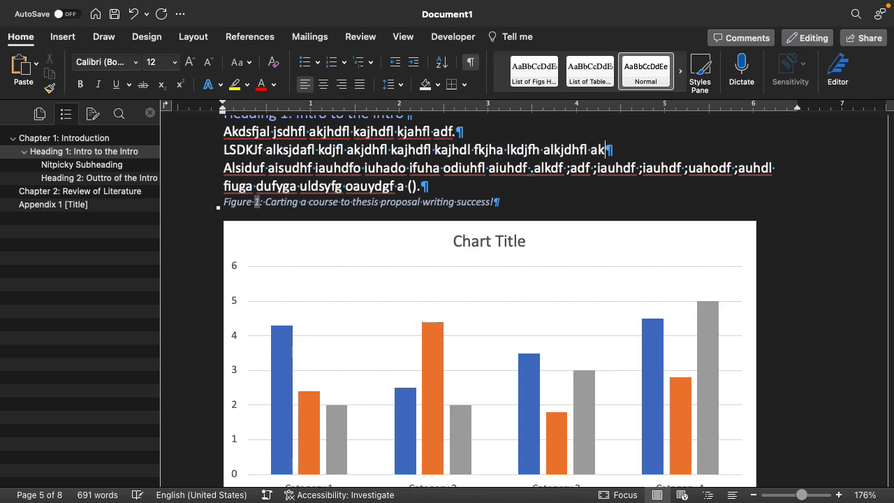
type("jhdfl kajhdfl kajhdl kfjhal ksdjfhl akjdhf lkajhdf lkajh")
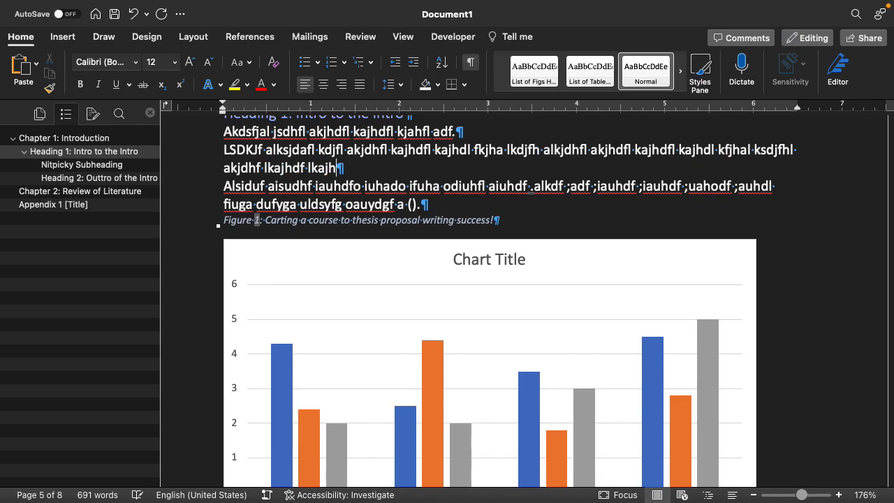
type("dl fkjahdl kfjhal kjdhfl akjdhfl kajhdfl kajhdfl kajhdfl kajhdf")
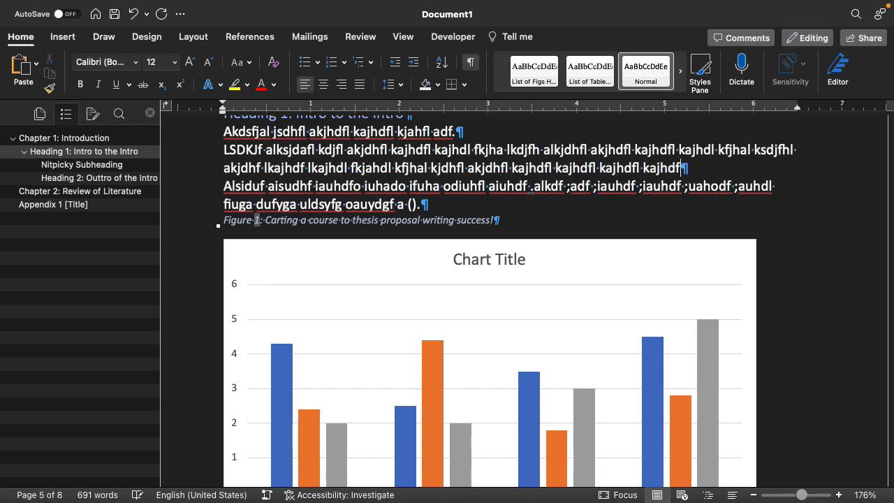
type("lkajhfl kajhdflkajhdflkjahdfl kajhdfl kajhf lkajhdfl kaj")
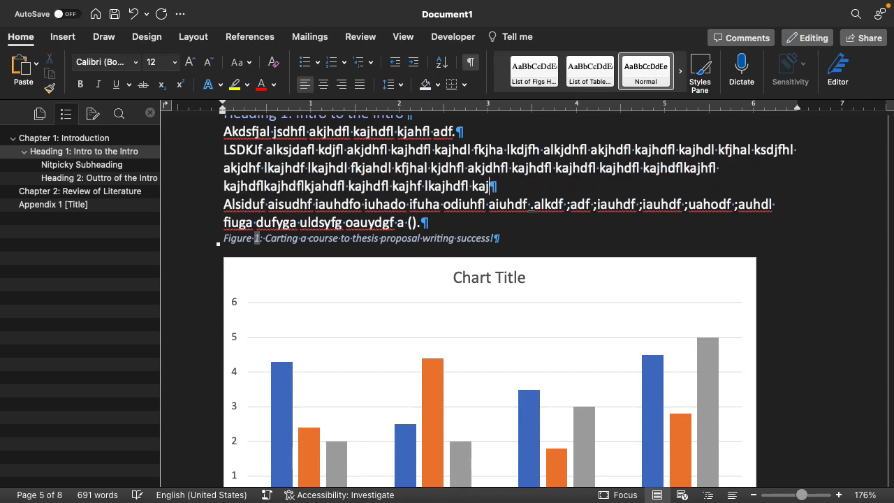
type("hdf lkjahdflkjahd flkjahdfl kajhdf lkajhdf lkjahdfl kjahdl fkjh")
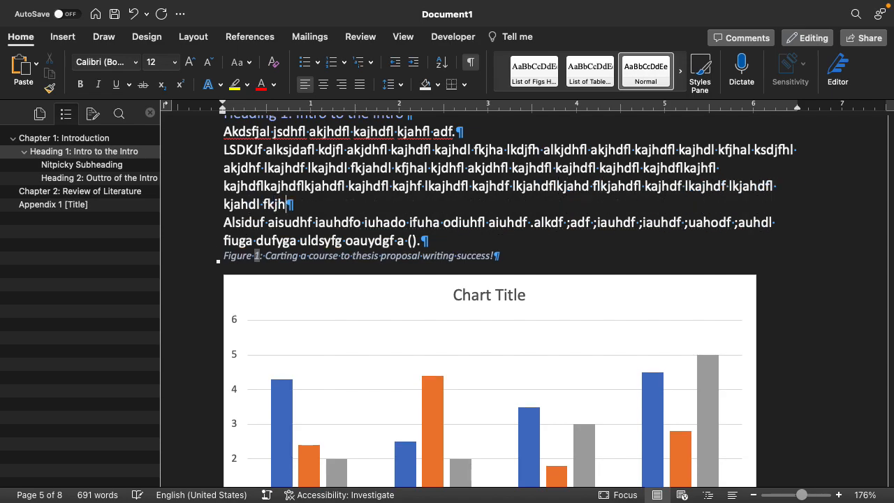
type("adl fkjhad lkfjha ldksjfhalkjdfh lakjdhf lakjdhflkajhdf lakjhd")
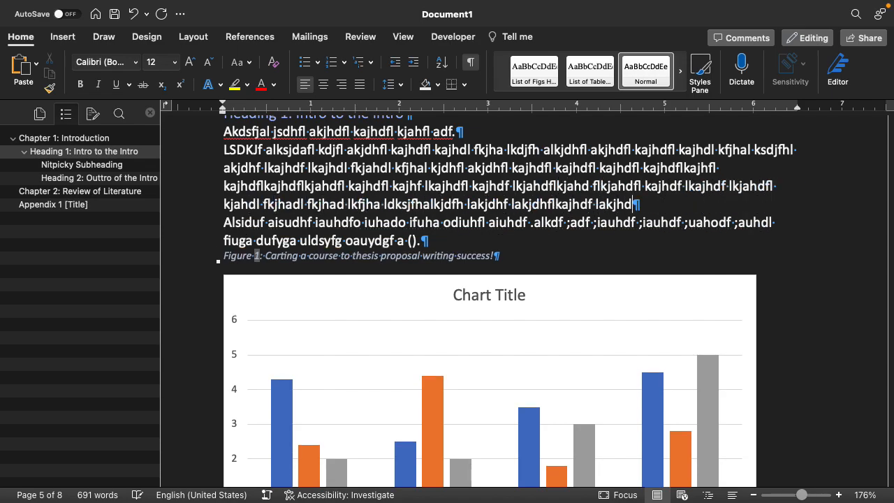
type("f lkajshdf lkajf lkajhf lkajhdf lkajhd flkjahd flkjahd lfkjh alsdkjfhl akjdhfl akjdhfl akjhdf")
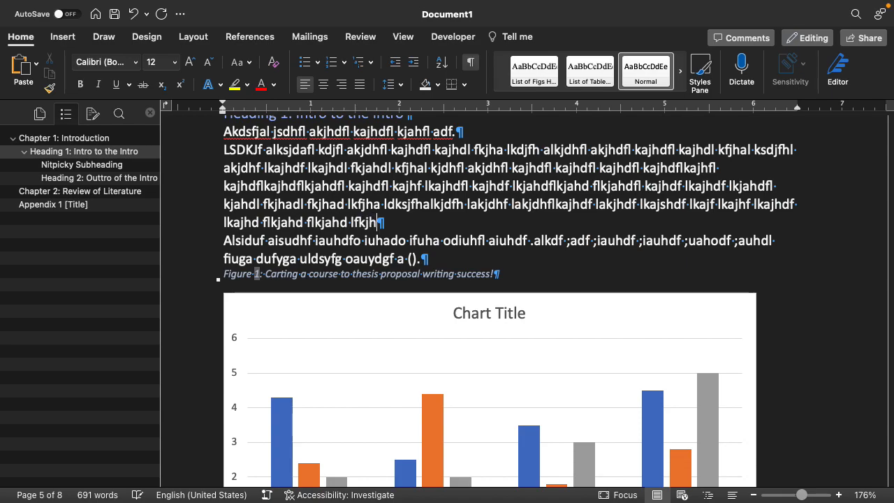
key("BackSpace")
type(".")
Copy the new placeholder paragraph and paste it twice below itself, with a blank line before each copy
key("shift+Up")
key("shift+Up")
key("shift+Up")
key("shift+Up")
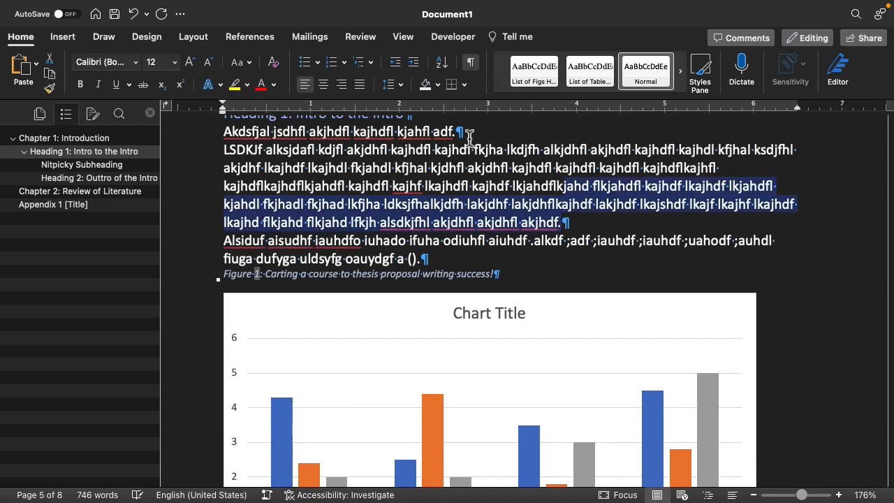
key("shift+Up")
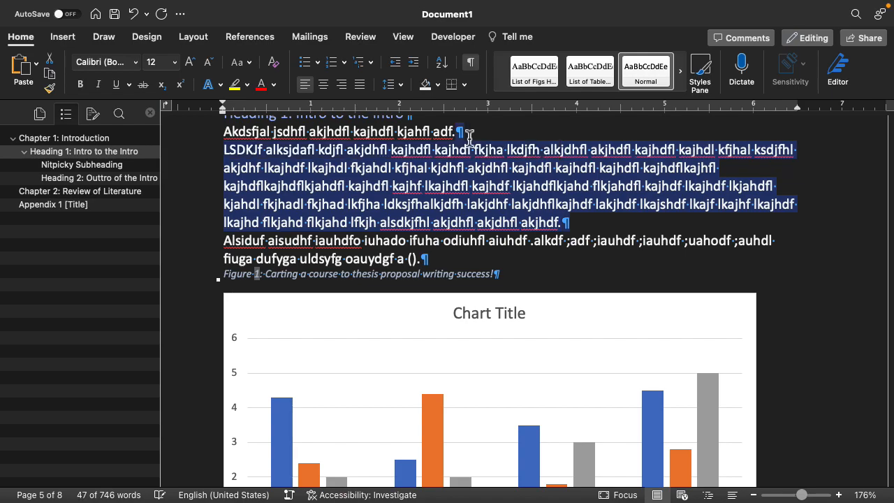
key("ctrl+c")
key("Right")
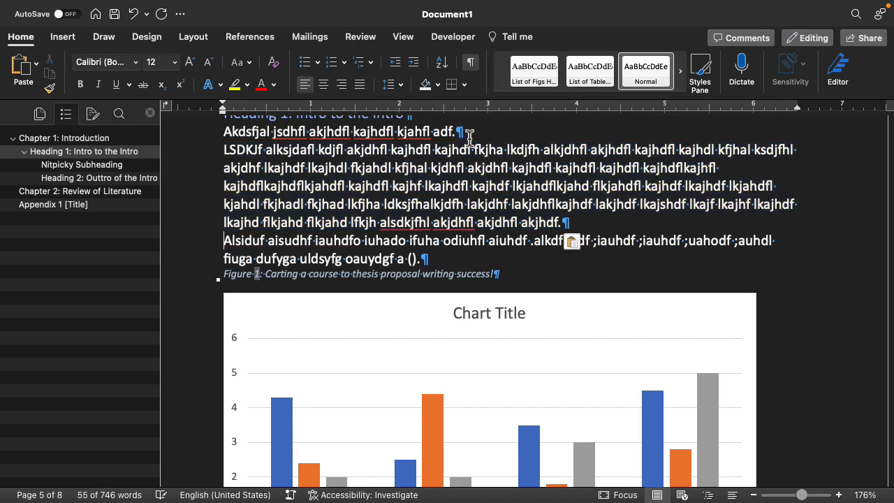
key("Return")
key("ctrl+v")
scroll(496, 168, "down", 3)
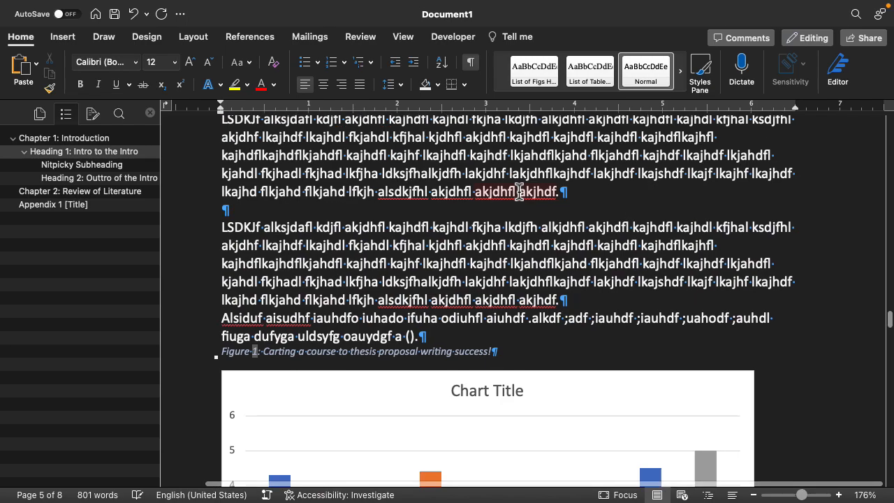
key("ctrl+v")
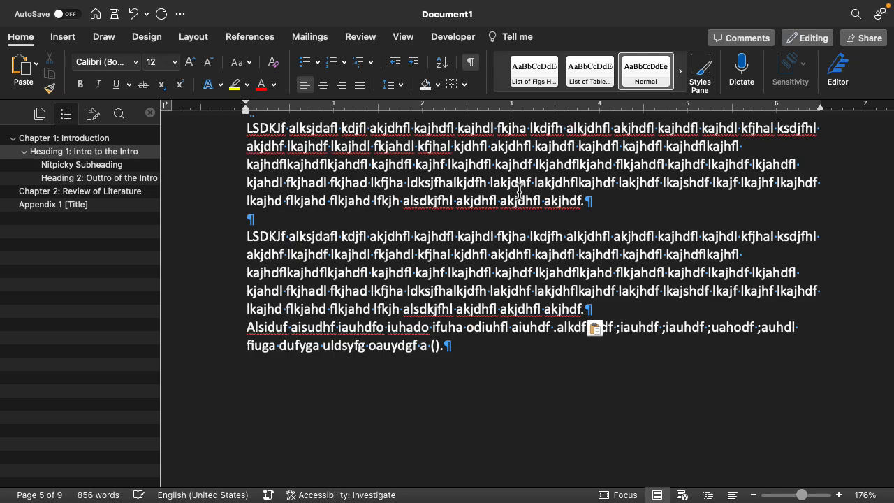
Examine where the captioned chart and cow picture fall on the following pages, selecting the Figure 1 and Figure 2 caption lines
scroll(373, 325, "down", 1)
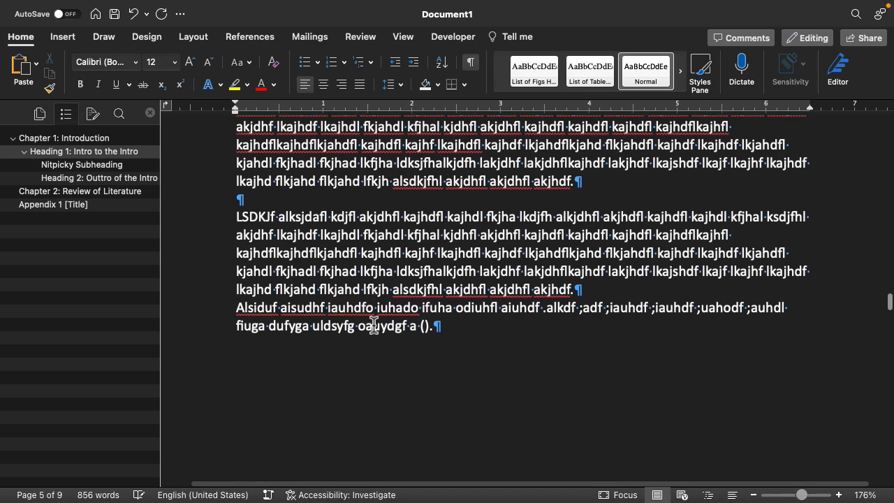
scroll(373, 326, "down", 10)
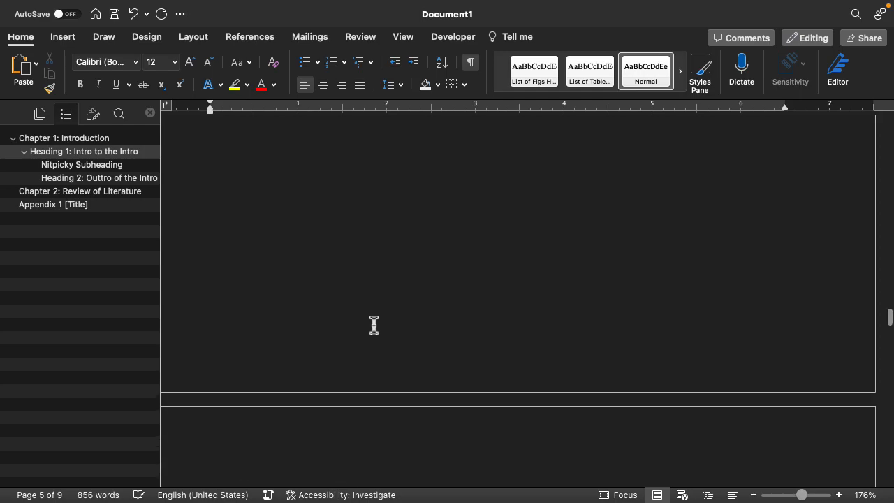
scroll(374, 326, "down", 6)
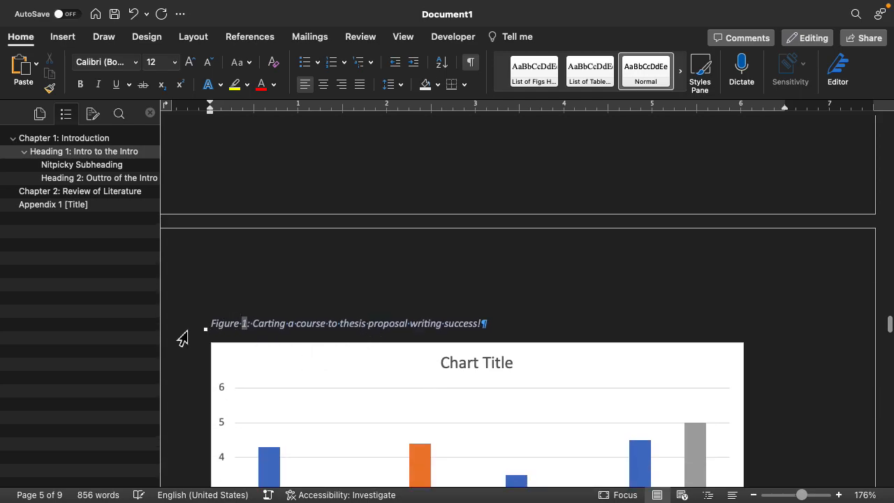
left_click(180, 331)
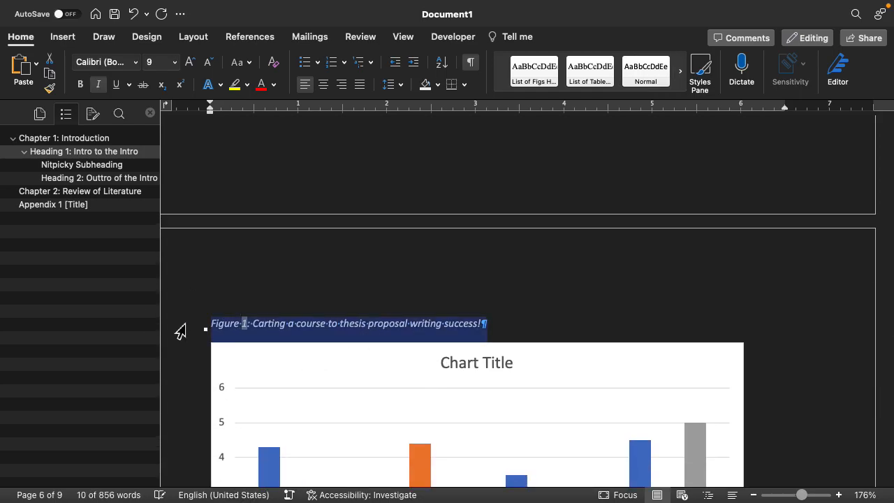
scroll(180, 332, "down", 5)
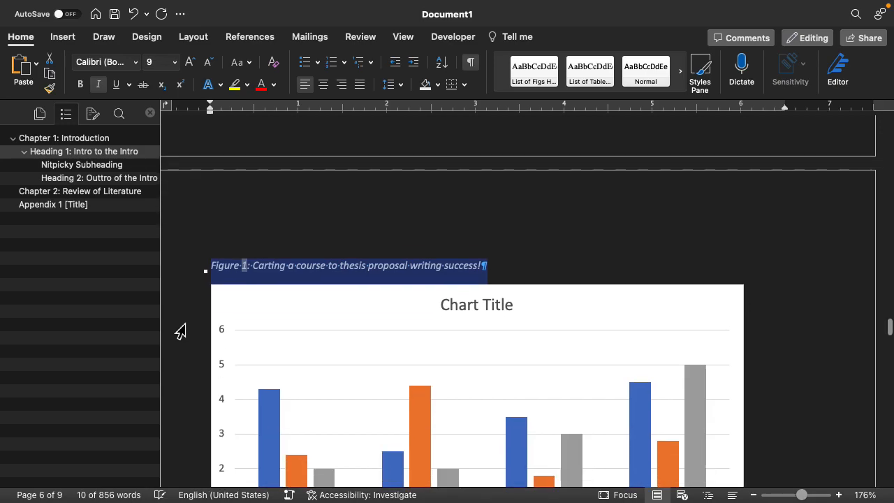
scroll(179, 332, "down", 4)
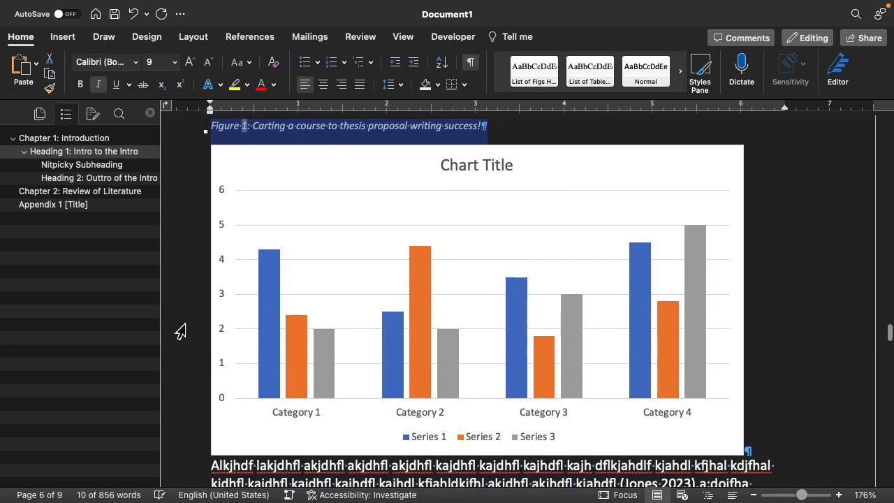
scroll(180, 332, "down", 8)
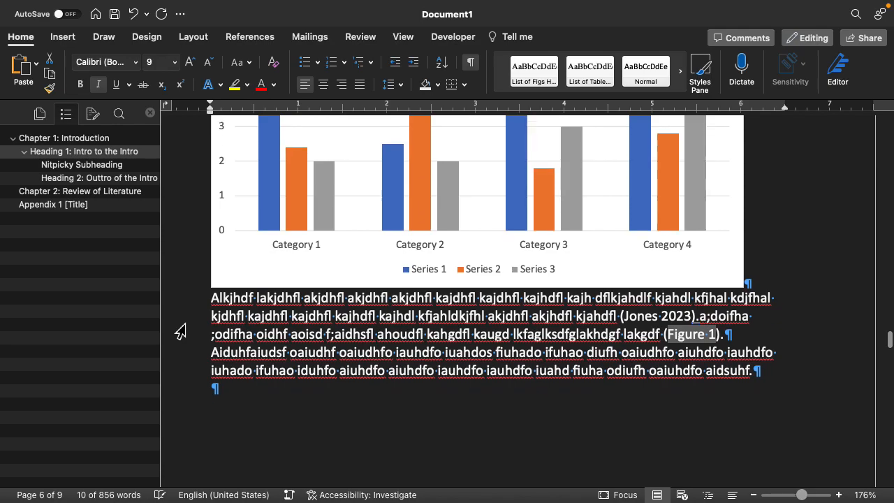
scroll(179, 331, "down", 15)
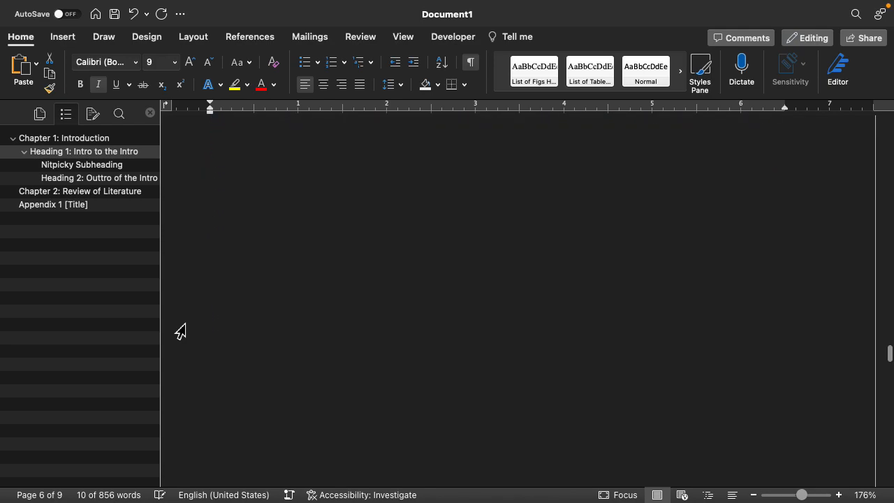
scroll(180, 331, "down", 3)
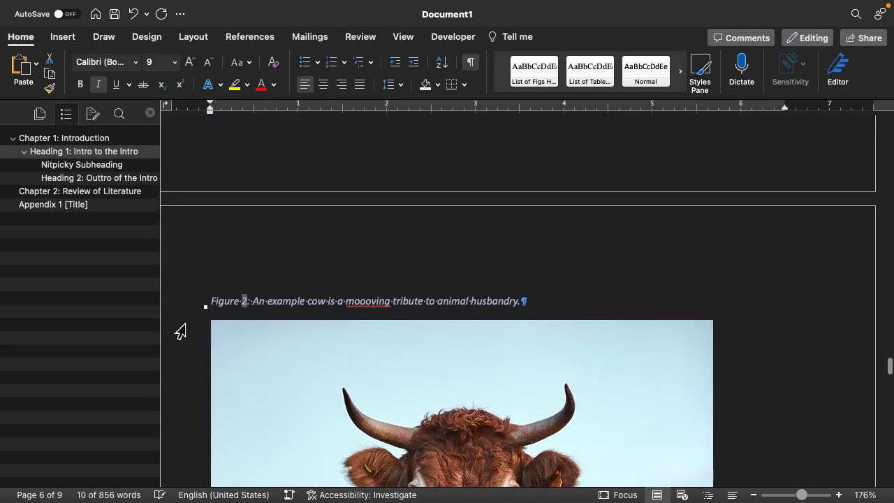
left_click(188, 312)
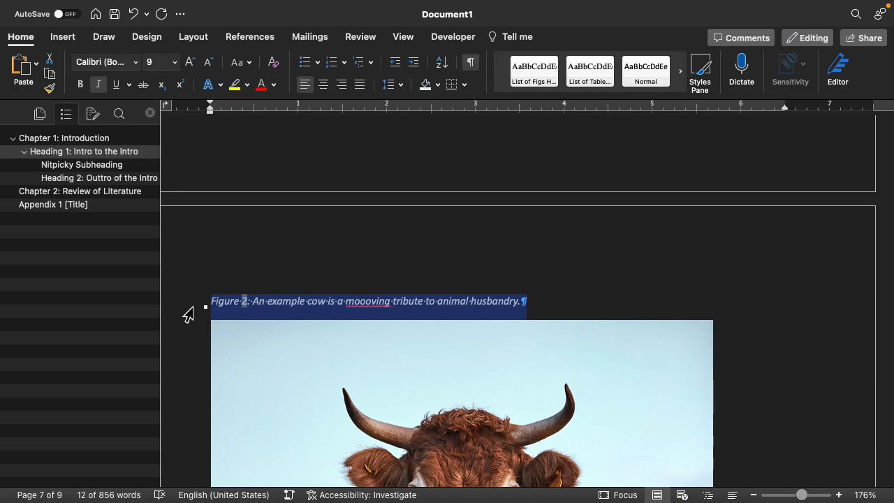
Place the insertion point inside the empty parentheses before the chart and check the Figure 1 caption it should refer to
scroll(188, 315, "up", 10)
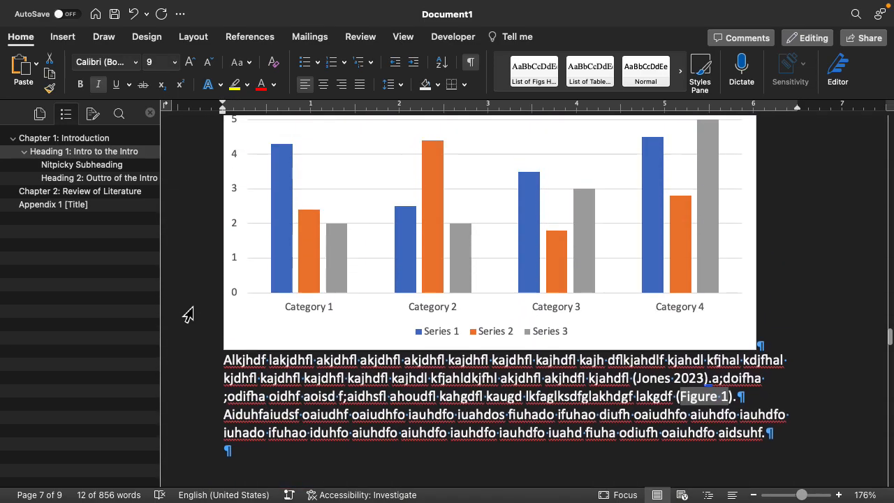
scroll(188, 315, "up", 4)
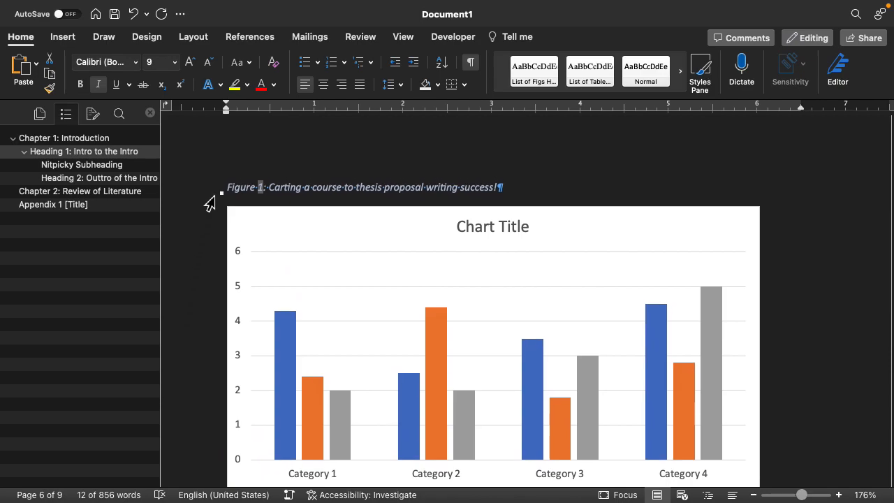
scroll(210, 203, "up", 5)
scroll(211, 199, "up", 5)
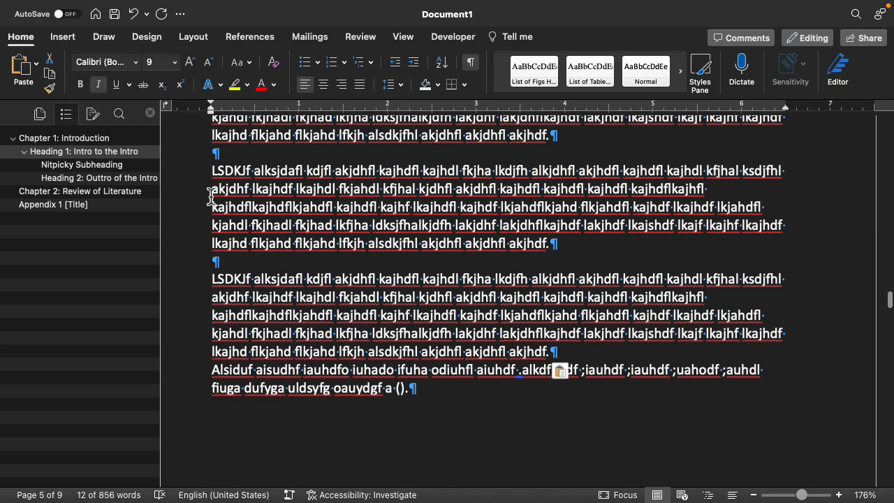
left_click(401, 391)
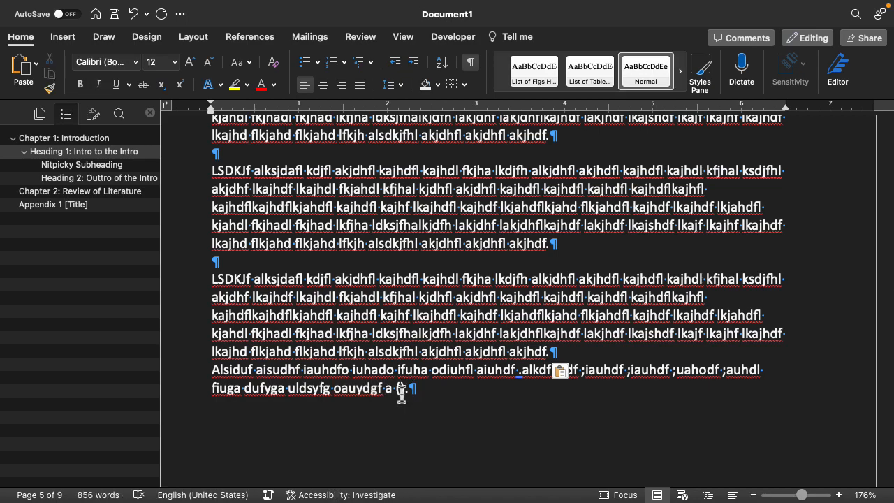
scroll(401, 393, "down", 5)
scroll(402, 394, "down", 5)
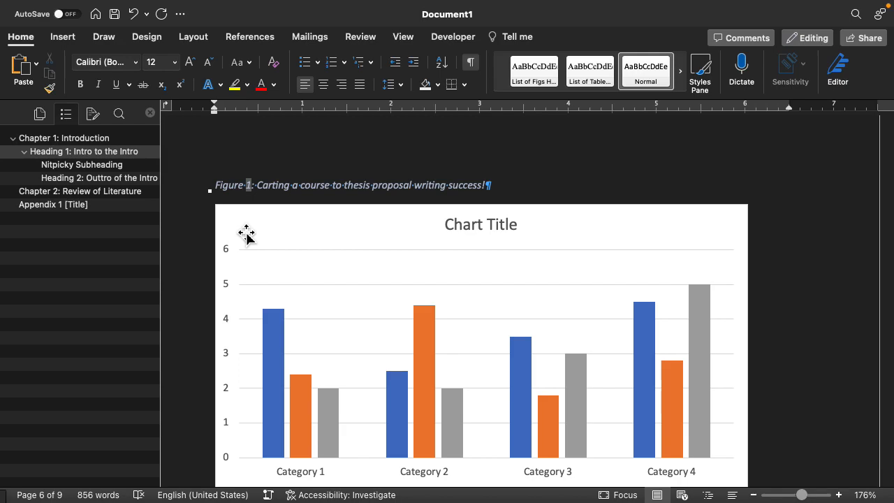
scroll(245, 233, "up", 10)
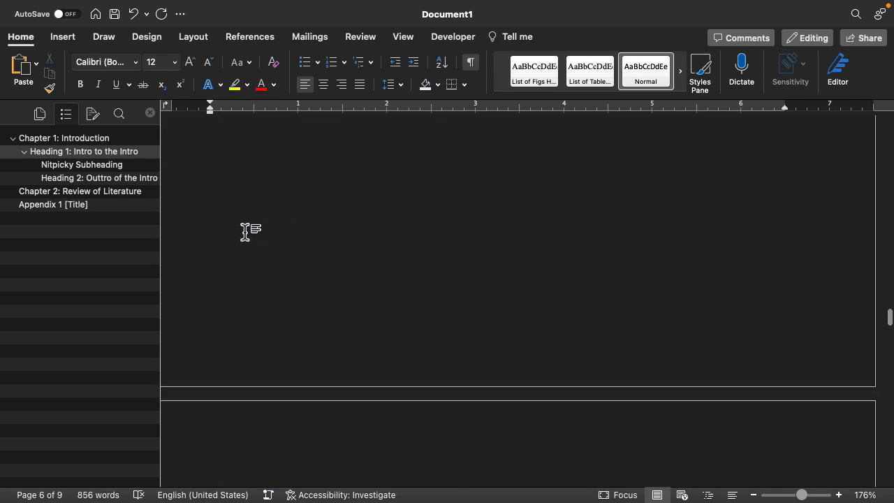
scroll(243, 231, "down", 1)
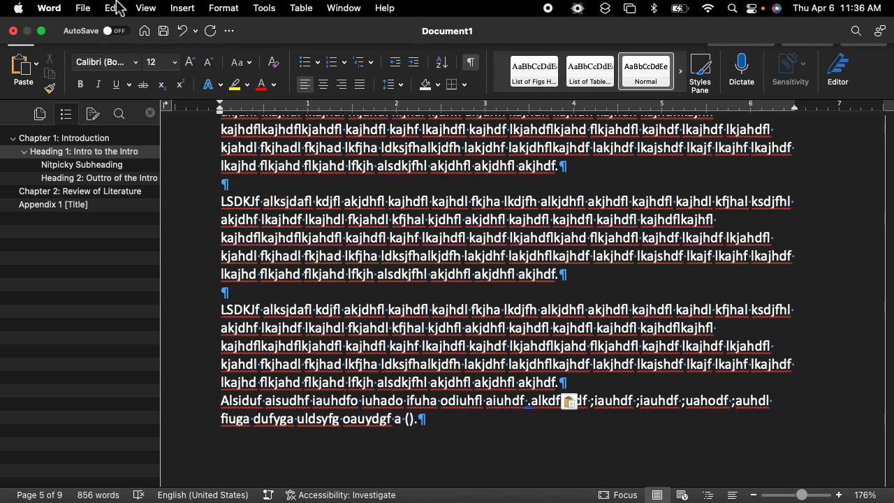
Start a cross-reference inside the empty parentheses before the chart, with Figure as the reference type
left_click(183, 8)
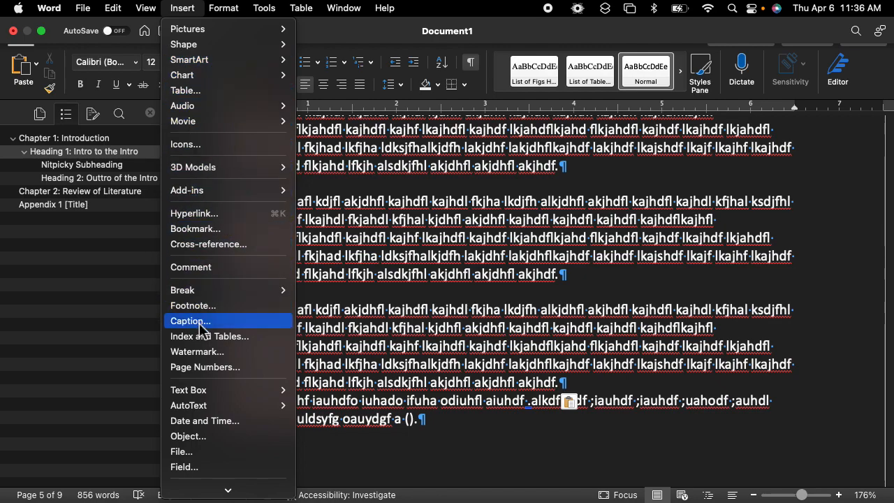
left_click(216, 244)
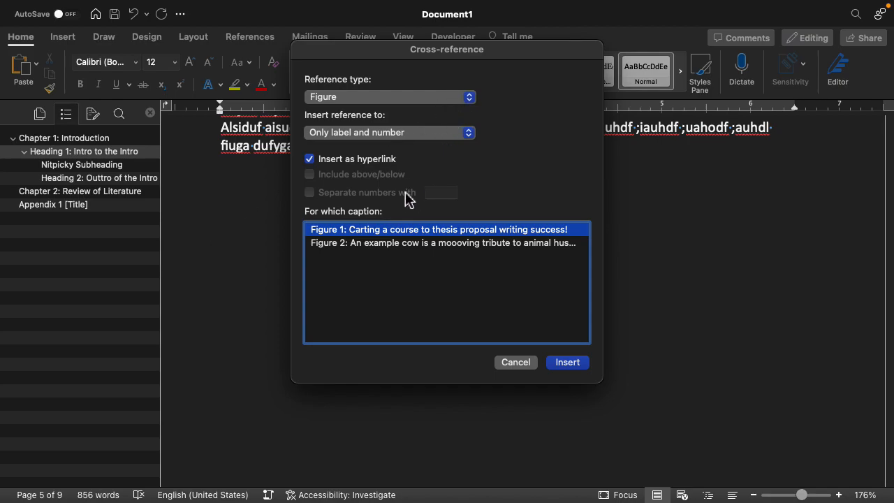
left_click(387, 100)
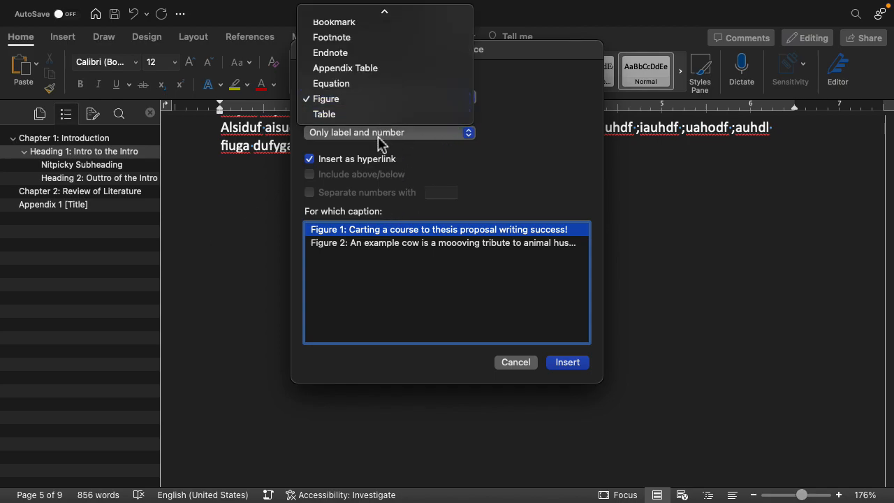
left_click(586, 158)
left_click(431, 98)
left_click(378, 98)
left_click(375, 99)
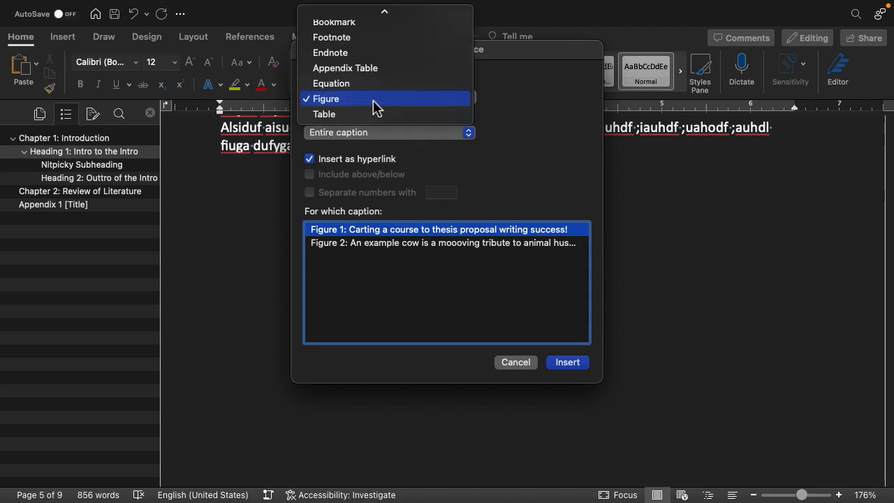
left_click(373, 102)
left_click(348, 99)
left_click(348, 99)
left_click(348, 99)
left_click(349, 100)
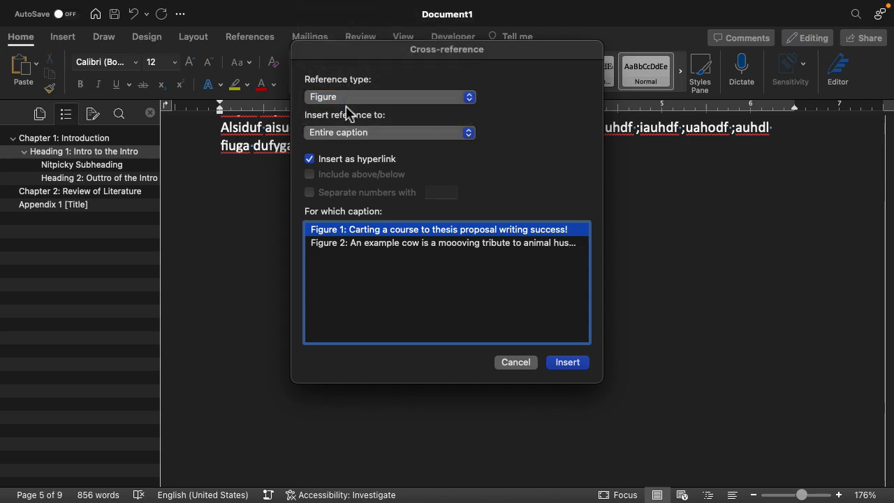
Insert a hyperlinked cross-reference to the Figure 1 chart caption, showing only the label and number
left_click(358, 136)
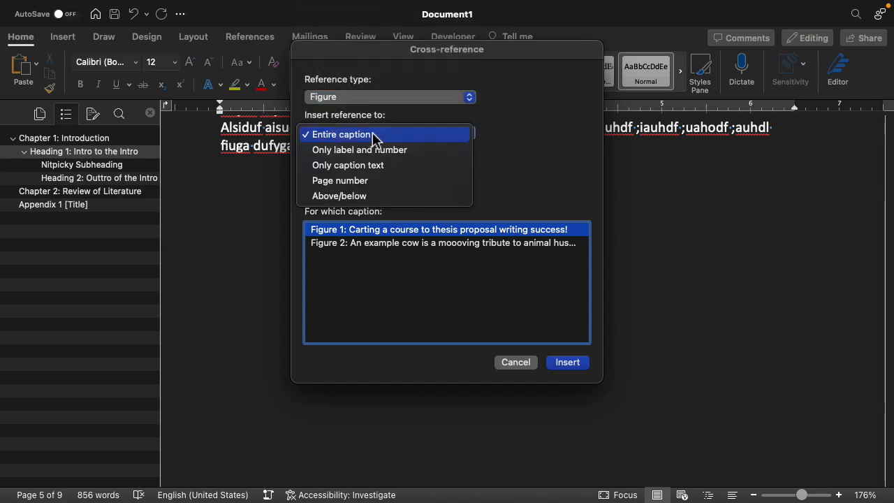
left_click(384, 153)
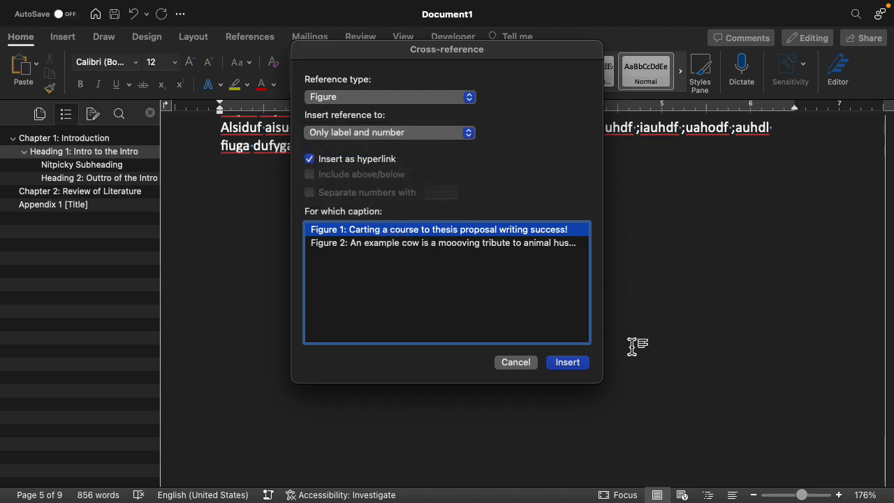
left_click(567, 365)
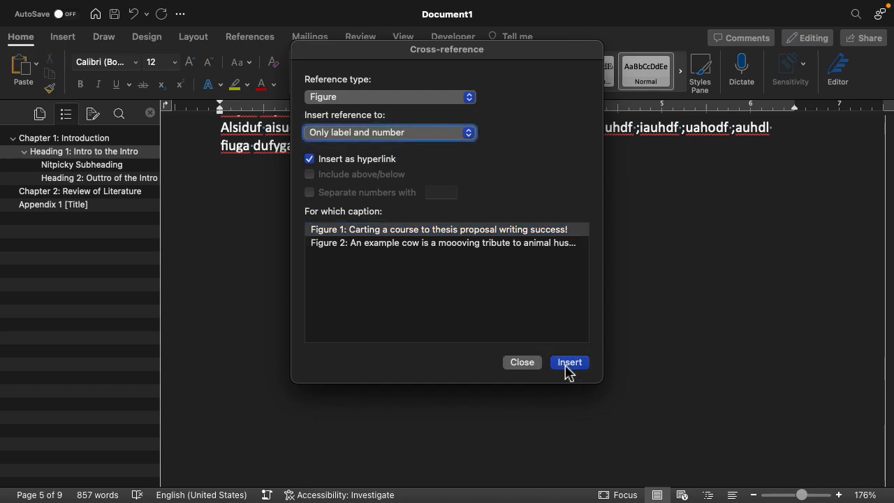
left_click(529, 364)
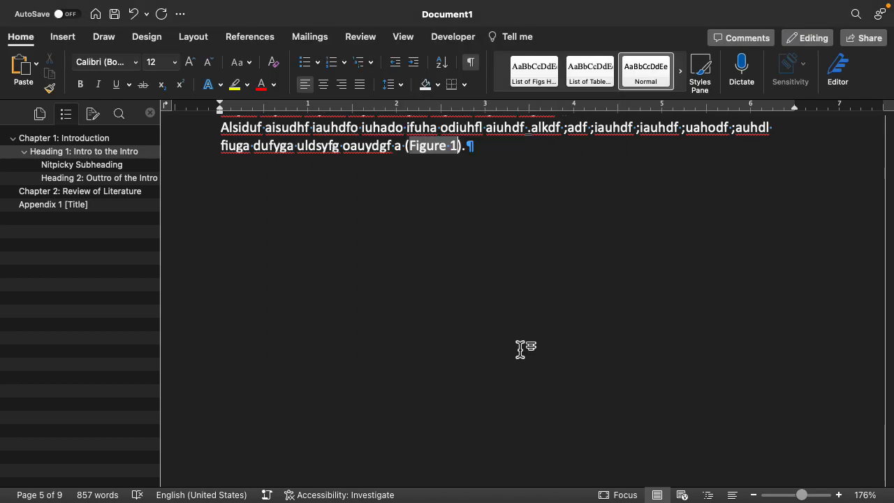
Correct the misspelled first word of the Figure 1 caption text to "Charting"
left_click(436, 171)
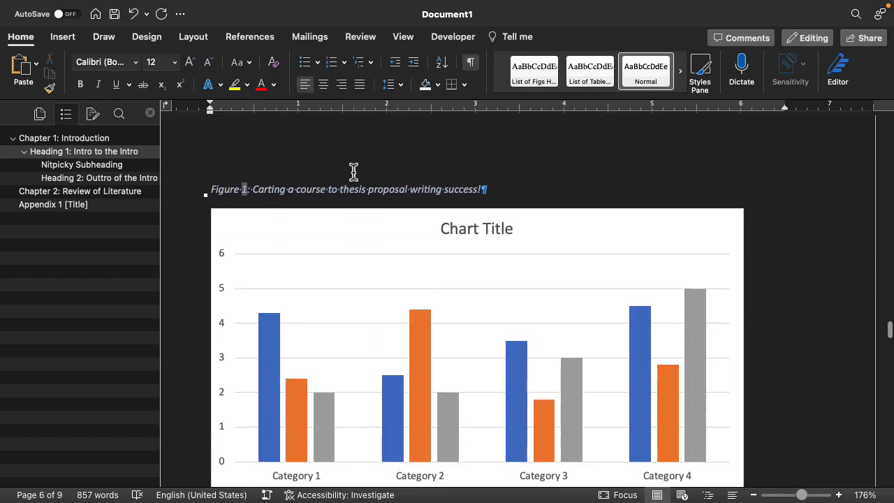
left_click(261, 190)
type("h")
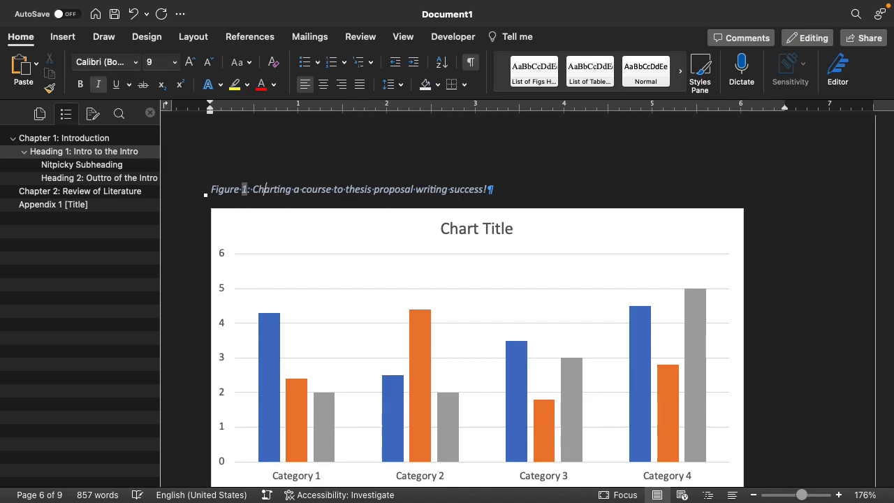
Update only the page numbers in the List of Figures
scroll(559, 247, "up", 10)
scroll(554, 245, "up", 15)
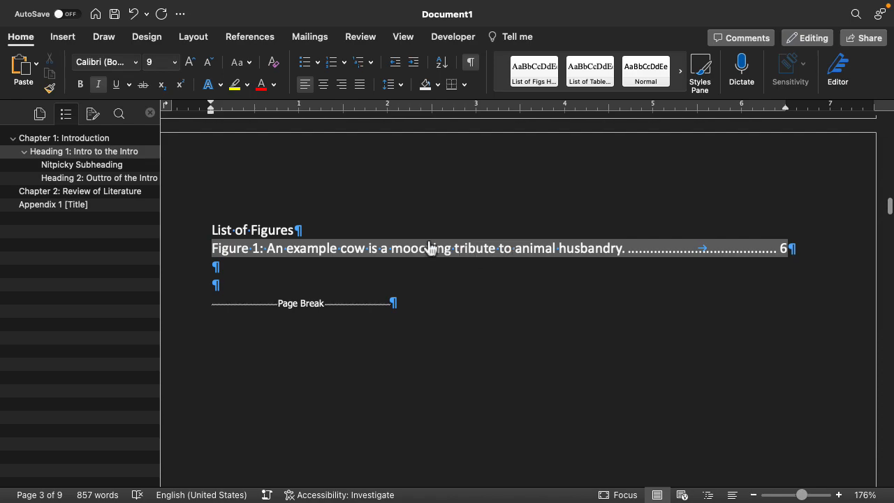
right_click(427, 245)
left_click(455, 359)
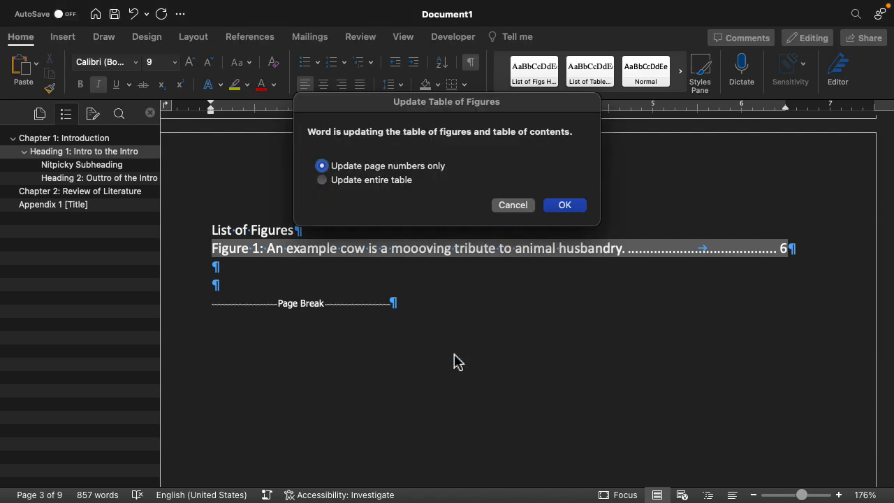
left_click(393, 188)
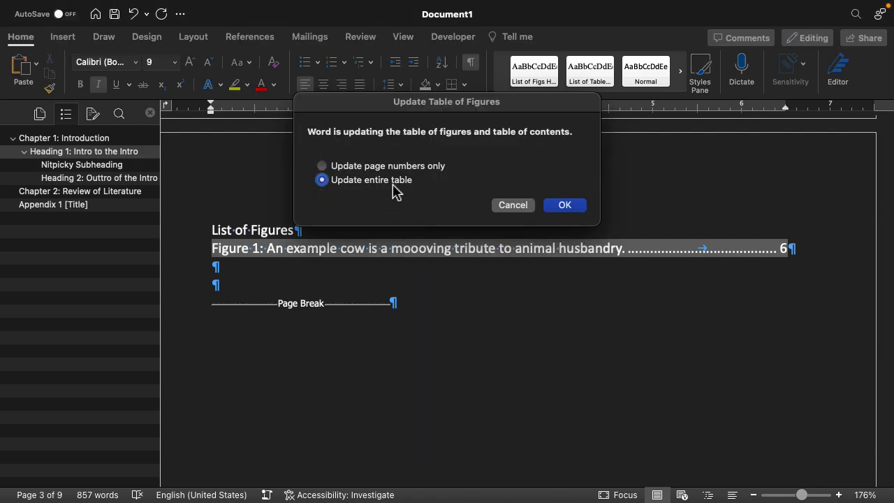
left_click(388, 165)
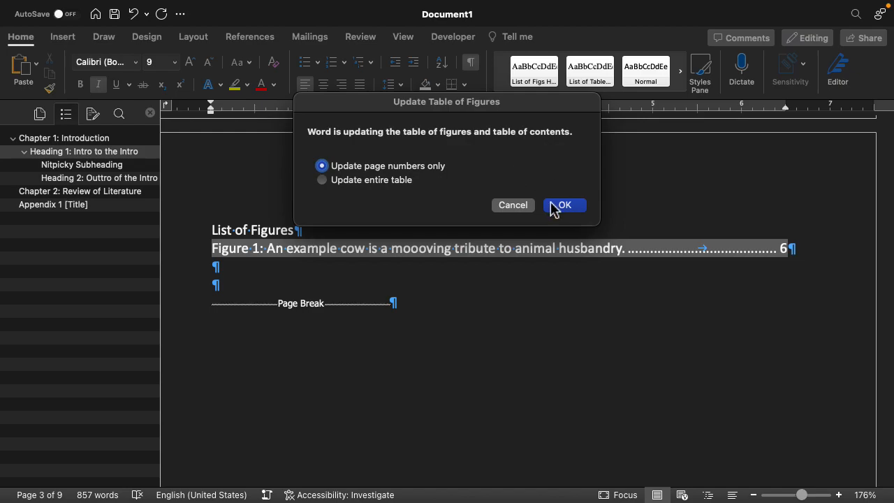
left_click(565, 209)
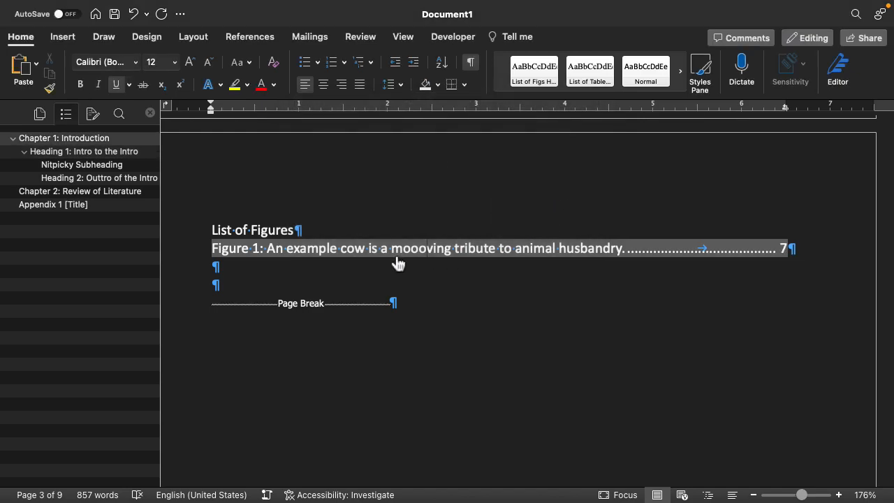
Update the entire List of Figures, including its caption entries
right_click(295, 249)
left_click(325, 364)
left_click(354, 184)
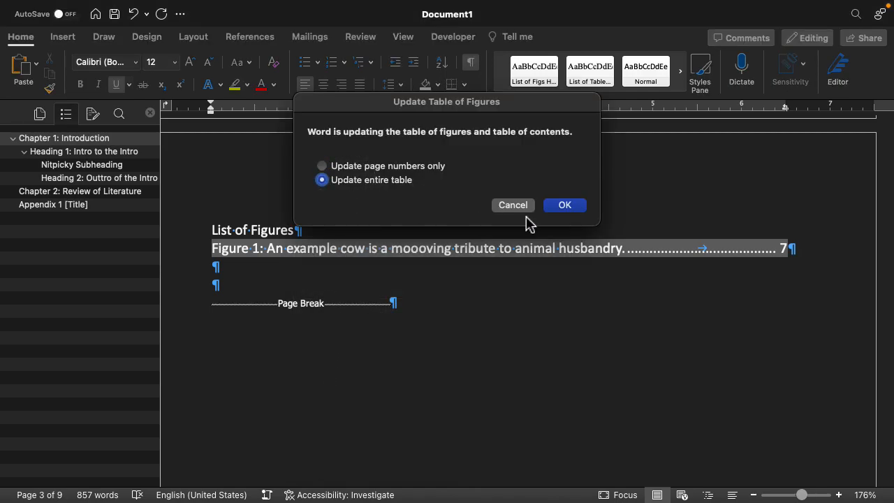
left_click(564, 205)
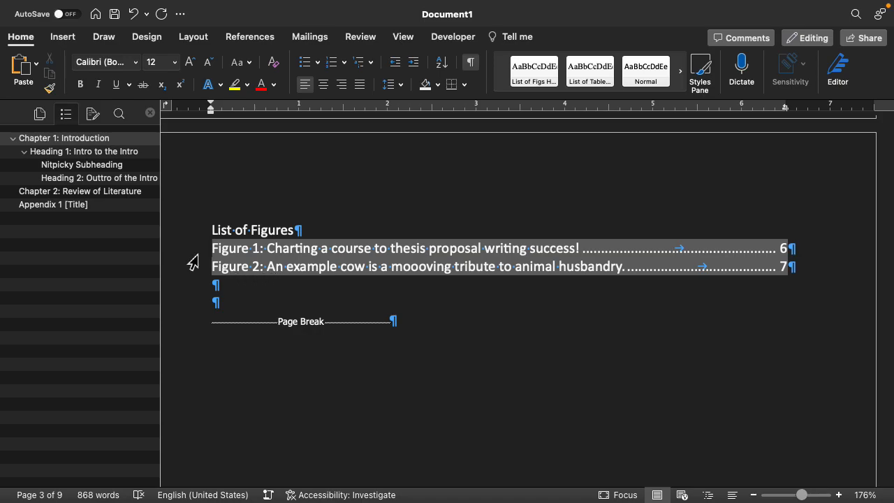
Enlarge the "List of Figures" title text to 18 pt
left_click(203, 232)
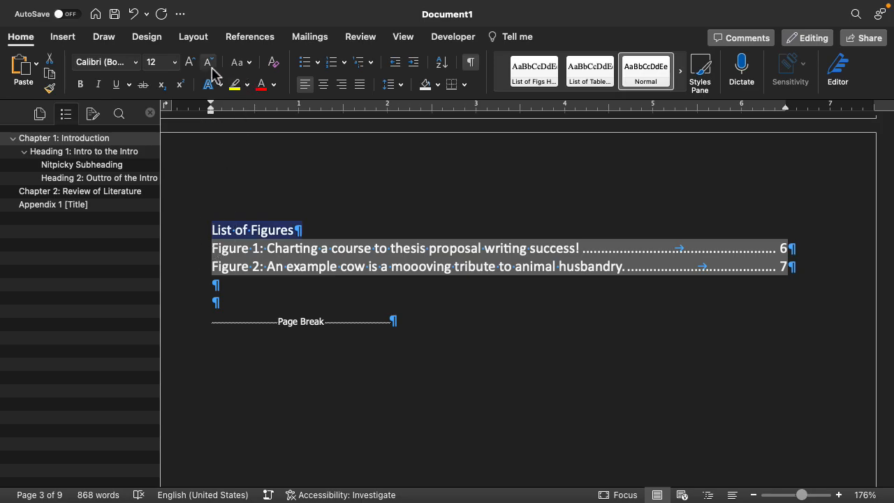
left_click(190, 64)
left_click(189, 64)
left_click(190, 64)
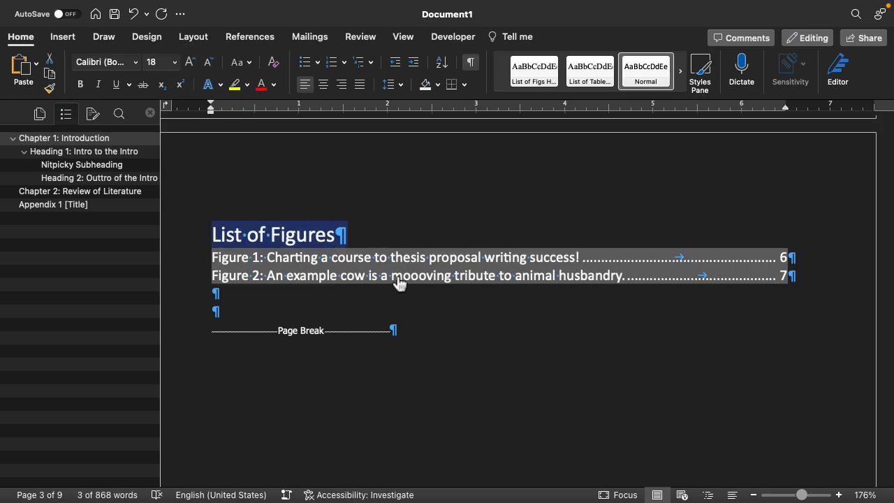
Update the entire Table of Contents, including its headings and page numbers
scroll(399, 284, "down", 2)
scroll(396, 274, "down", 8)
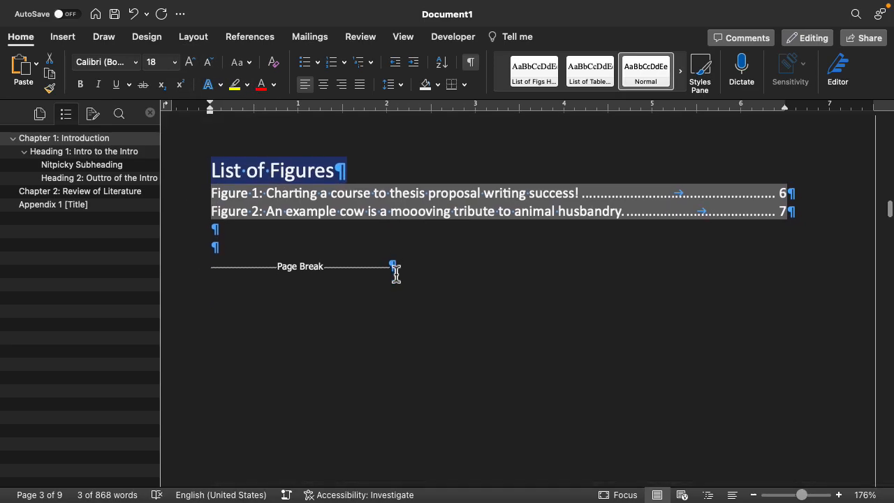
scroll(396, 273, "down", 6)
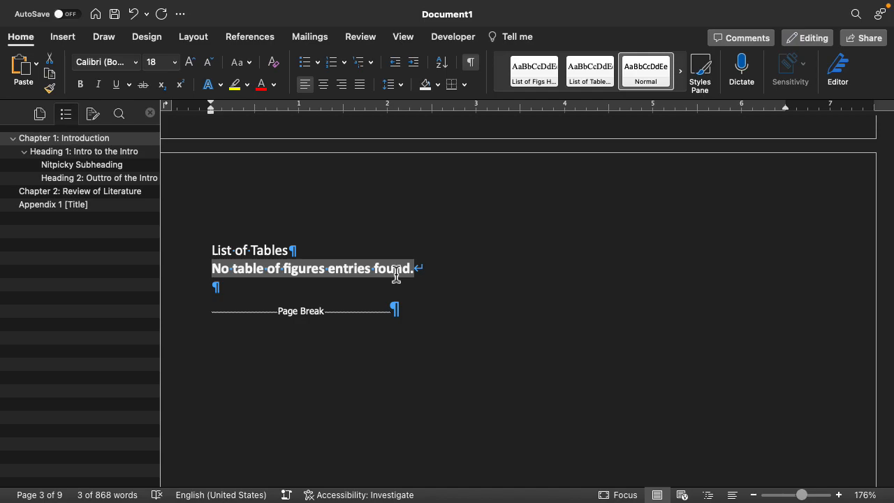
scroll(396, 273, "up", 10)
scroll(396, 274, "up", 15)
scroll(234, 220, "up", 5)
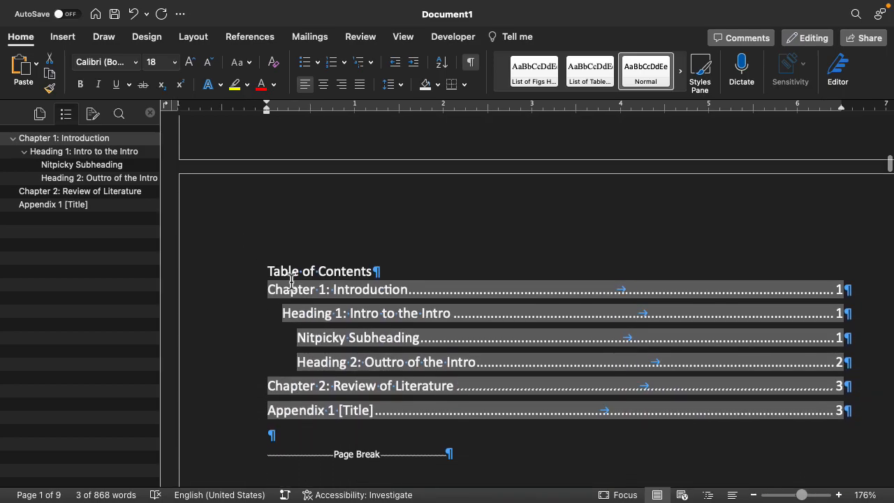
right_click(309, 293)
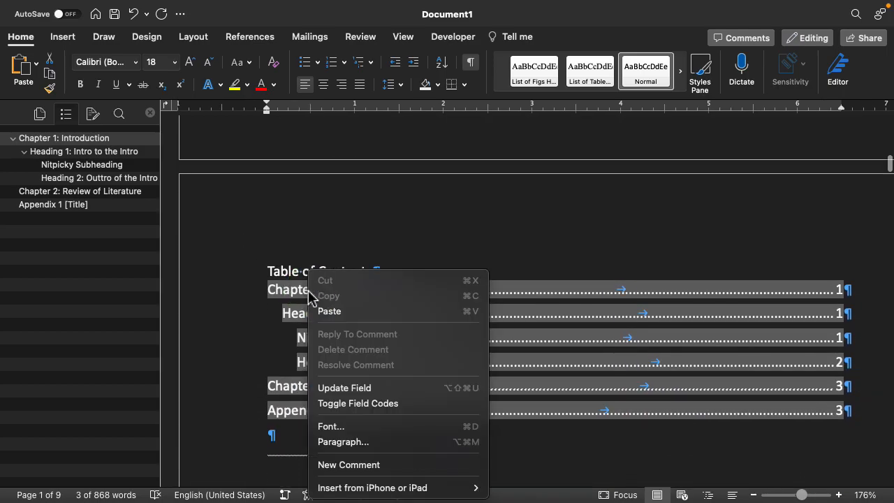
left_click(338, 389)
left_click(384, 182)
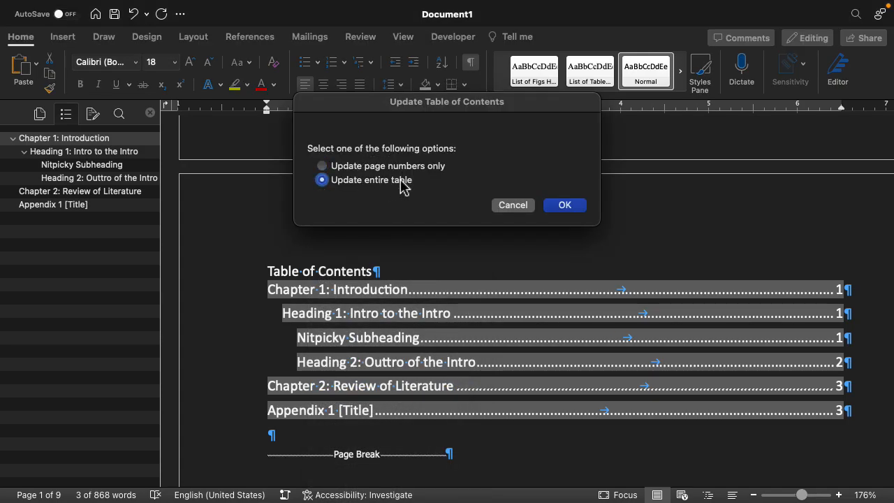
left_click(564, 206)
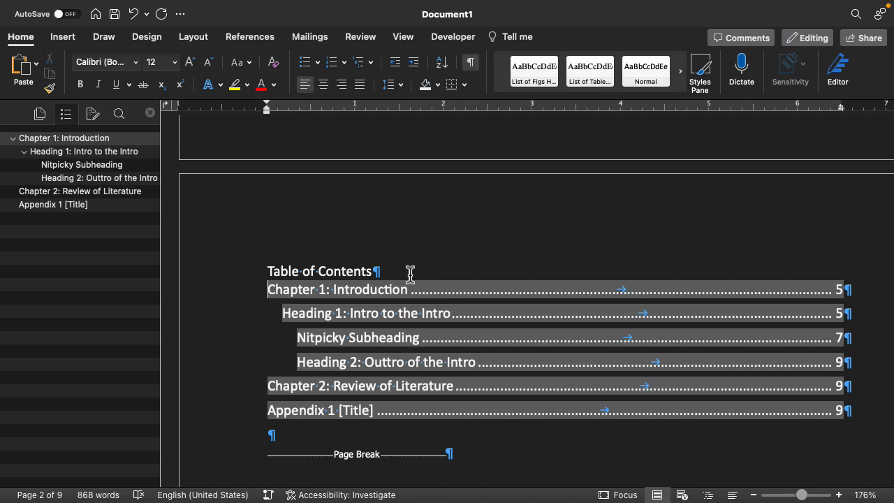
Examine the updated front-matter lists and compare the in-text figure reference with the caption above the chart
scroll(509, 286, "up", 15)
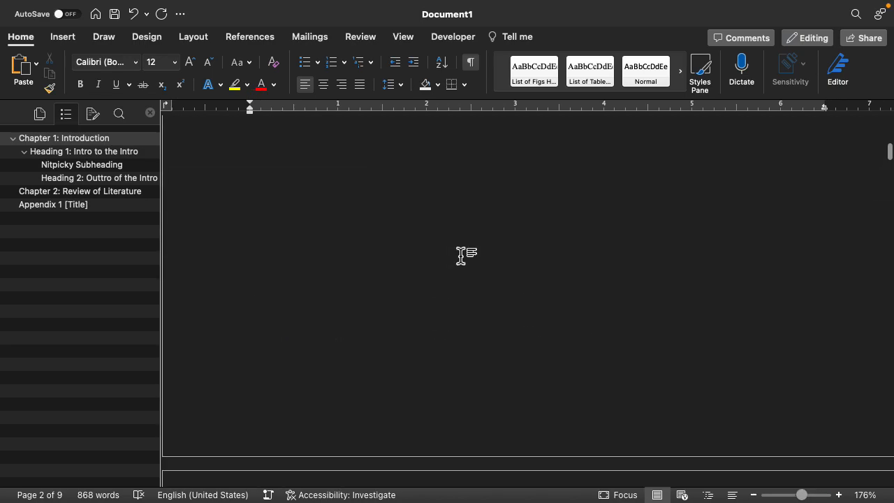
scroll(459, 253, "up", 3)
scroll(459, 253, "down", 20)
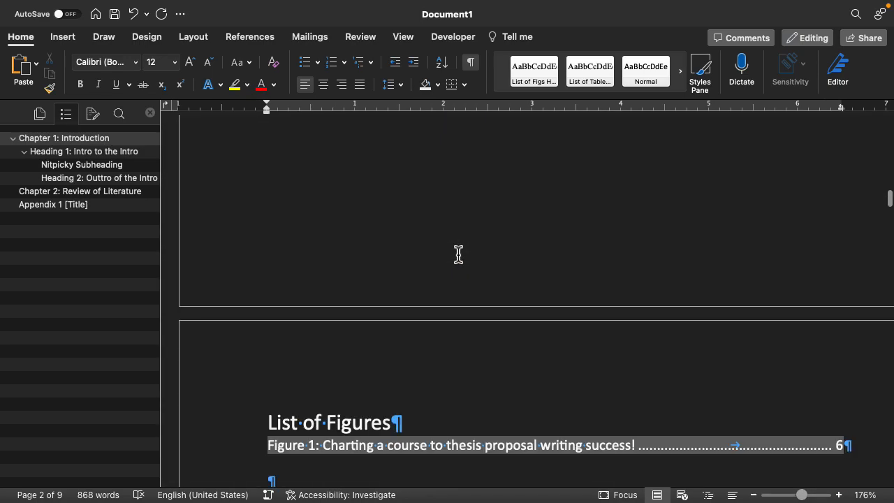
scroll(458, 254, "down", 20)
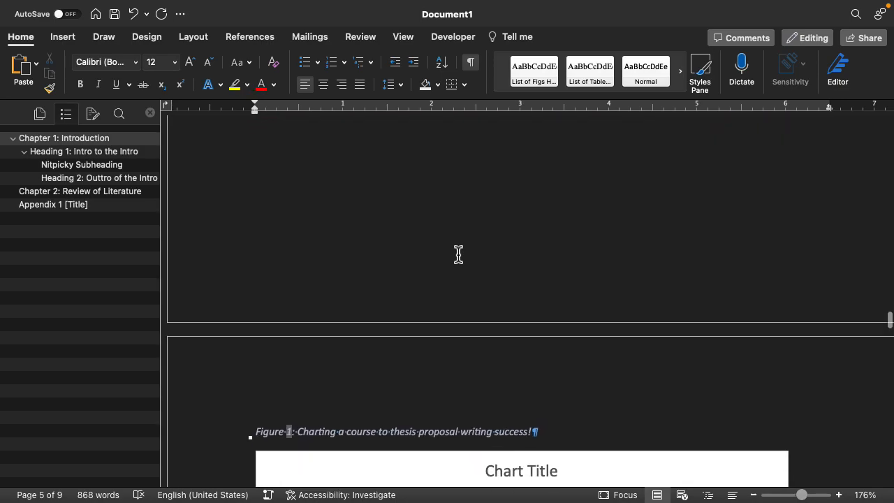
scroll(458, 254, "up", 5)
scroll(459, 255, "up", 3)
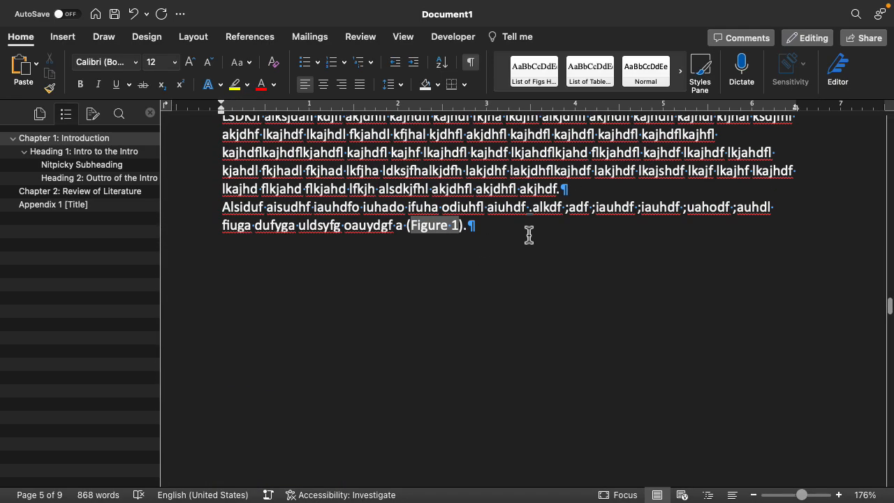
scroll(529, 235, "up", 2)
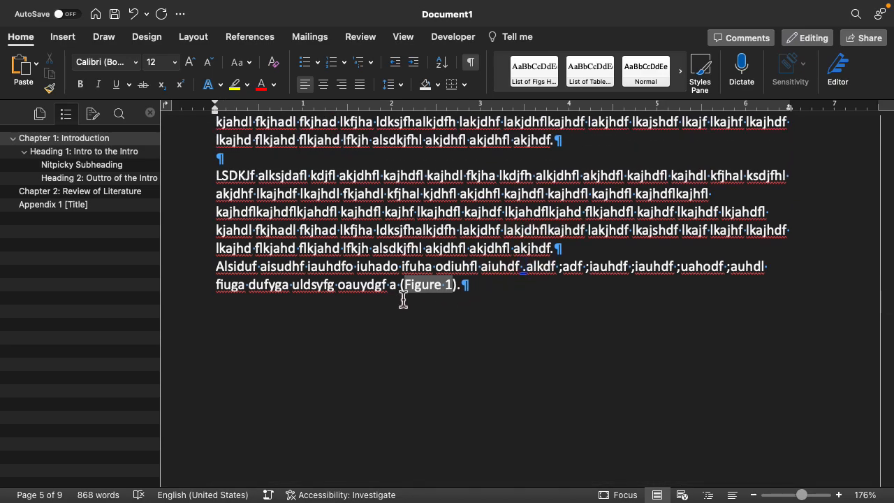
scroll(445, 325, "down", 10)
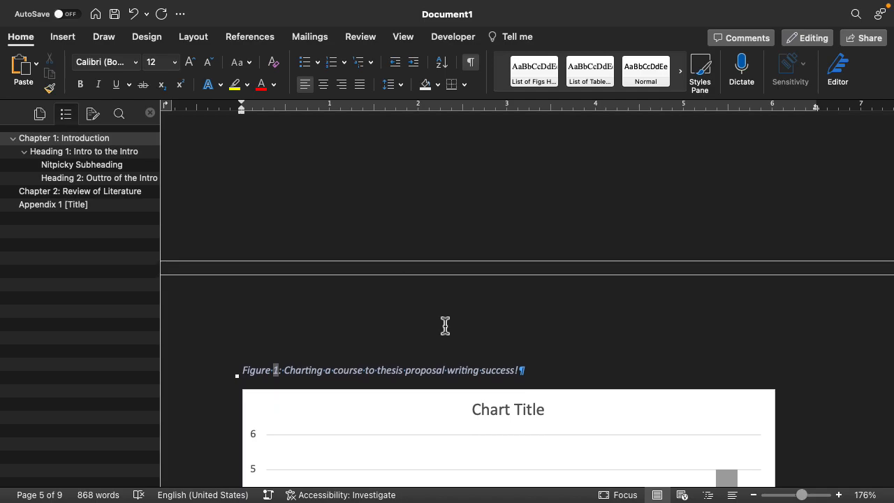
scroll(512, 225, "up", 8)
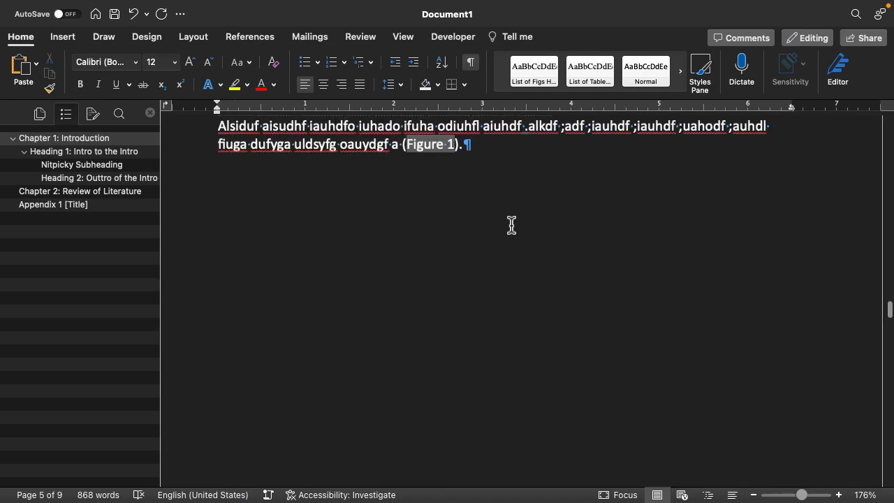
left_click(526, 190)
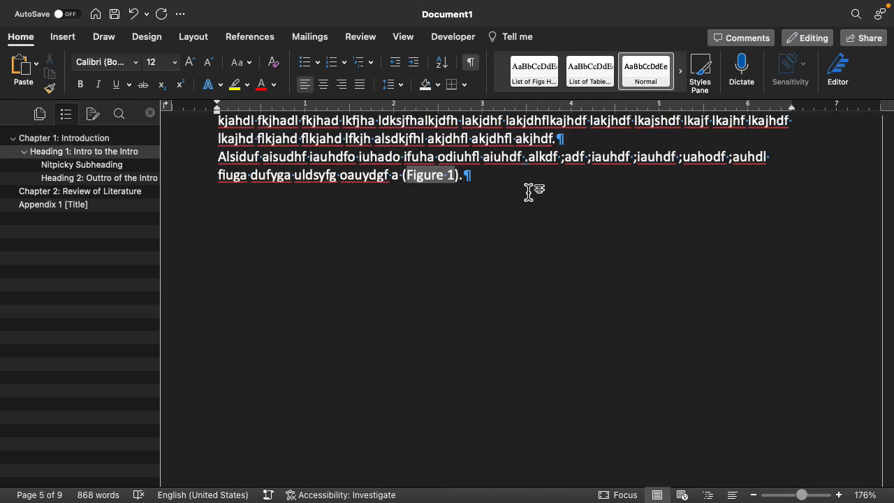
scroll(474, 467, "down", 5)
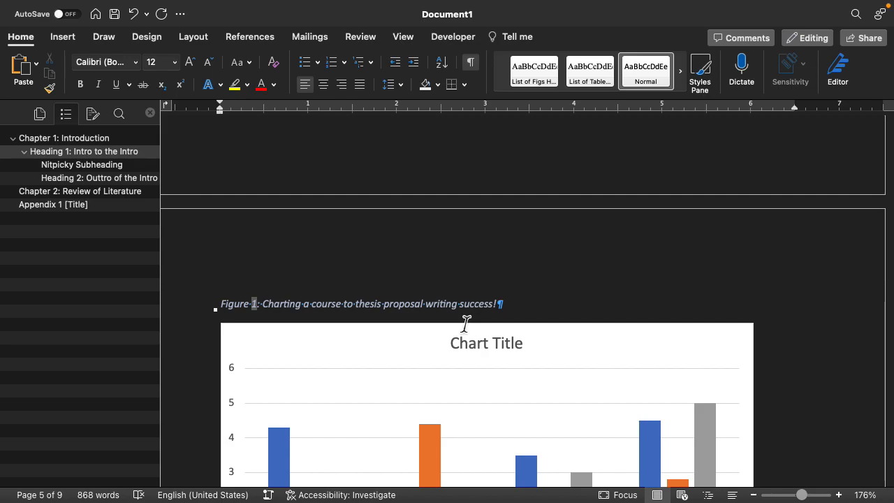
Add a new paragraph of placeholder filler text after the paragraph citing Figure 1, above the chart
scroll(526, 243, "up", 5)
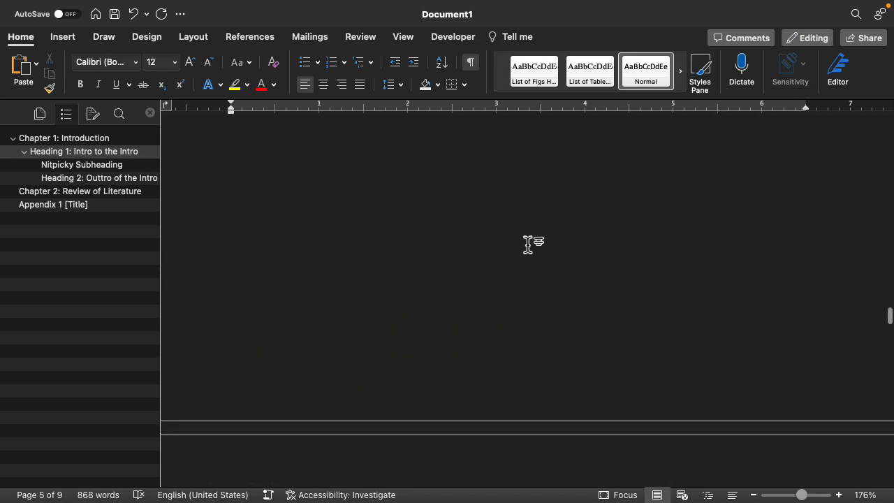
scroll(528, 245, "up", 3)
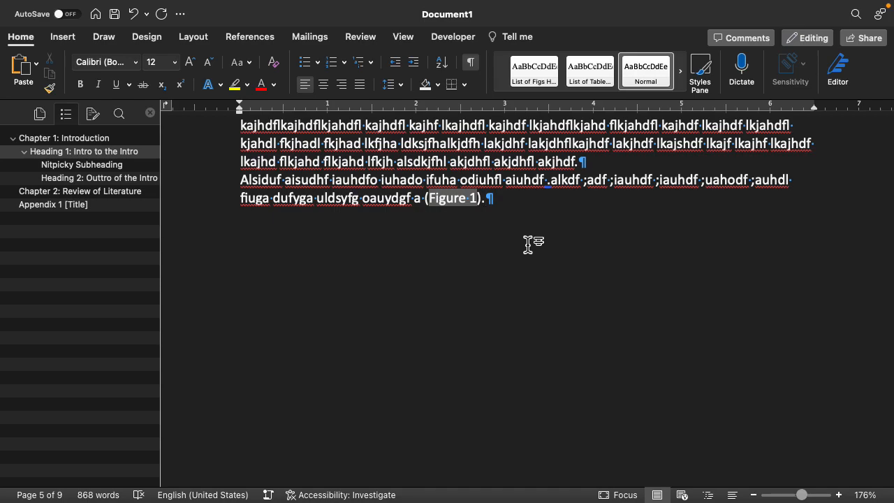
scroll(529, 245, "up", 1)
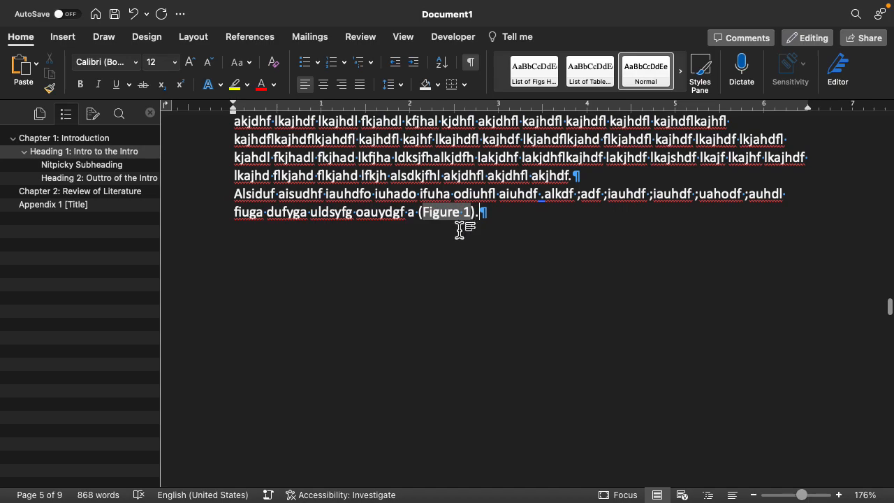
scroll(458, 331, "down", 5)
scroll(430, 373, "down", 5)
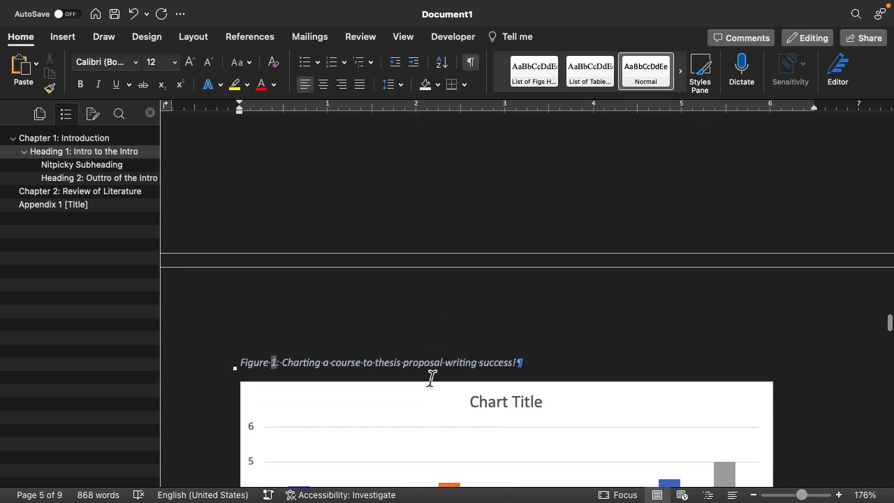
scroll(414, 419, "up", 15)
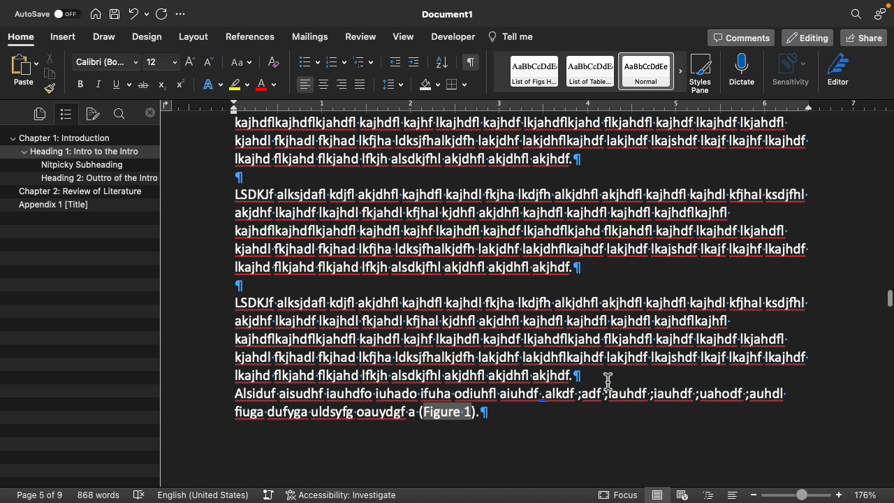
key("Return")
type("afh;akljsdhflkajshdfl kajshdfl kajhdfl kajhdfl kjahsdl fkjhal dkjfhal")
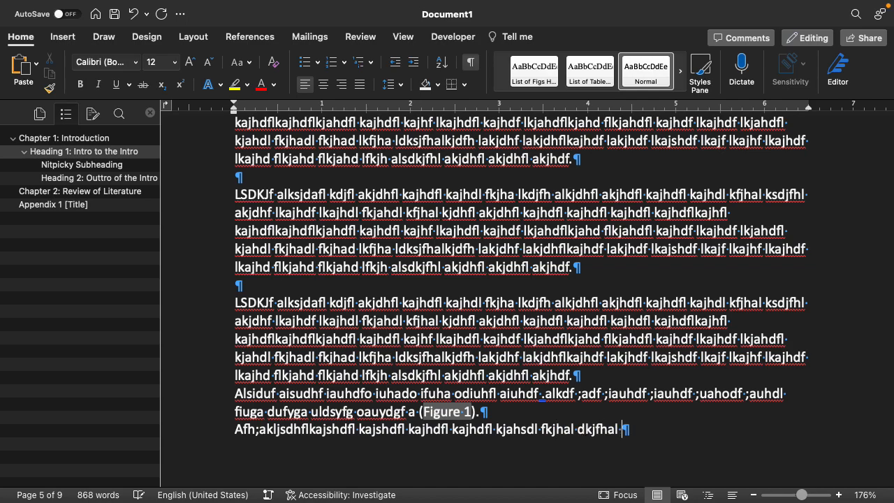
type(" kjdhfl akjhdfl kajhdfl kjahdfl kjahdl kfjhal kdjhfl akjhdfl akjhdf akdfjh")
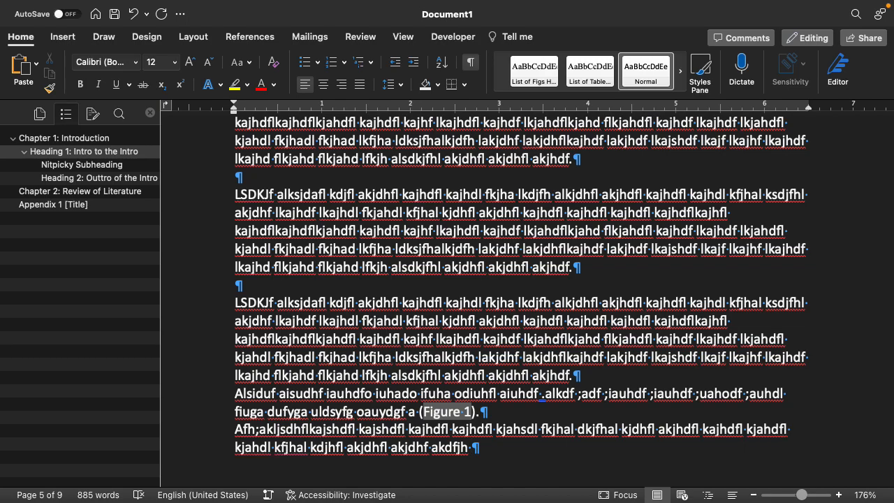
Update the figure cross-reference field in the paragraph directly below the chart
scroll(489, 293, "down", 10)
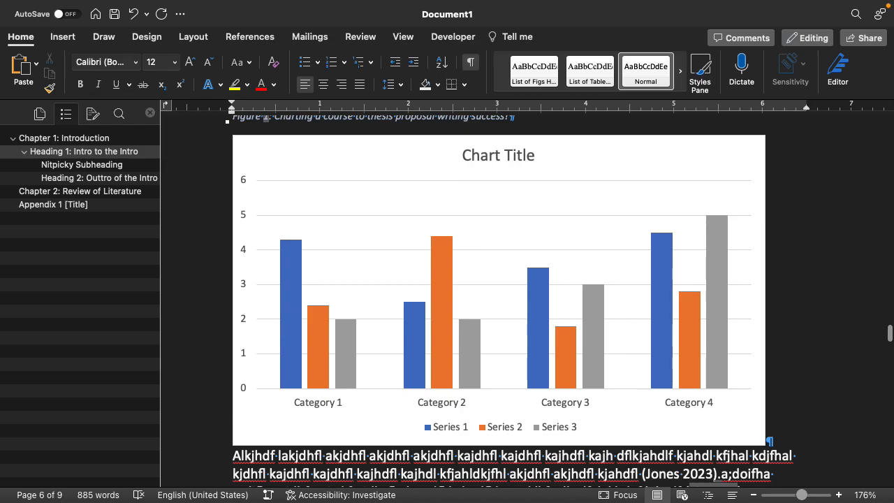
scroll(489, 294, "up", 8)
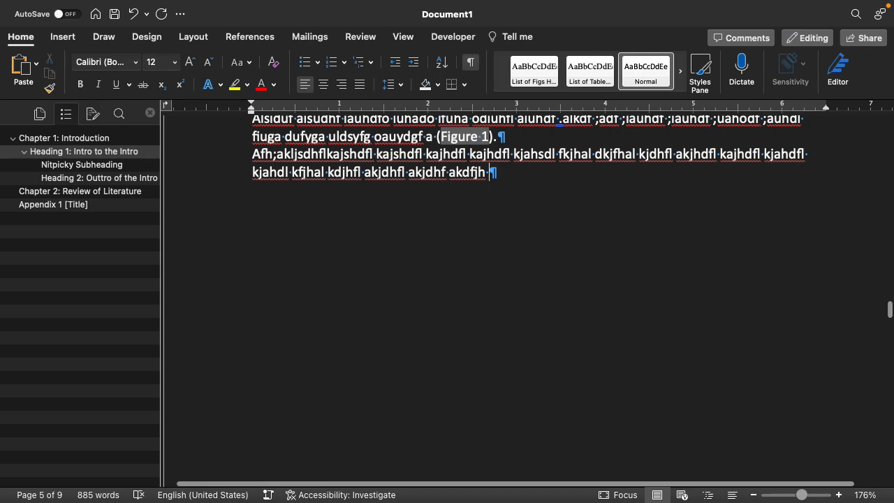
scroll(531, 294, "down", 10)
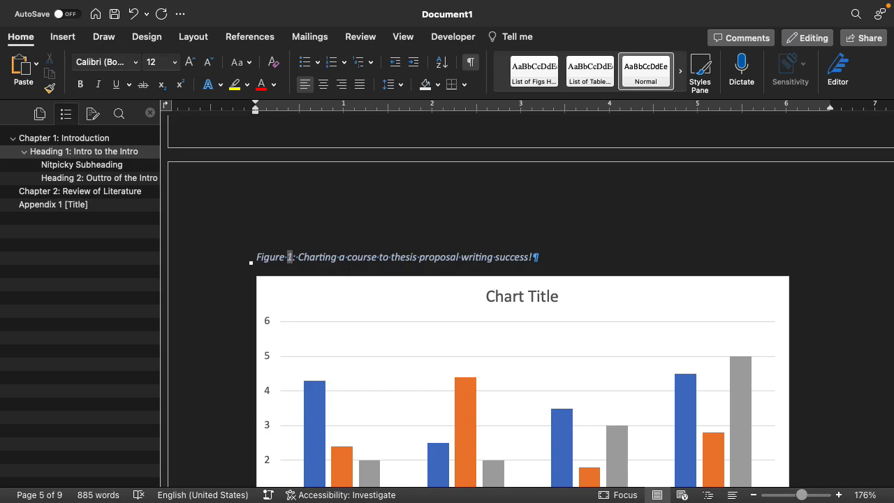
scroll(527, 294, "down", 5)
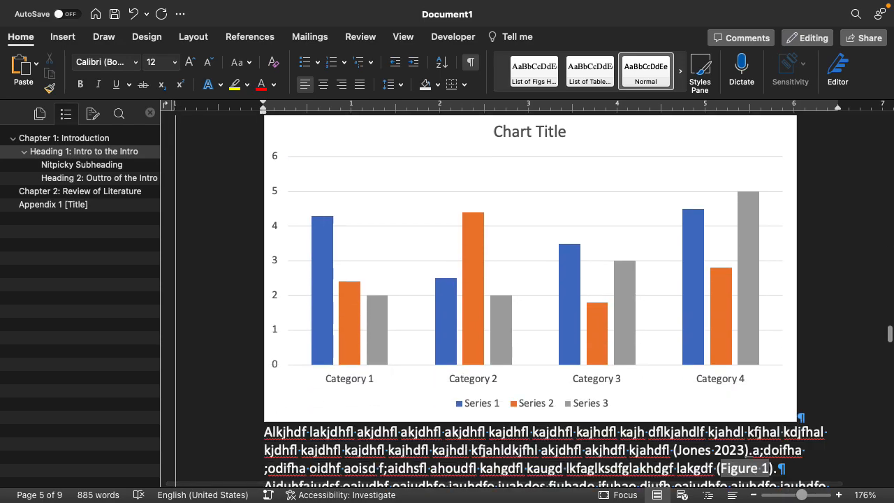
scroll(528, 293, "up", 7)
scroll(528, 293, "down", 8)
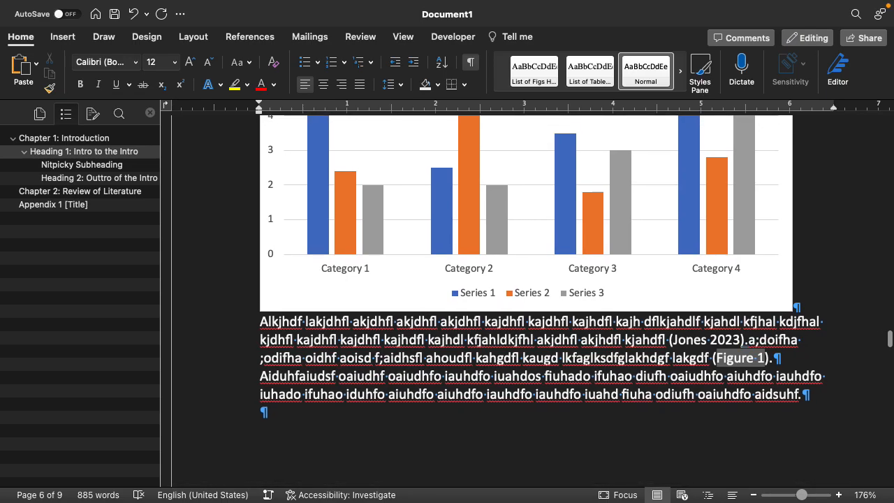
right_click(754, 366)
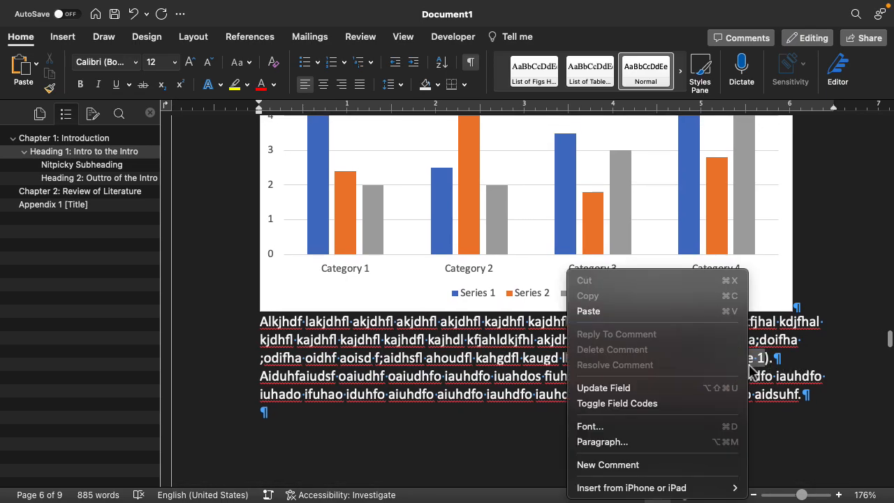
left_click(685, 389)
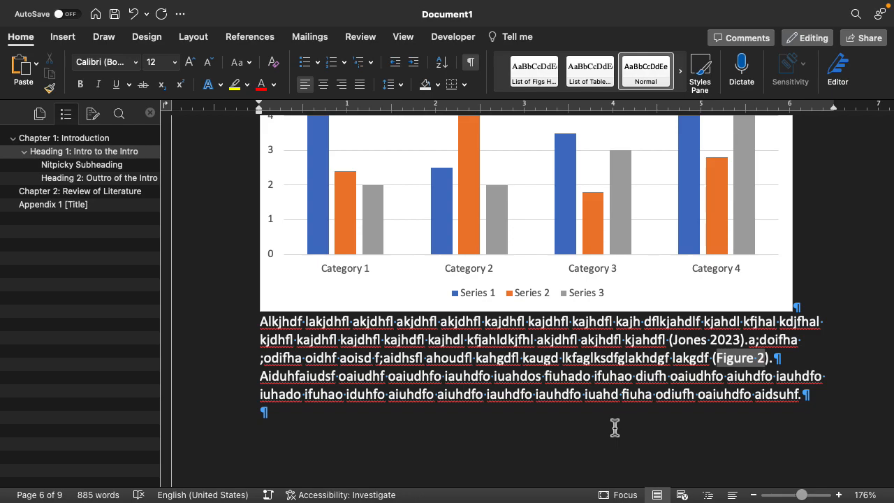
Delete the middle repeated filler paragraph with its surrounding blank lines under Heading 1, and the filler paragraph directly above the chart's caption
scroll(615, 428, "up", 5)
scroll(615, 427, "up", 8)
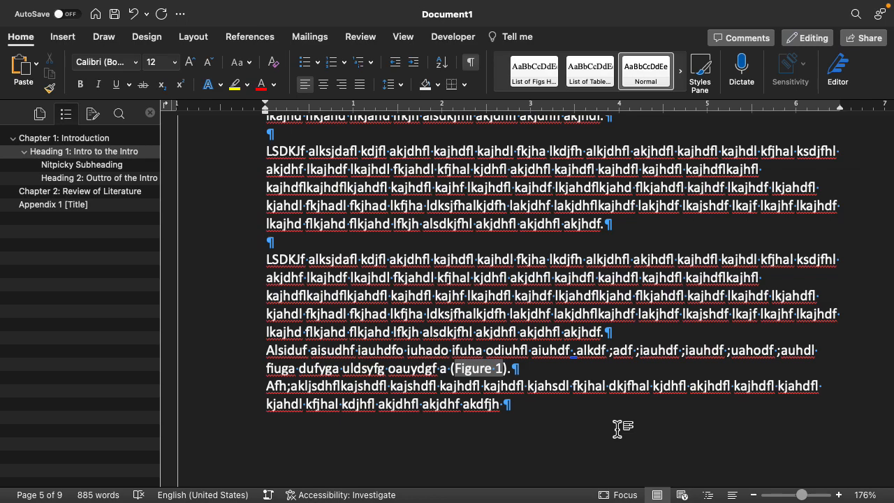
scroll(619, 428, "down", 5)
scroll(618, 429, "up", 5)
scroll(618, 428, "down", 1)
scroll(618, 428, "up", 1)
scroll(554, 403, "up", 2)
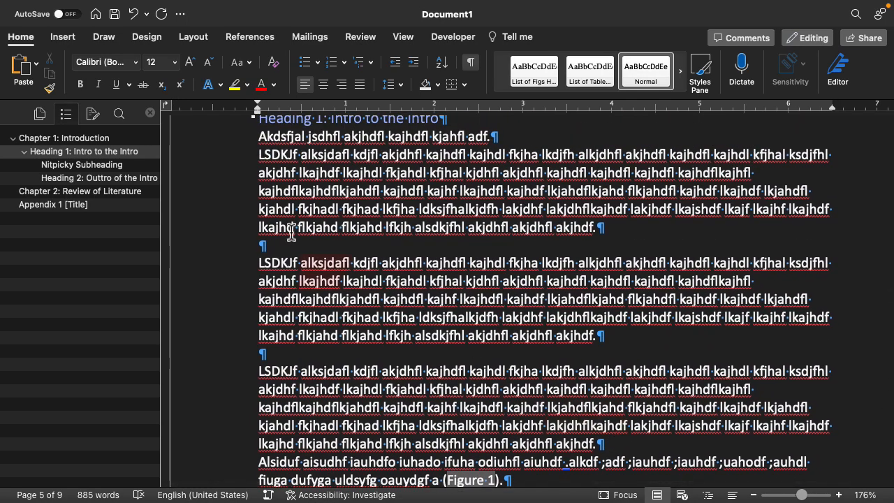
left_click_drag(235, 258, 244, 340)
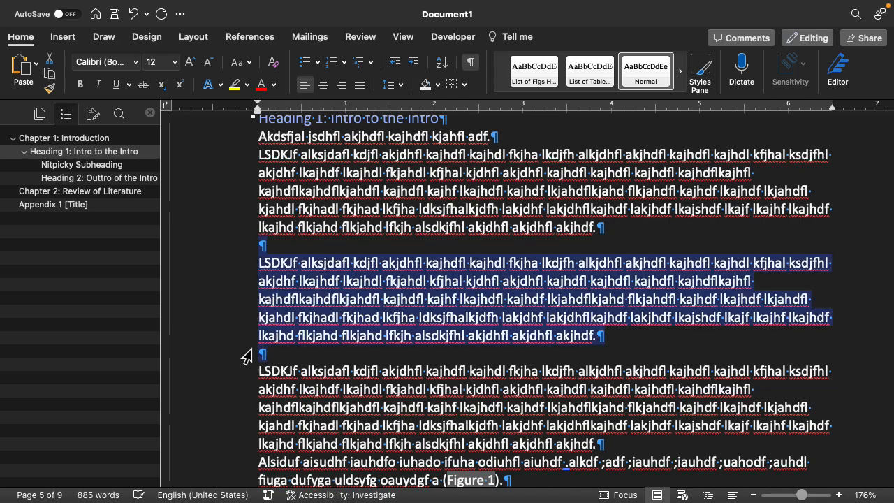
key("Delete")
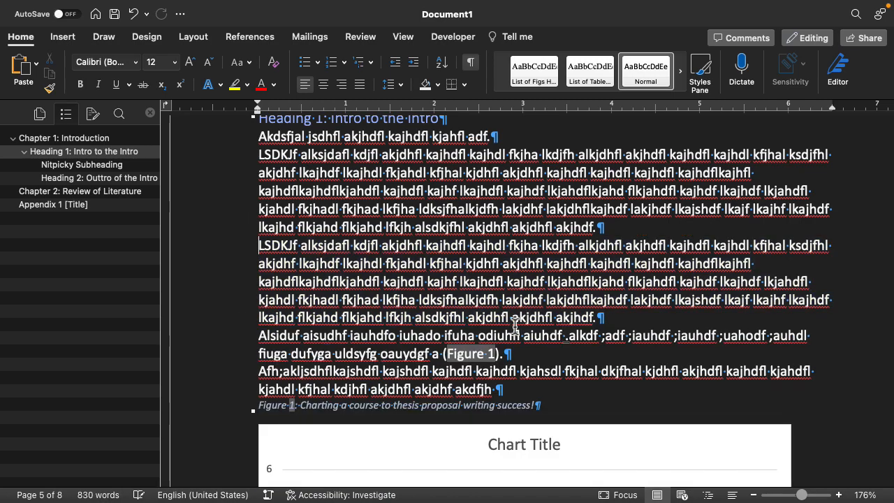
scroll(515, 325, "down", 3)
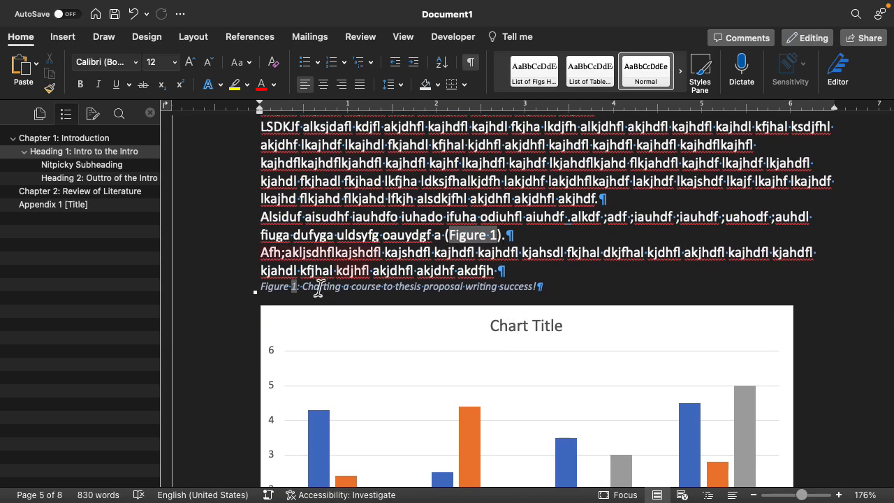
double_click(248, 262)
key("Delete")
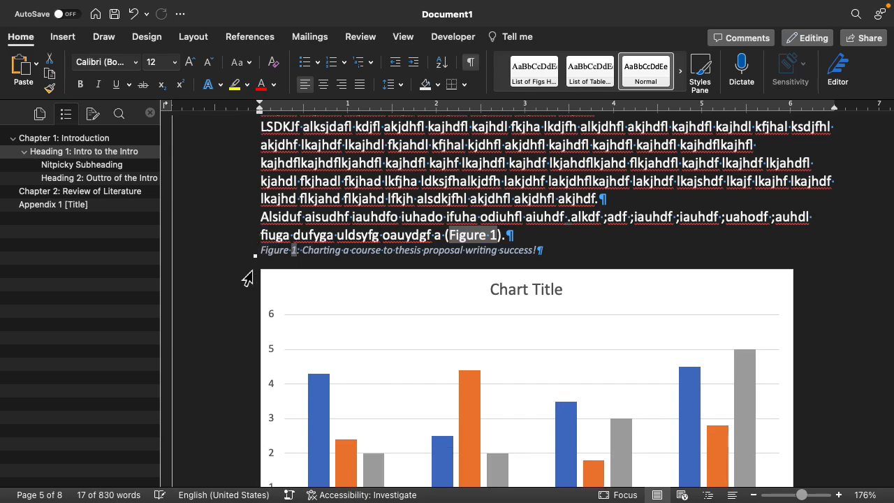
Modify the Caption style's paragraph spacing to 18 pt before and 12 pt after
left_click(583, 242)
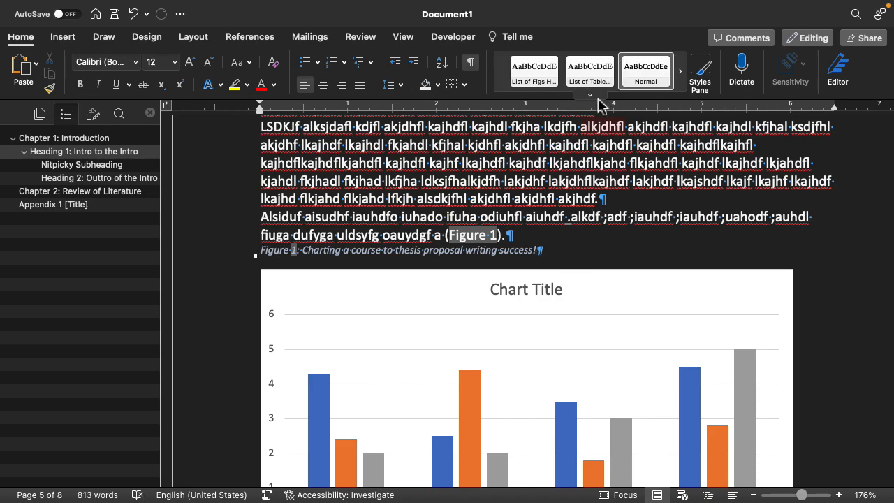
left_click(594, 96)
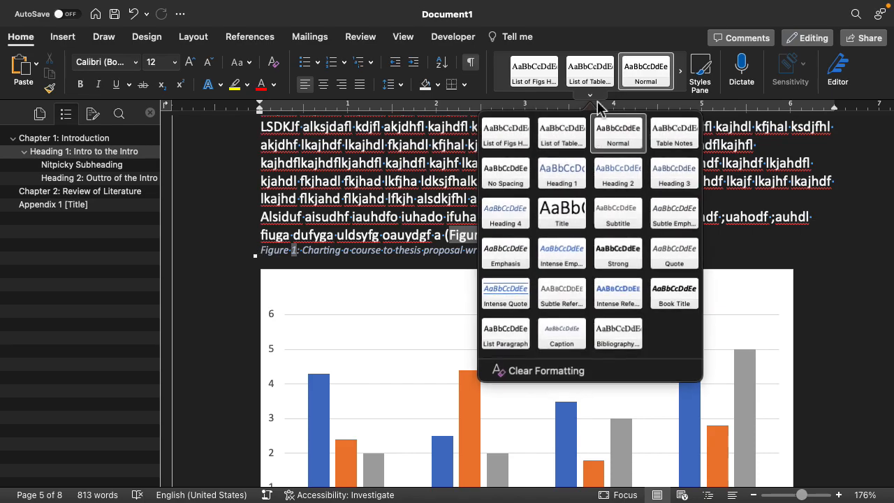
right_click(567, 334)
left_click(587, 351)
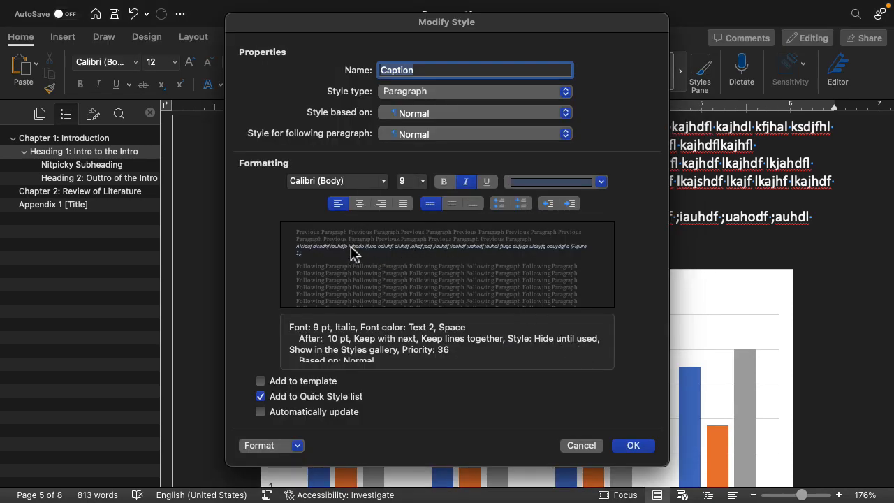
left_click(296, 452)
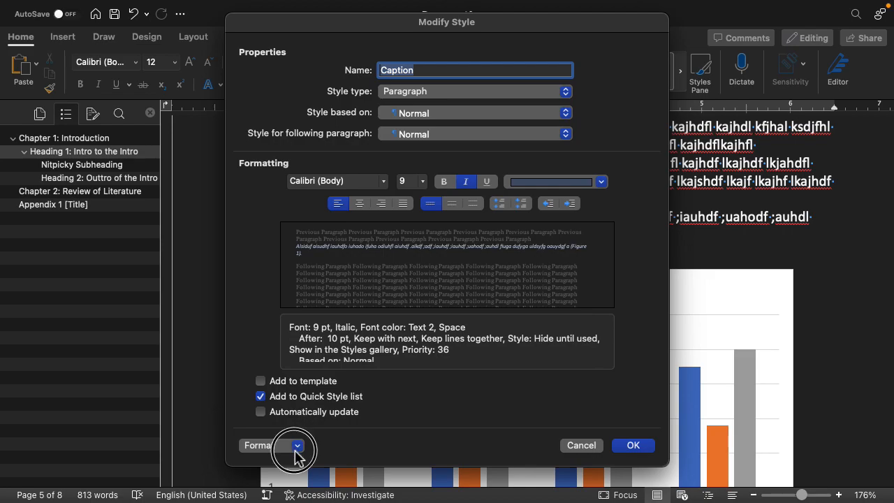
left_click(290, 340)
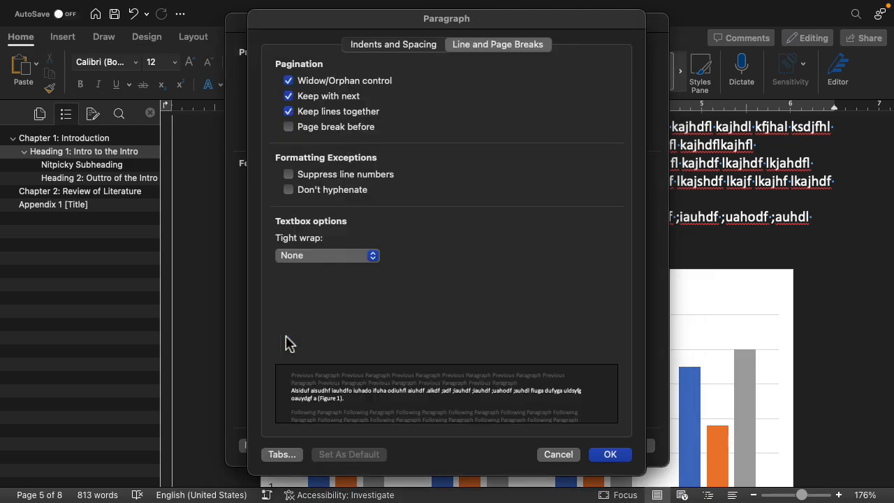
left_click(396, 46)
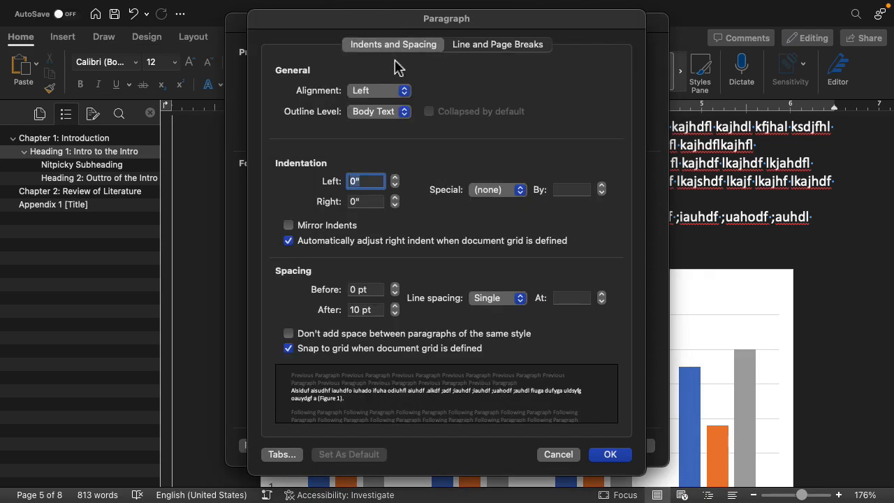
left_click(395, 287)
left_click(395, 286)
left_click(396, 286)
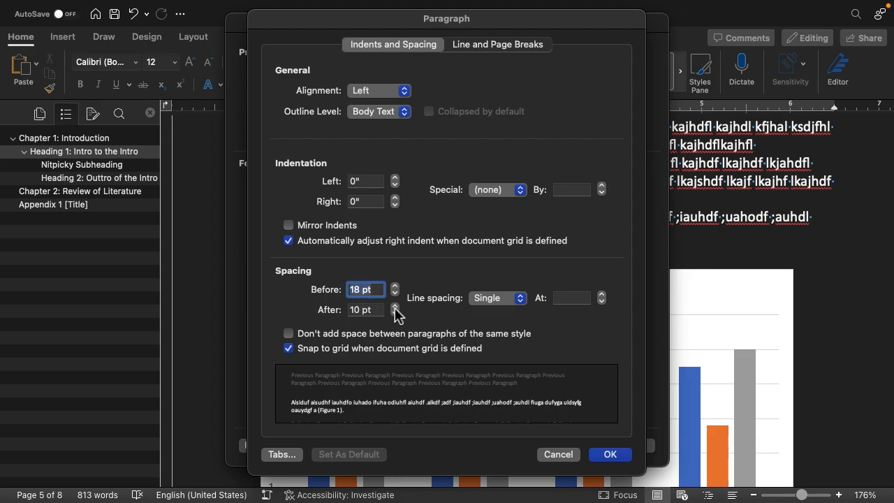
left_click(395, 307)
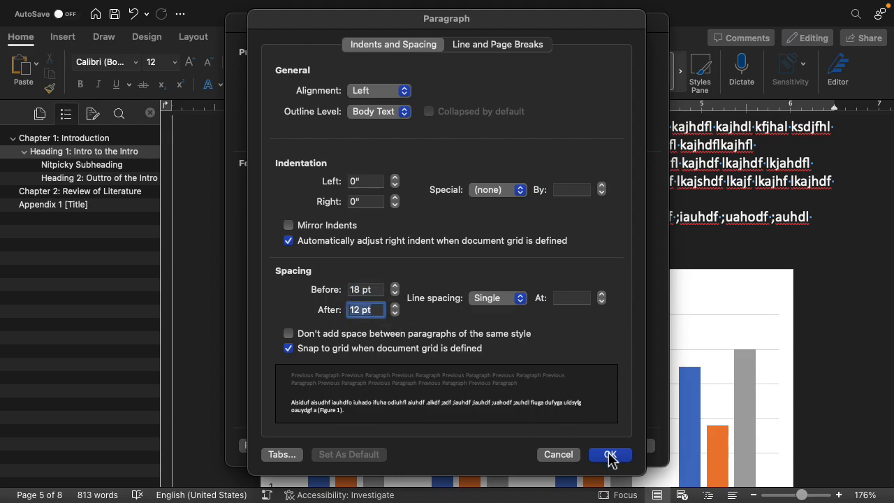
left_click(609, 454)
left_click(631, 454)
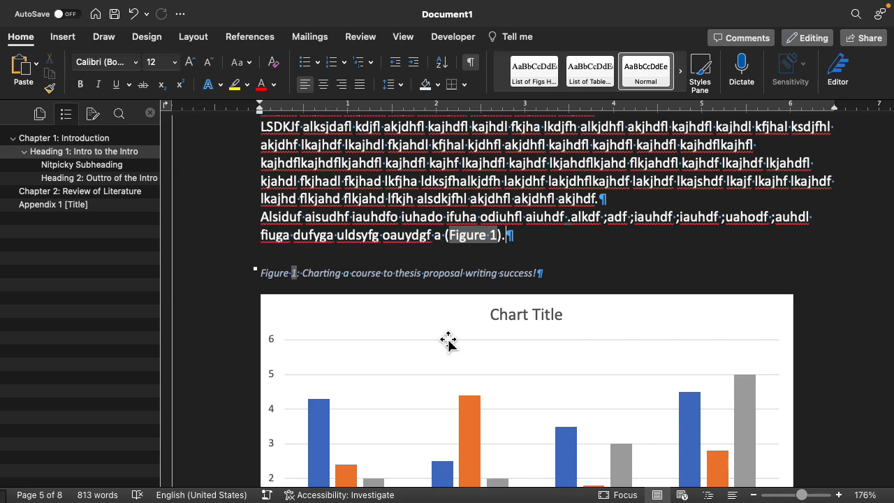
Remove the empty paragraph above the cow picture's caption
scroll(449, 342, "up", 1)
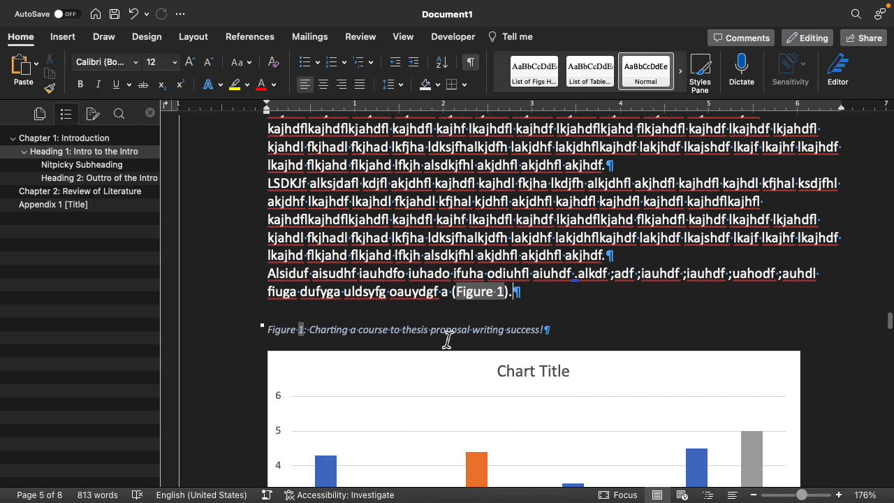
scroll(448, 342, "down", 2)
scroll(447, 342, "down", 5)
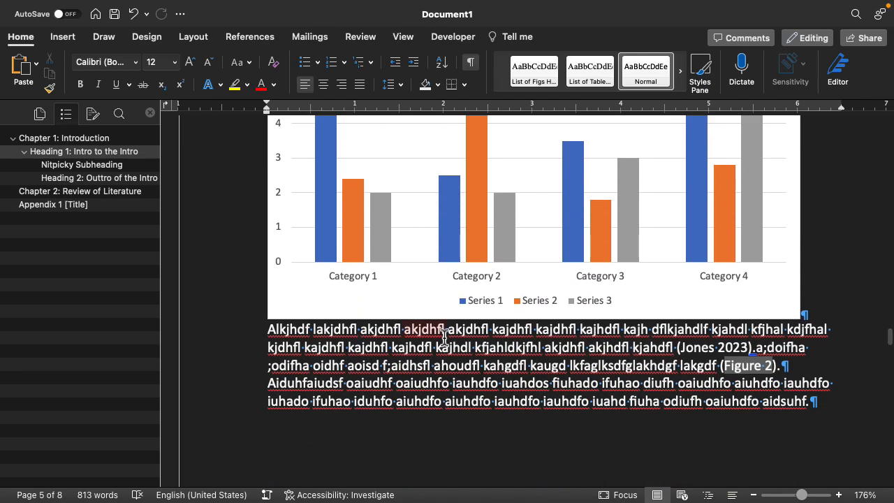
left_click(234, 375)
scroll(232, 369, "down", 3)
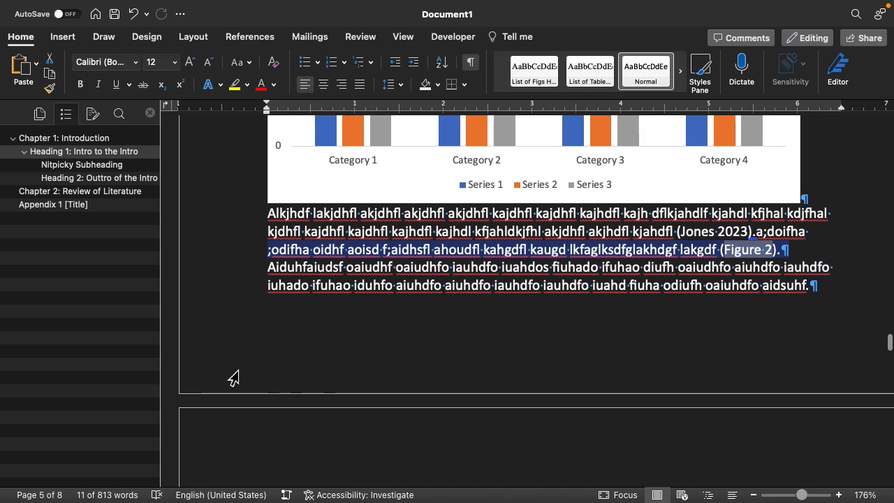
scroll(233, 375, "down", 8)
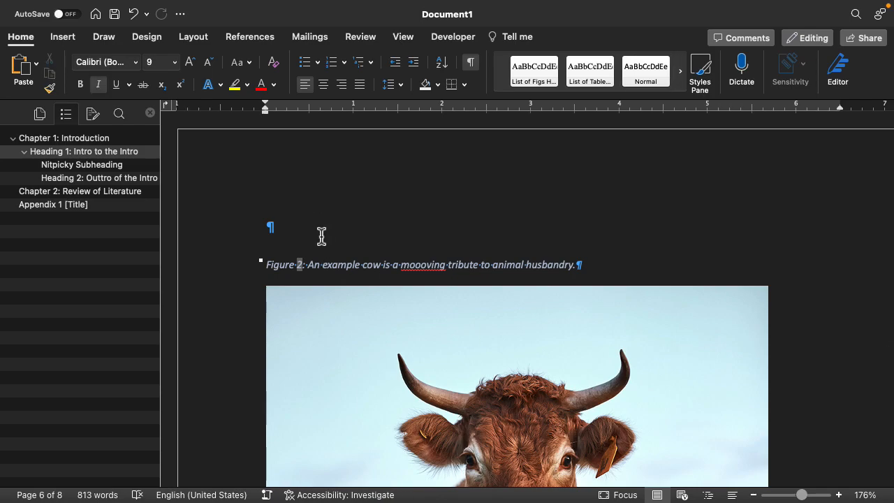
left_click(320, 235)
key("Delete")
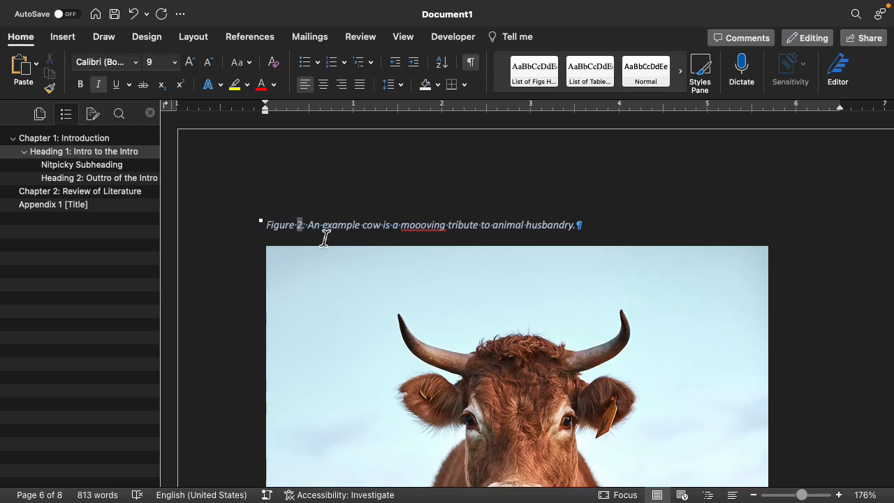
scroll(321, 241, "up", 10)
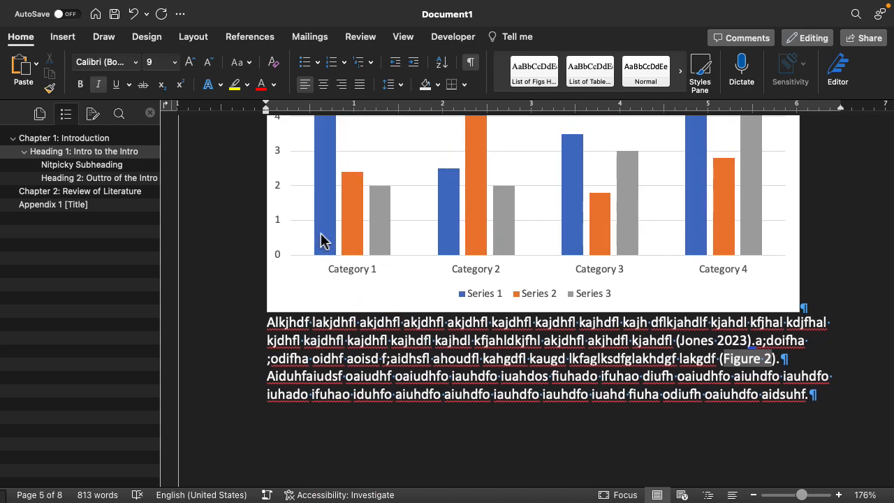
Modify the Heading 1 style's paragraph spacing to 18 pt before
scroll(321, 241, "up", 5)
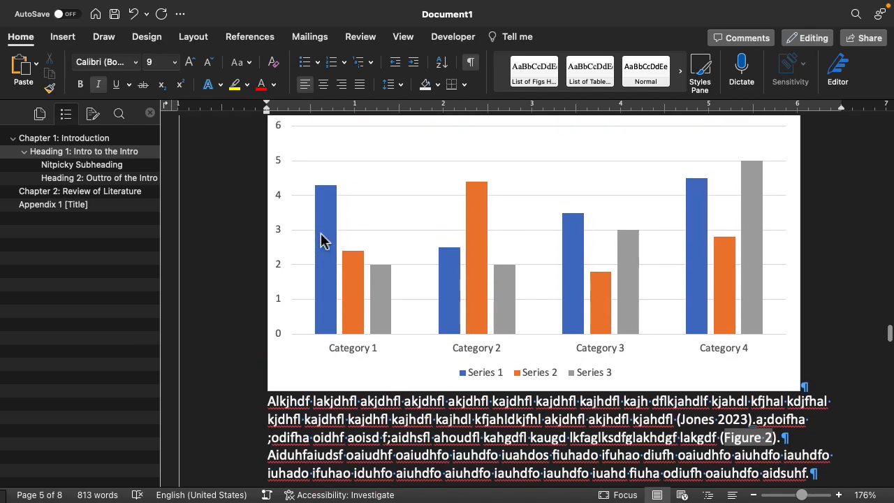
scroll(325, 239, "up", 7)
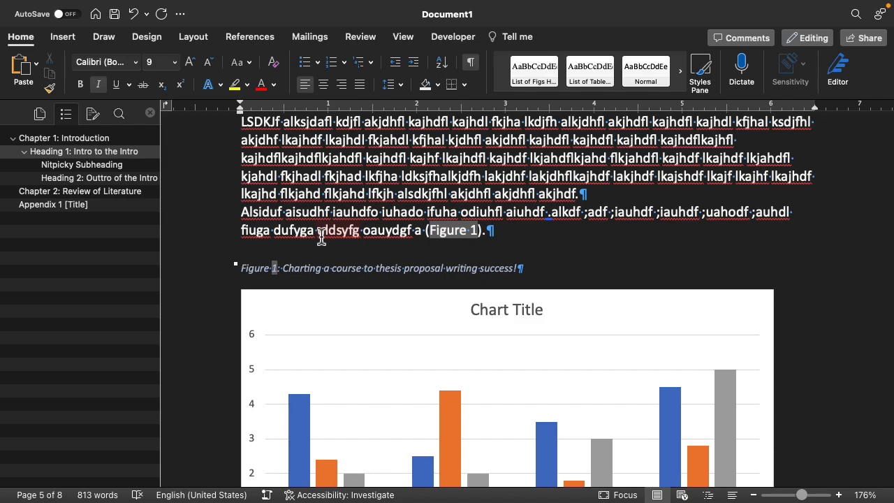
scroll(531, 238, "up", 3)
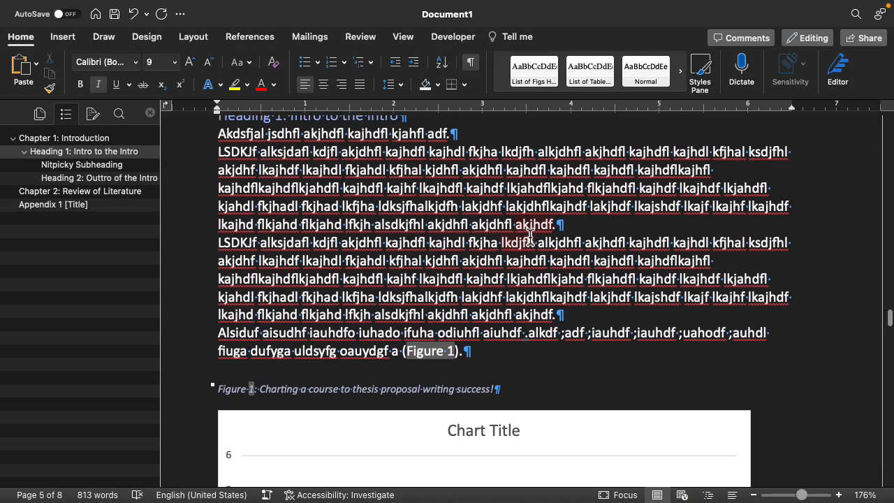
scroll(531, 238, "up", 1)
scroll(531, 238, "down", 1)
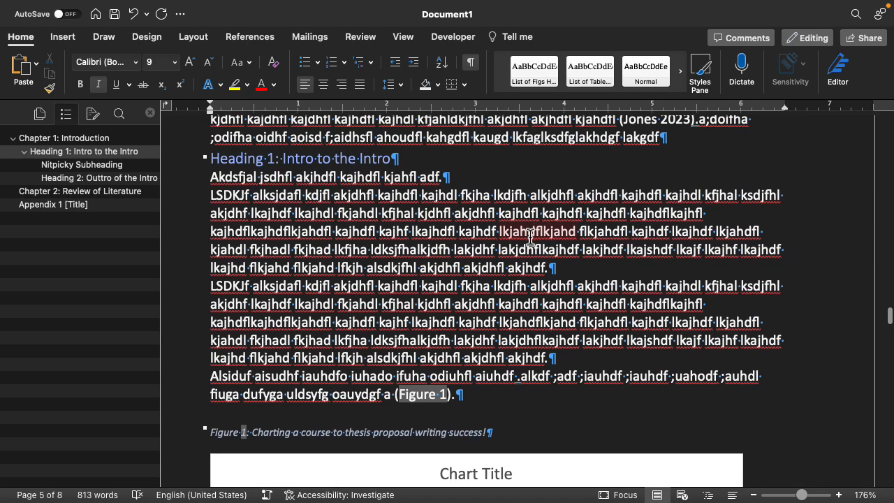
scroll(531, 238, "down", 1)
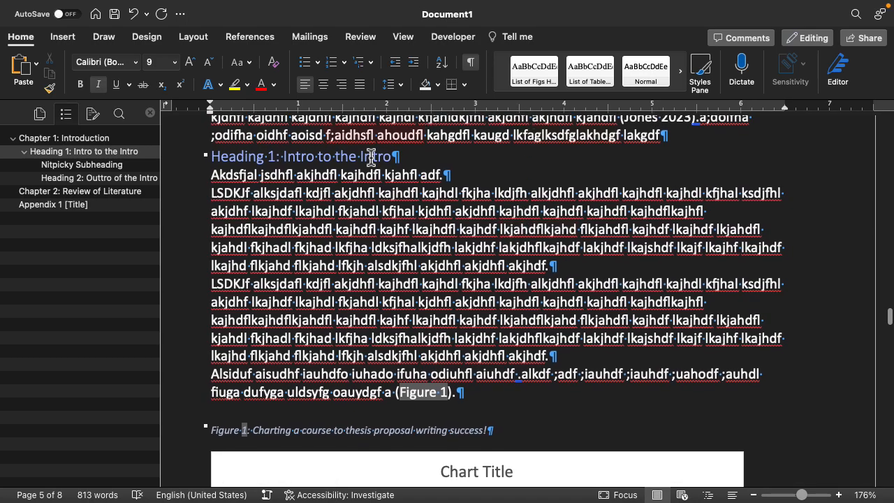
left_click(594, 96)
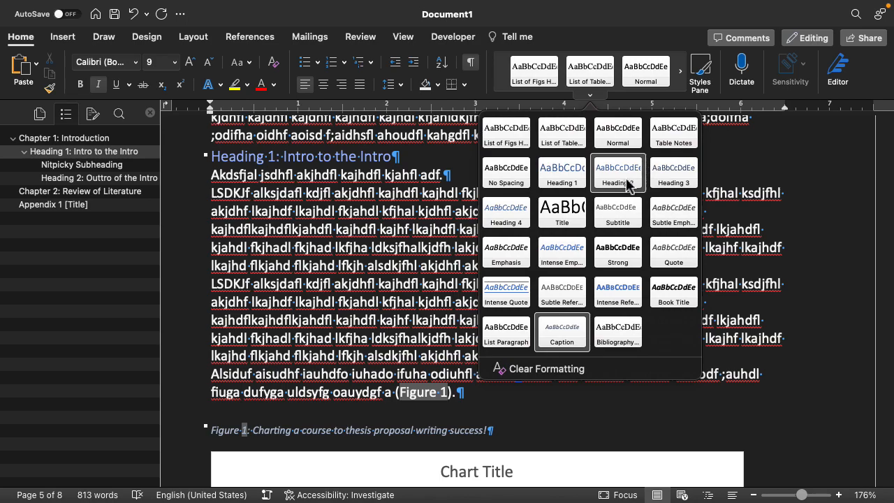
right_click(570, 186)
left_click(580, 197)
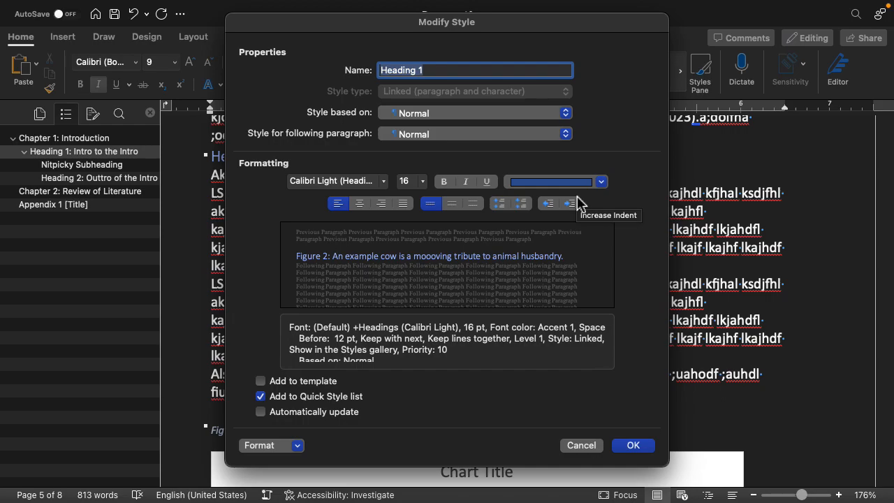
left_click(290, 446)
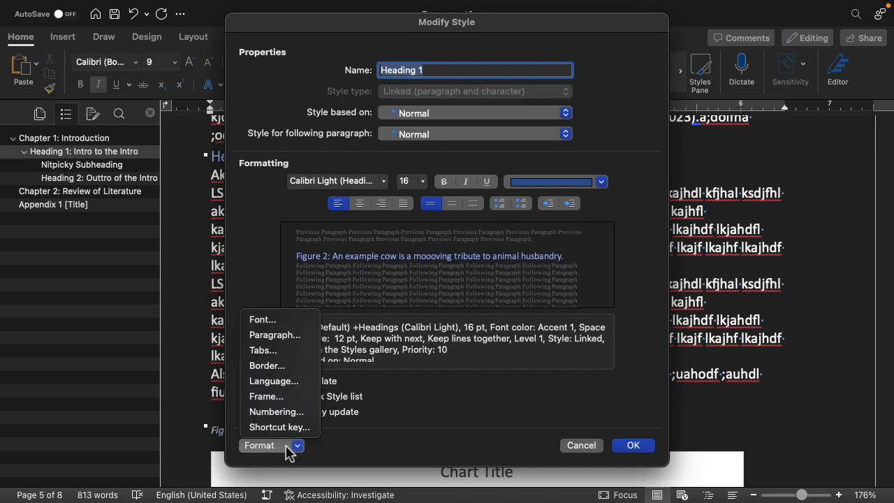
left_click(284, 337)
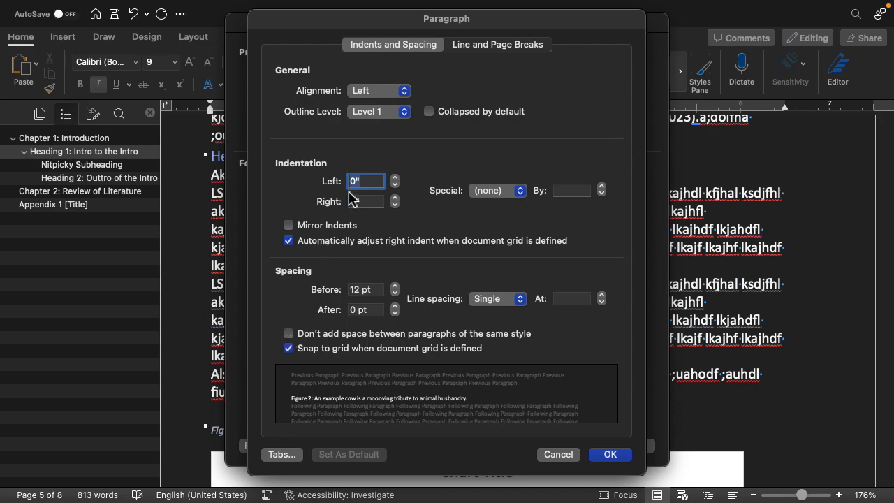
left_click(395, 285)
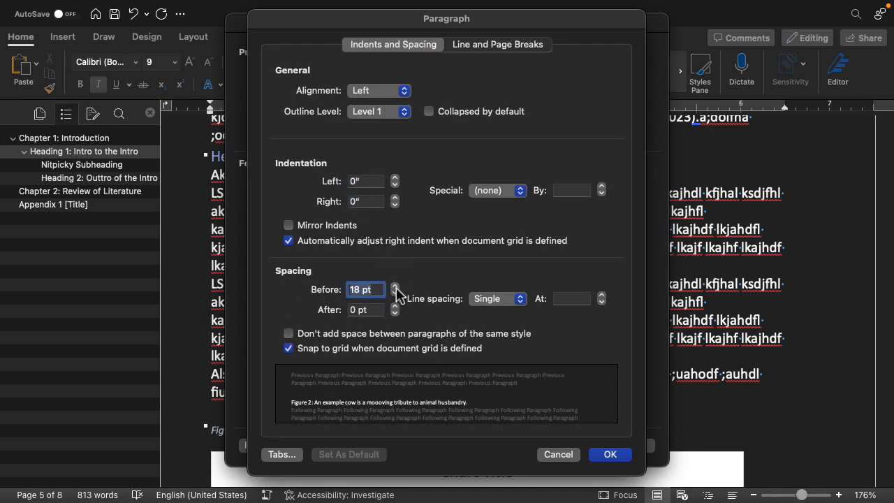
left_click(615, 455)
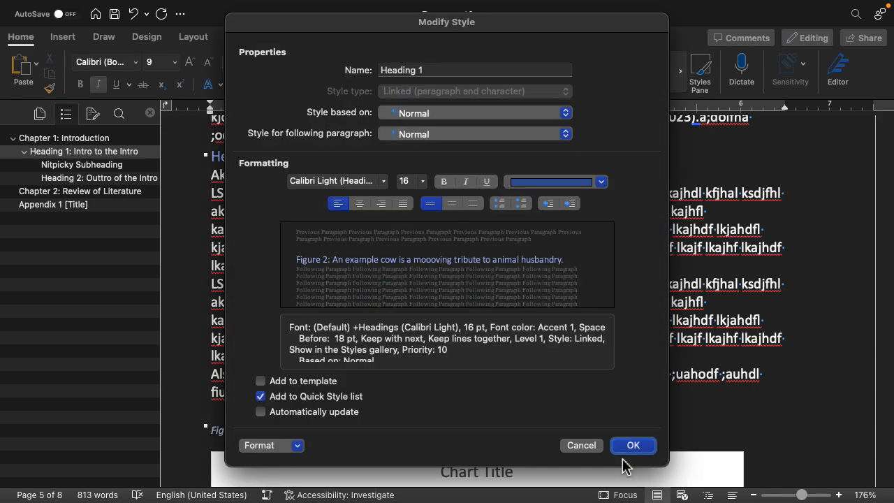
left_click(636, 450)
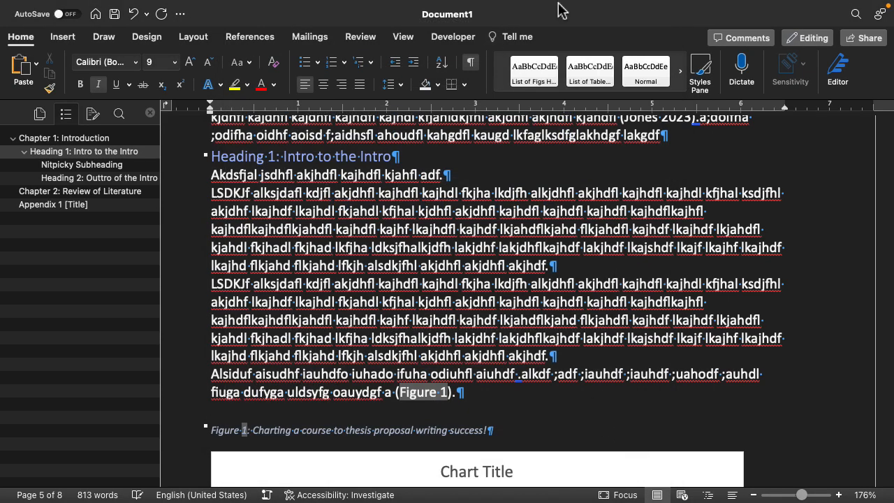
Modify the Heading 2 style's paragraph spacing to 12 pt before
left_click(590, 95)
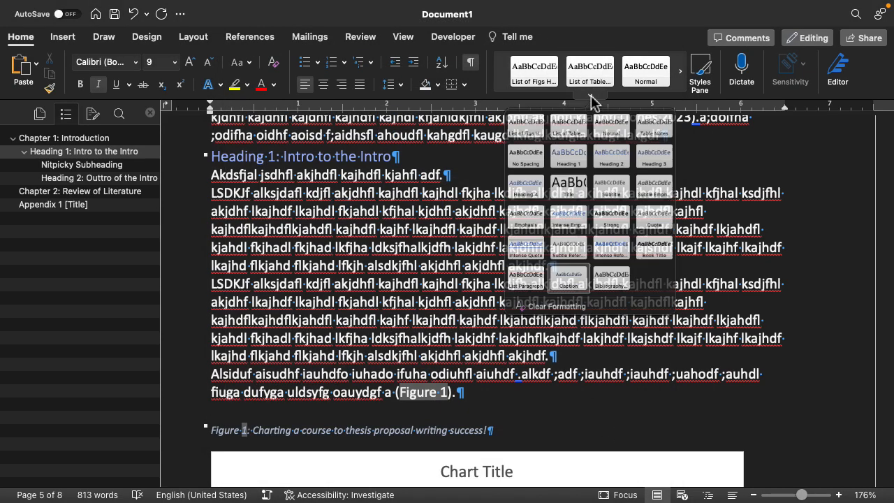
right_click(605, 172)
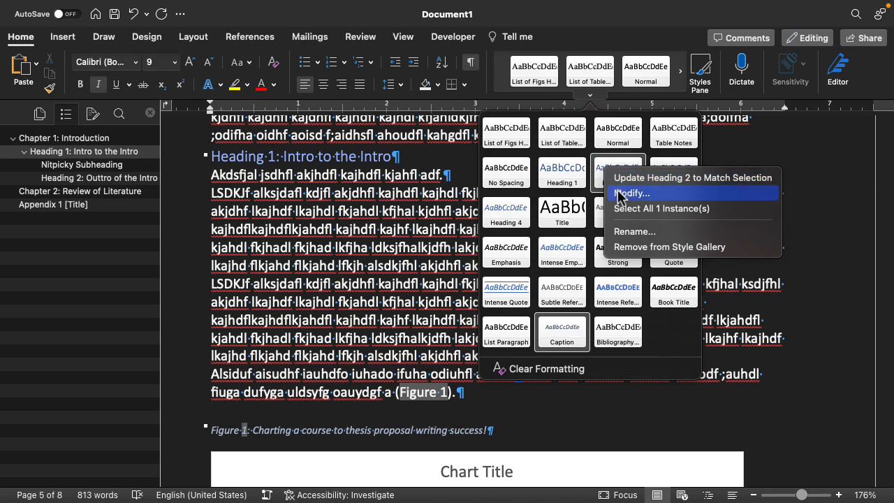
left_click(618, 195)
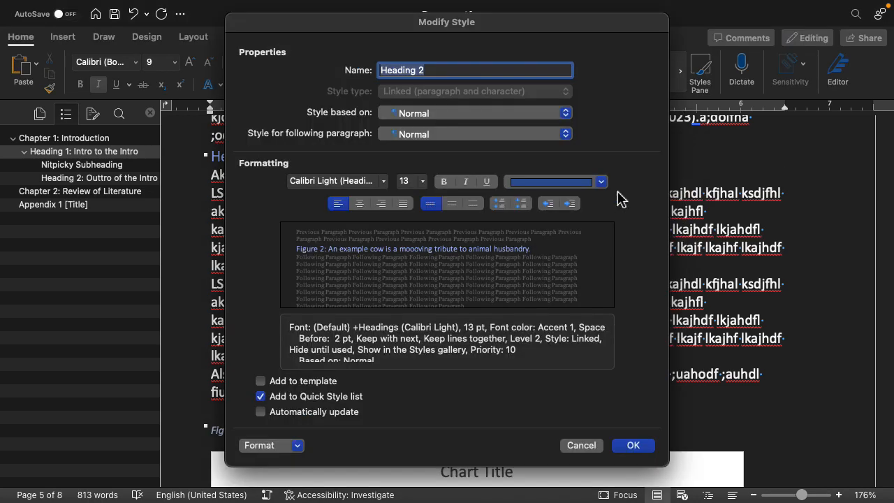
left_click(290, 447)
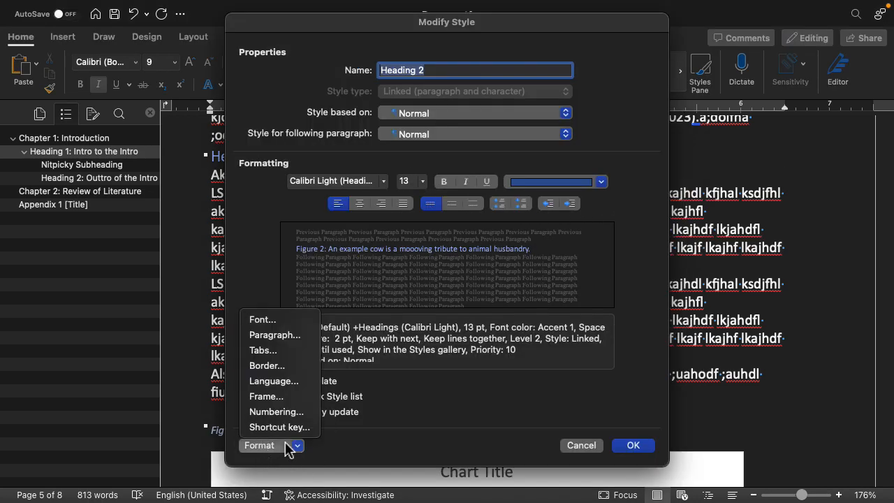
left_click(283, 335)
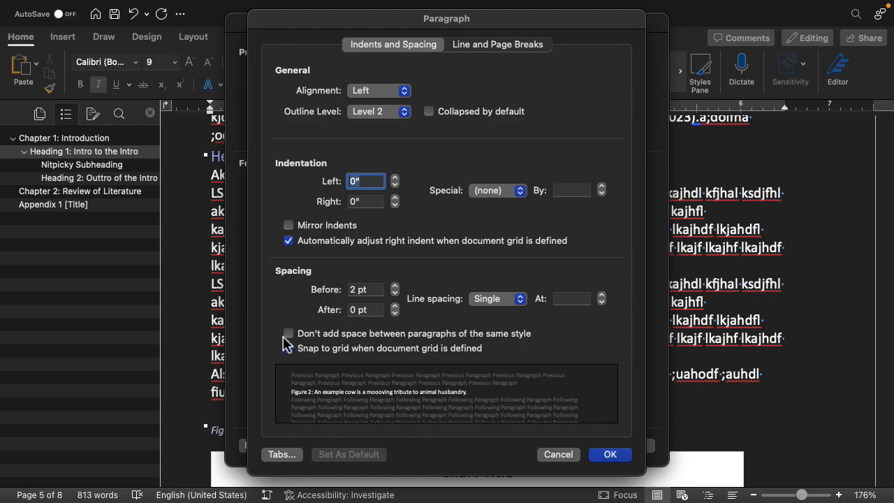
left_click(288, 348)
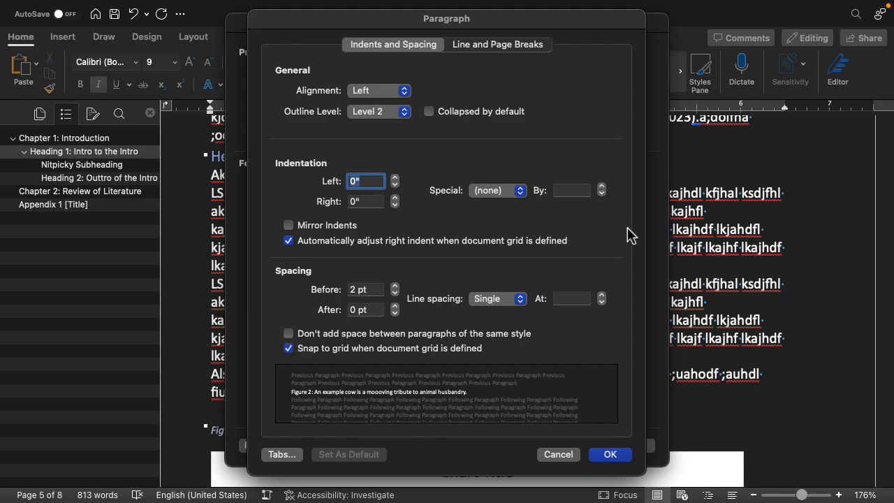
left_click(357, 291)
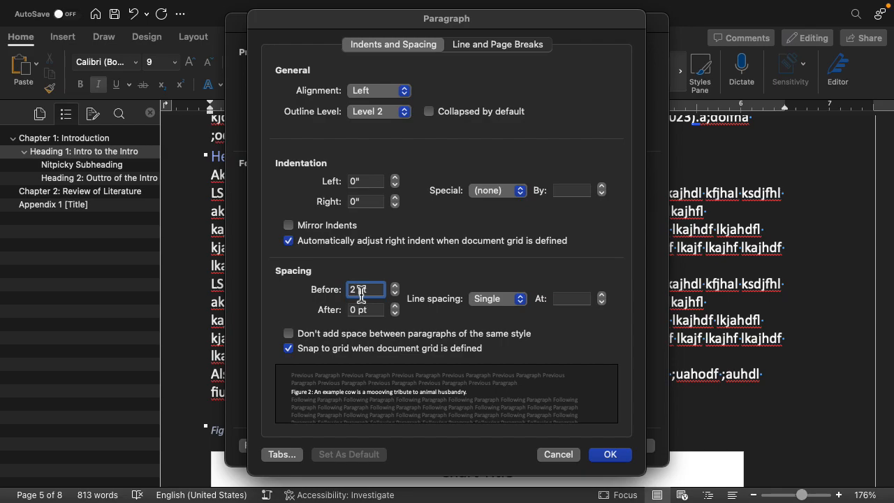
left_click(352, 291)
type("12")
key("Delete")
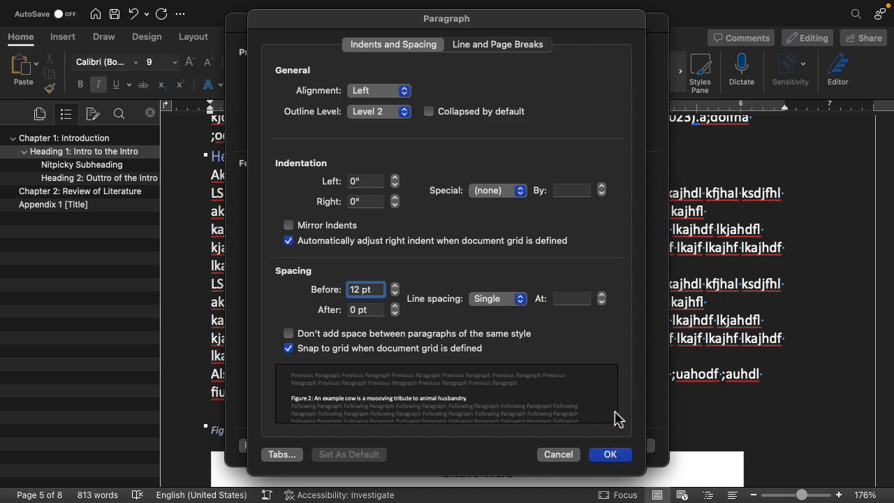
left_click(614, 451)
left_click(629, 446)
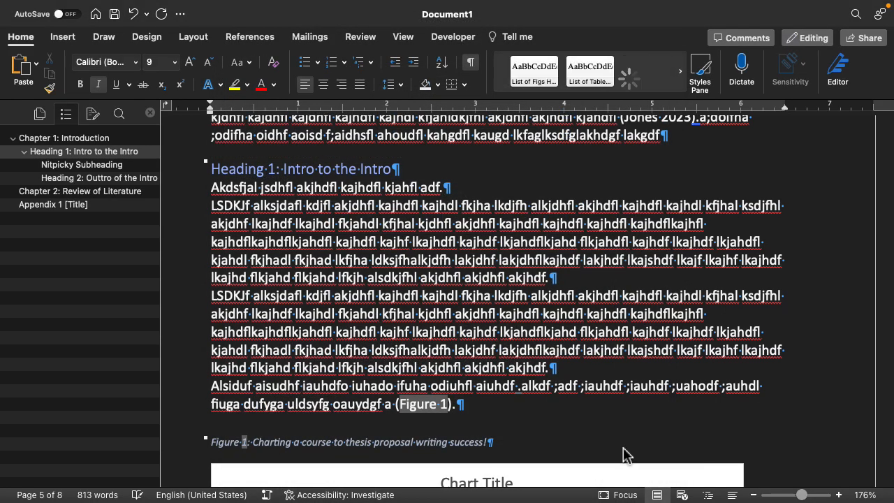